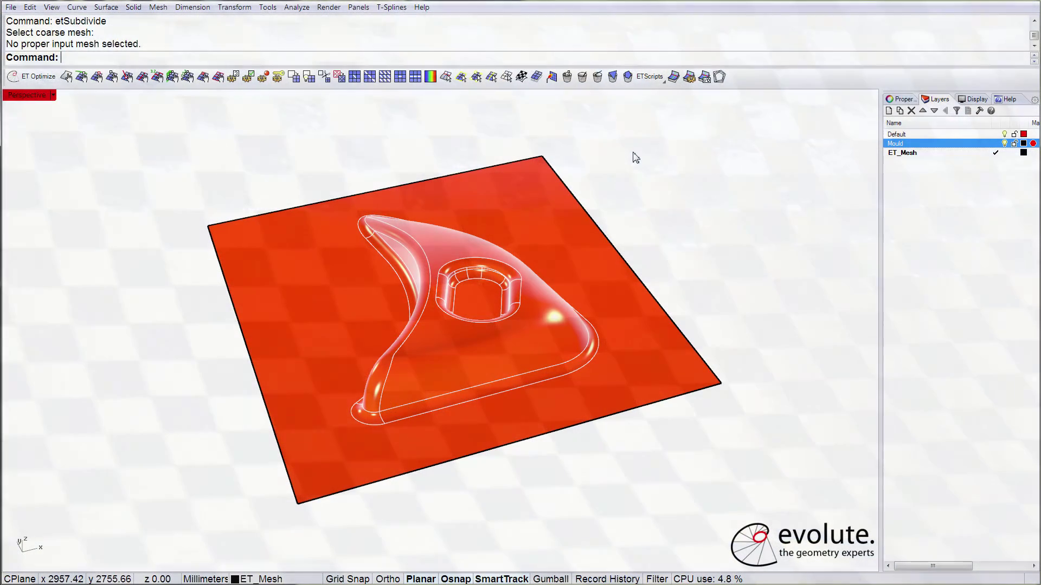
- Create a four-sided mesh face with 3DFace, using the four corners of the mould's base plate
type("3d")
key("Return")
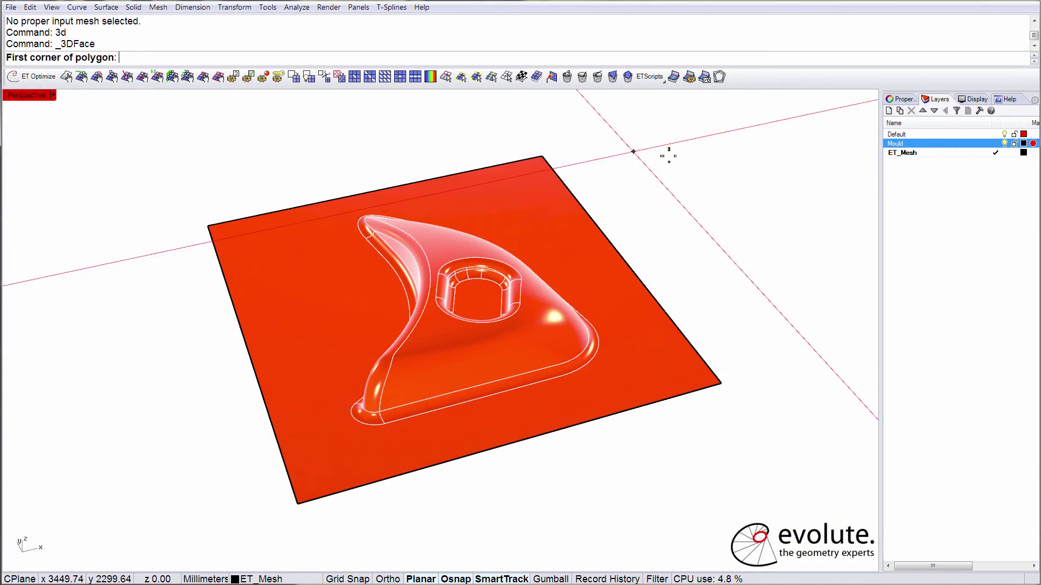
left_click(210, 227)
left_click(306, 507)
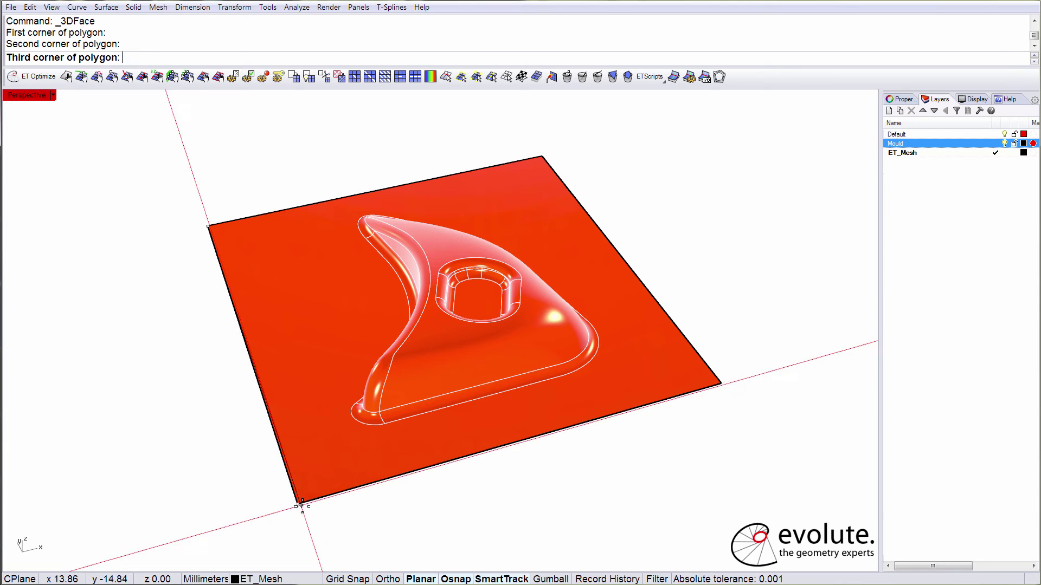
left_click(717, 366)
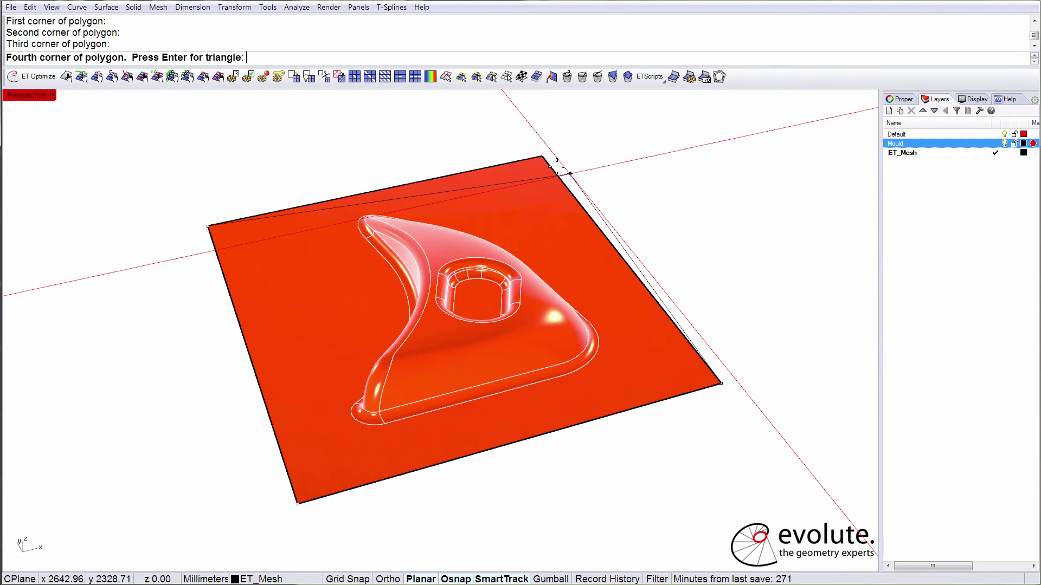
left_click(544, 156)
- Move the new mesh face slightly above the mould plate and run automatic corner detection on it
left_click(549, 264)
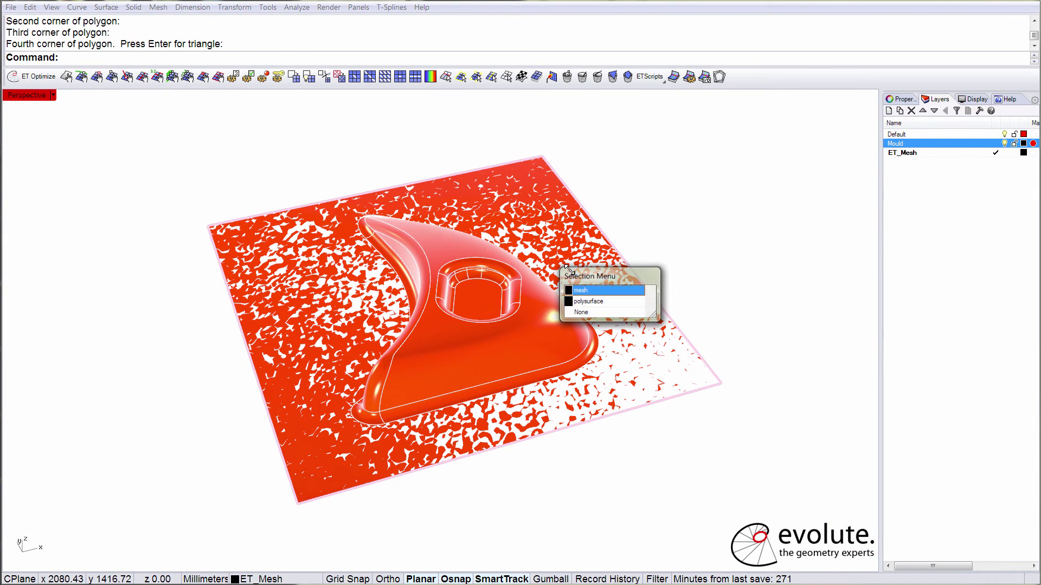
left_click(587, 297)
left_click_drag(587, 297, 584, 270)
left_click(111, 77)
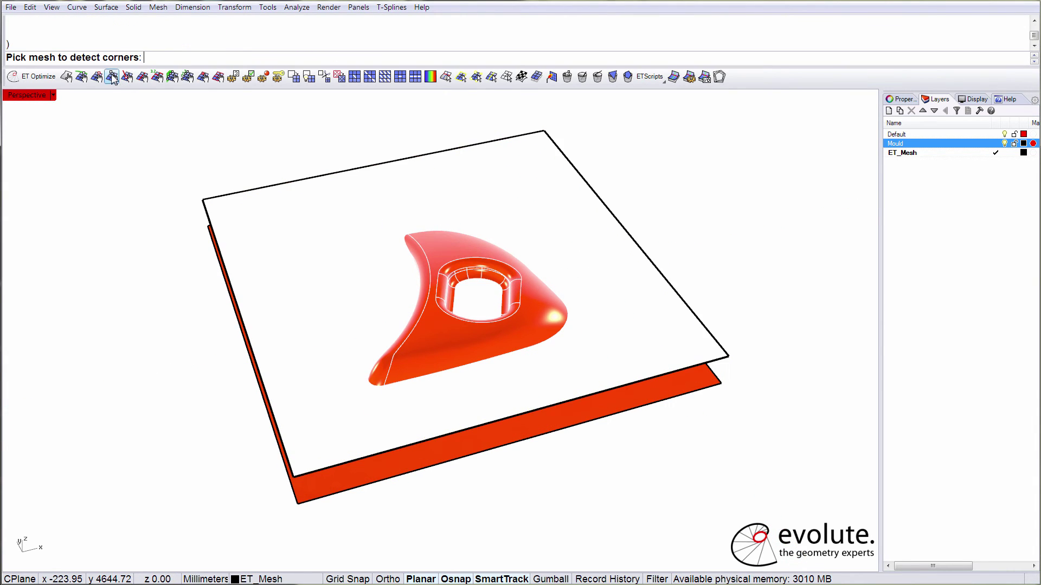
left_click(241, 194)
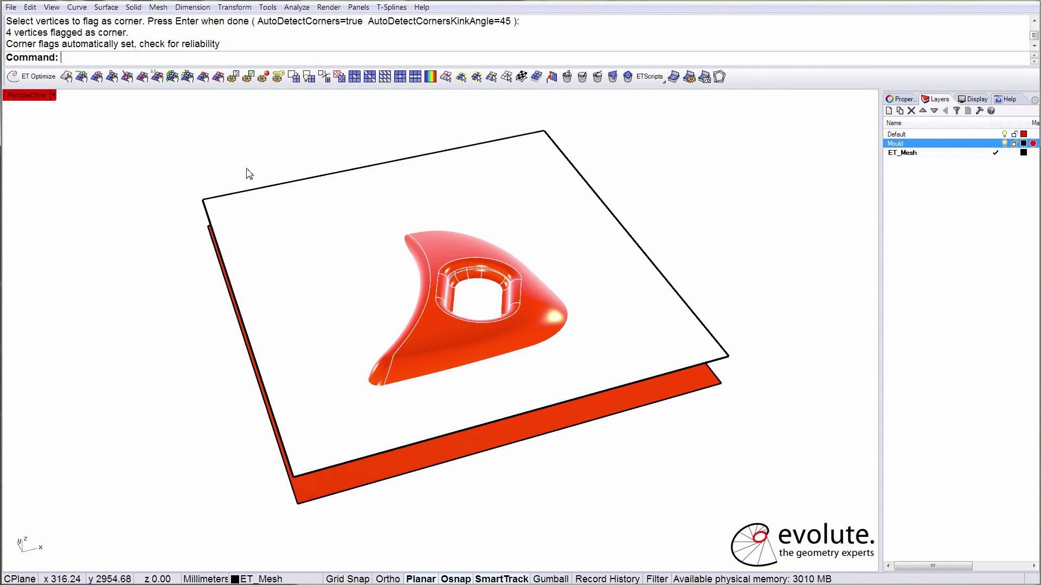
- Subdivide the mesh face six times with the CatmullClark rule and delete the leftover coarse mesh
left_click(348, 176)
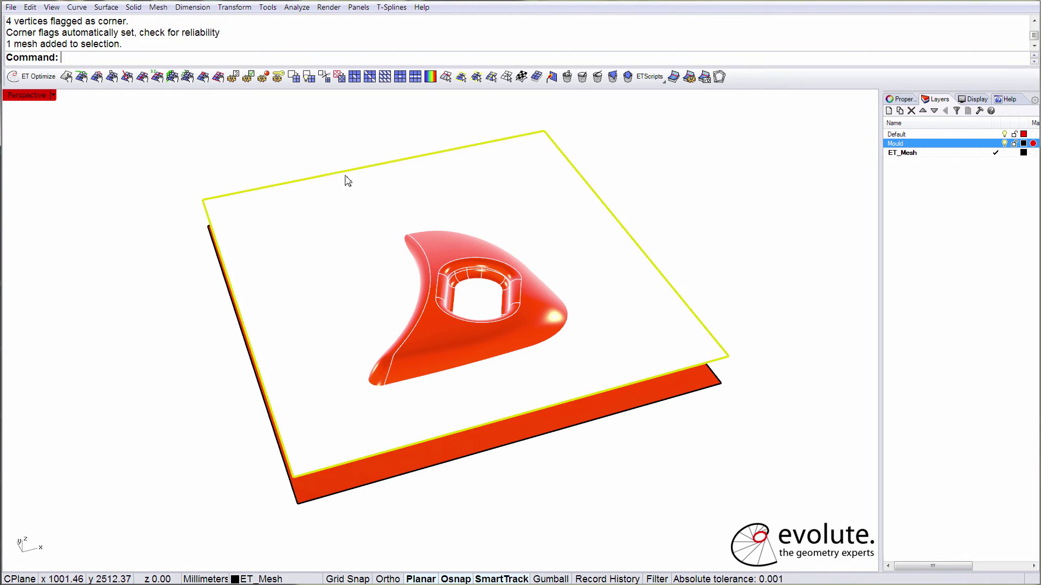
left_click(294, 76)
left_click(142, 57)
left_click(127, 57)
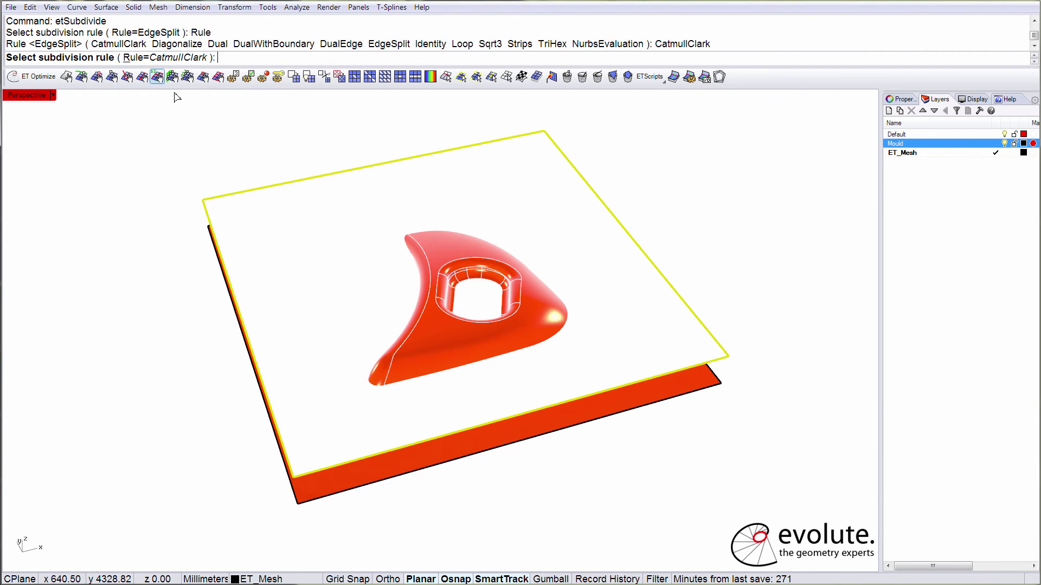
key("Return")
key("Return")
key("Return")
key("Return")
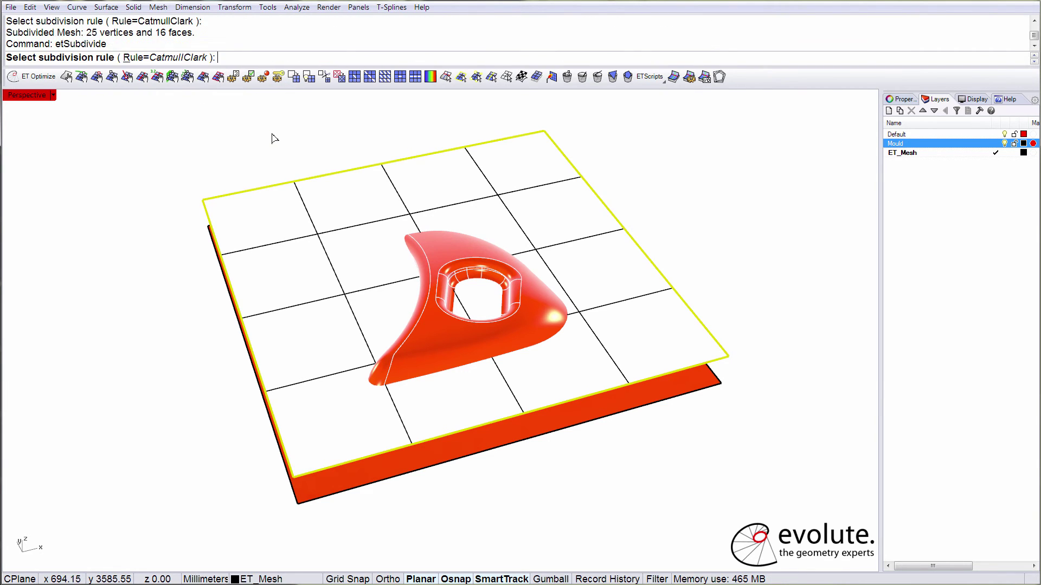
key("Return")
key("Return")
key("Return")
key("Return")
key("Return")
key("Return")
key("Return")
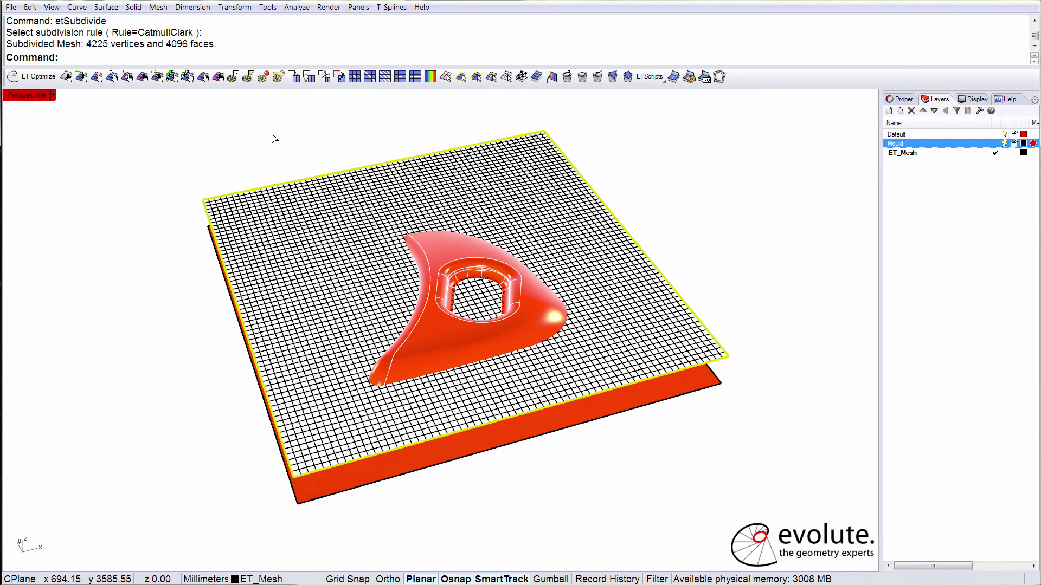
key("Delete")
- Try subdividing the quad mesh with the Diagonalize rule and deleting its source mesh, and undo both operations
left_click(302, 180)
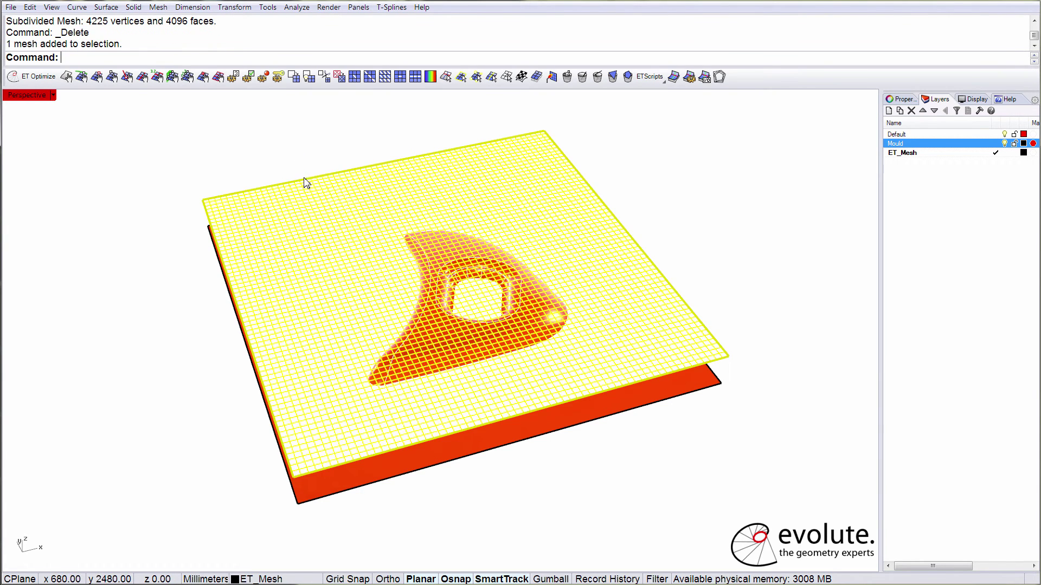
left_click(278, 76)
left_click(163, 57)
left_click(203, 58)
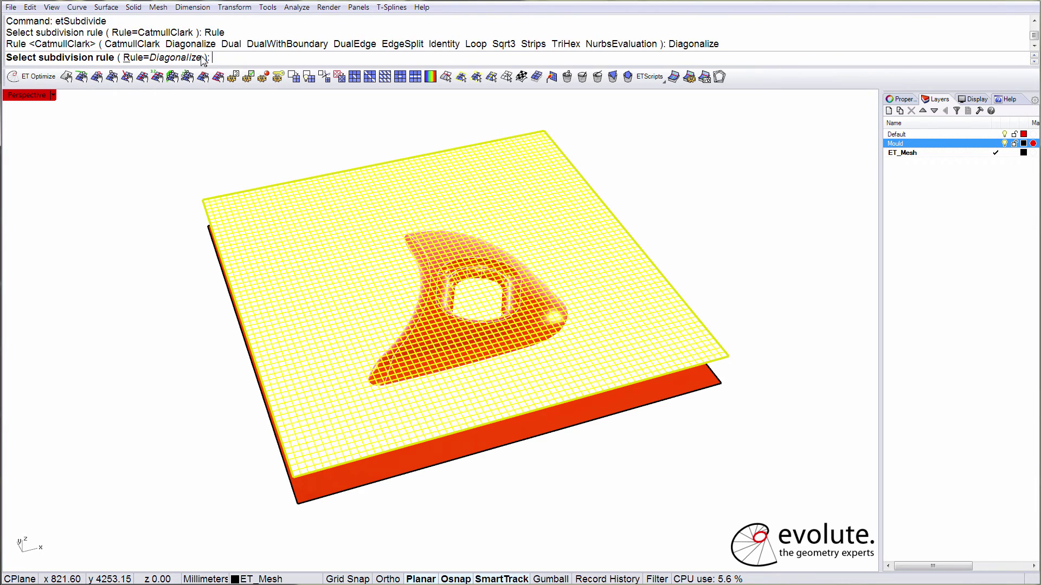
key("Return")
key("Delete")
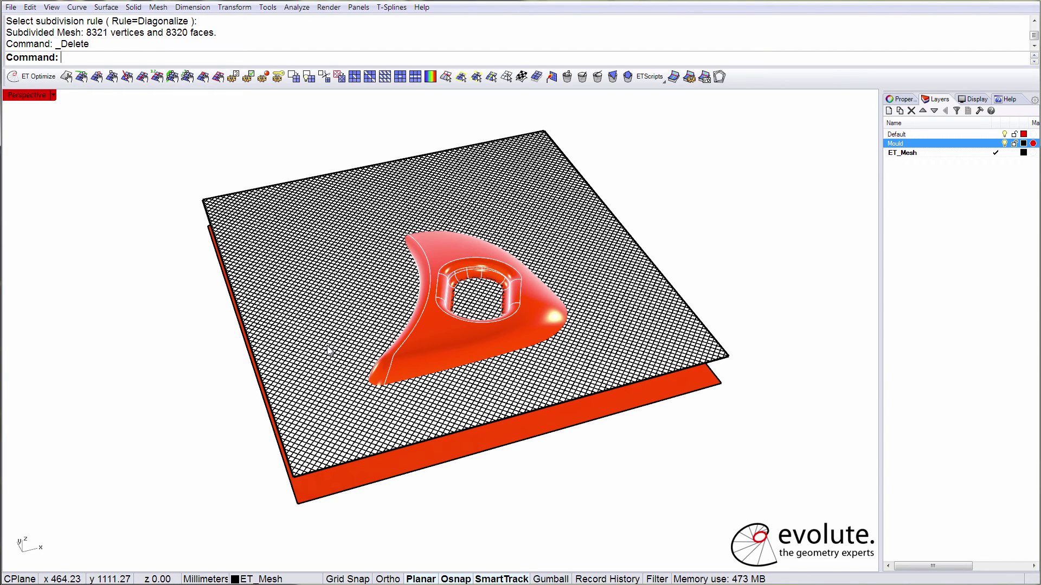
key("ctrl+z")
key("ctrl+z")
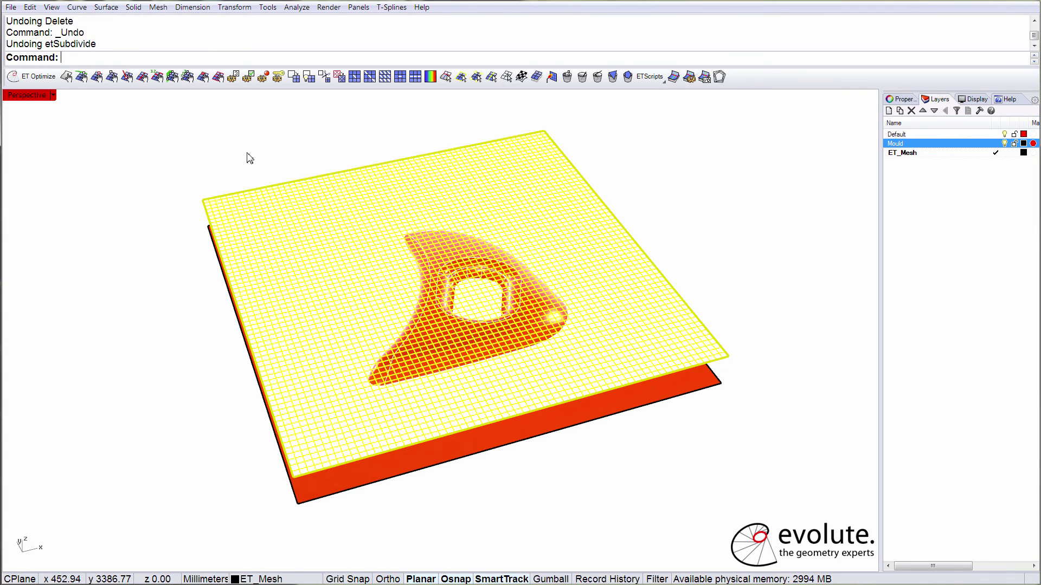
left_click(249, 158)
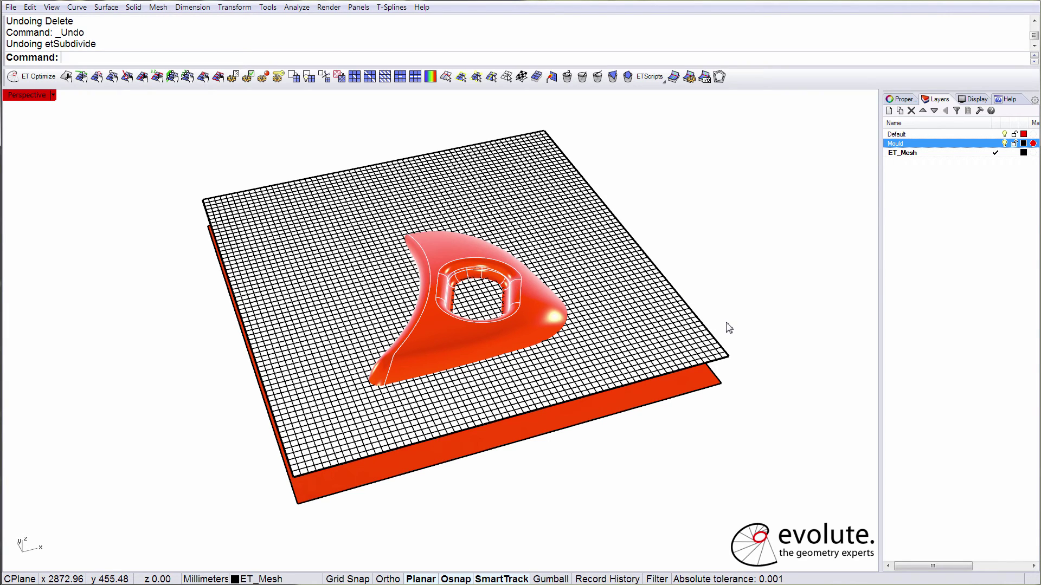
- Measure the length of one mesh edge at the near corner of the subdivided mesh
scroll(726, 347, "up", 5)
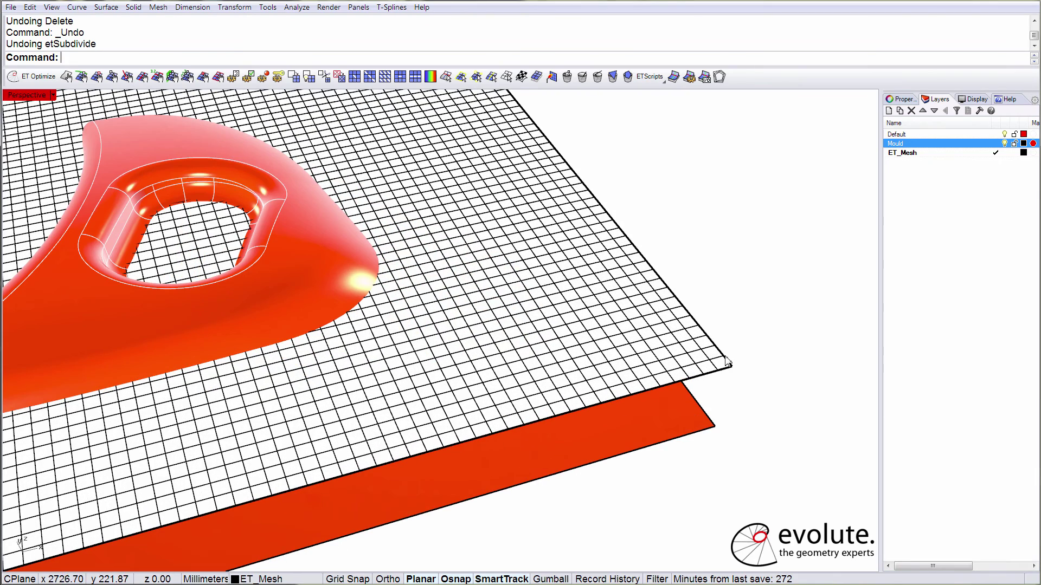
type("d")
key("Return")
left_click(730, 362)
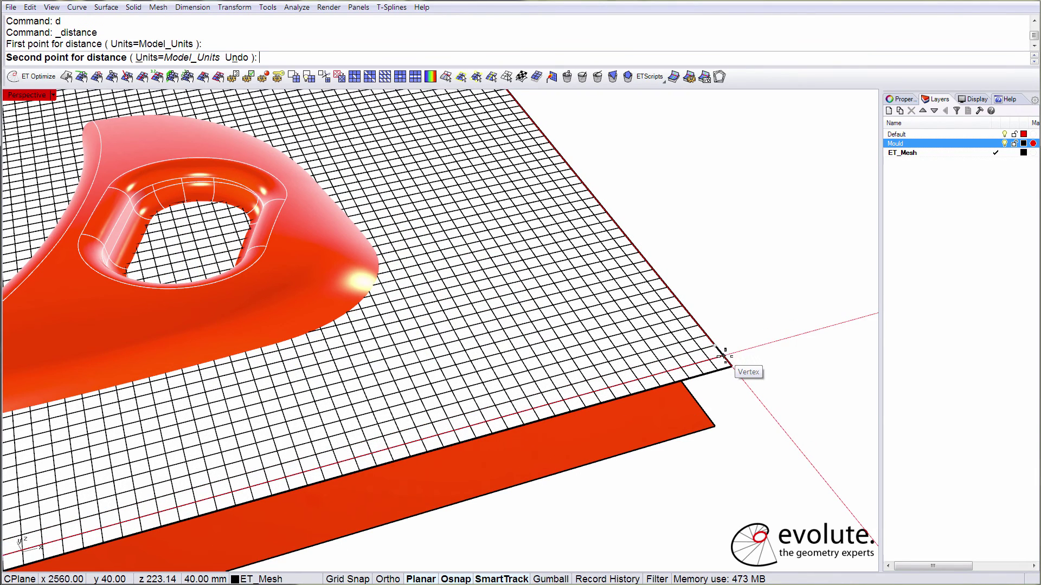
left_click(727, 361)
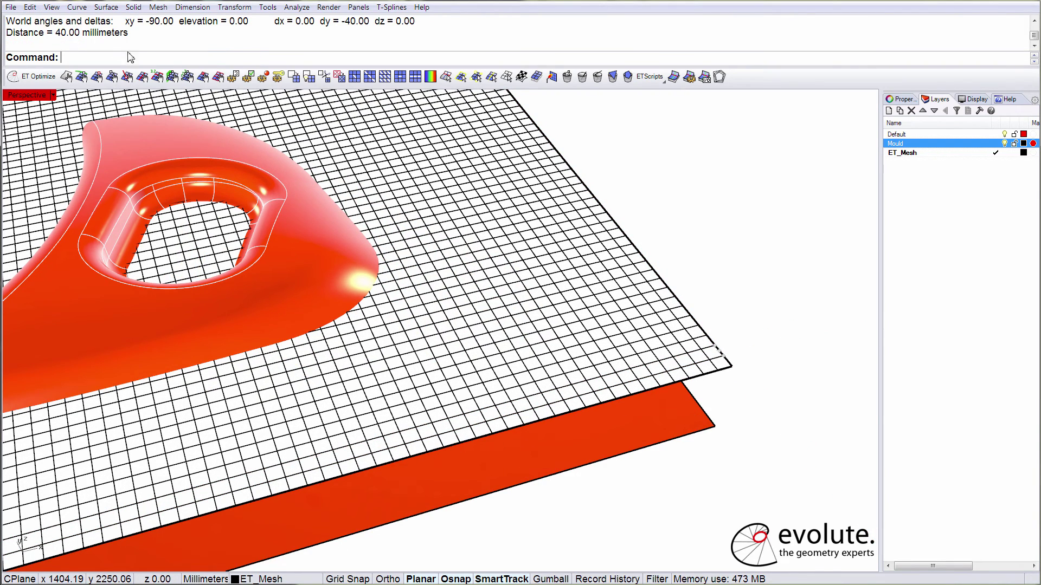
scroll(650, 386, "down", 6)
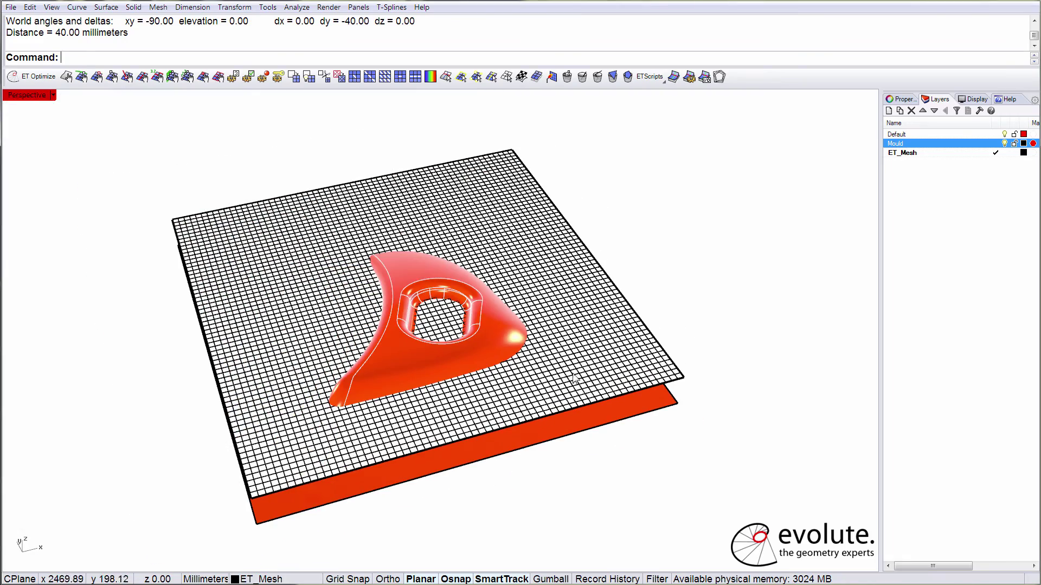
- Set the ideal edge length option to 40 and flag the mesh's non-boundary edges for IdealEdgeLength optimization
scroll(399, 304, "up", 3)
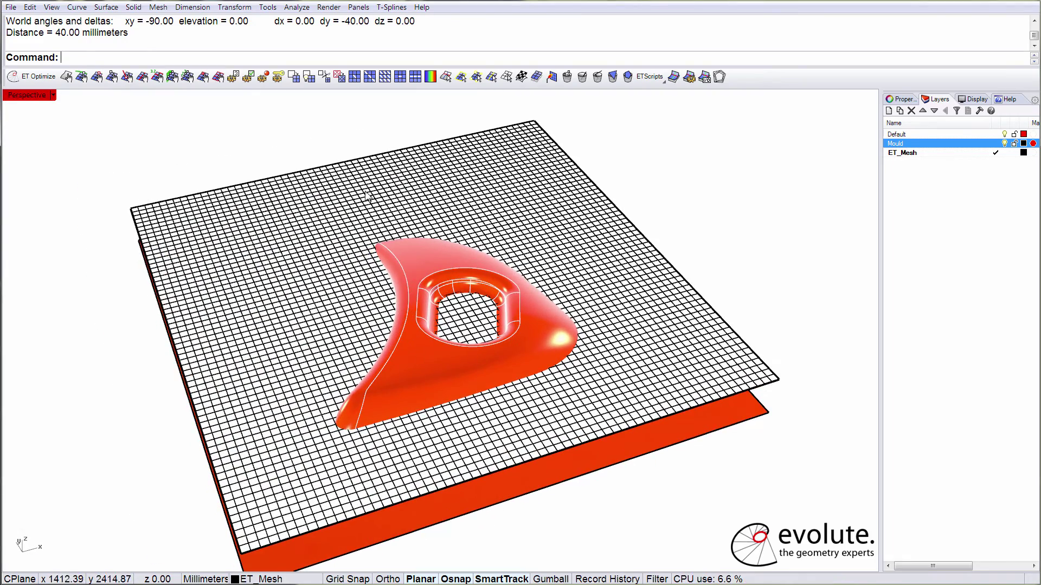
left_click(248, 77)
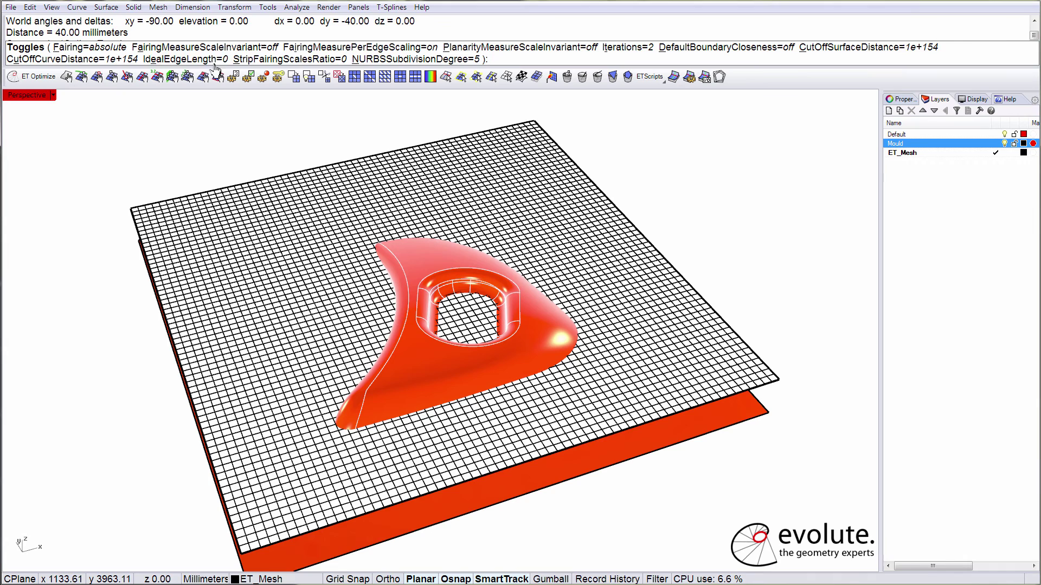
left_click(195, 64)
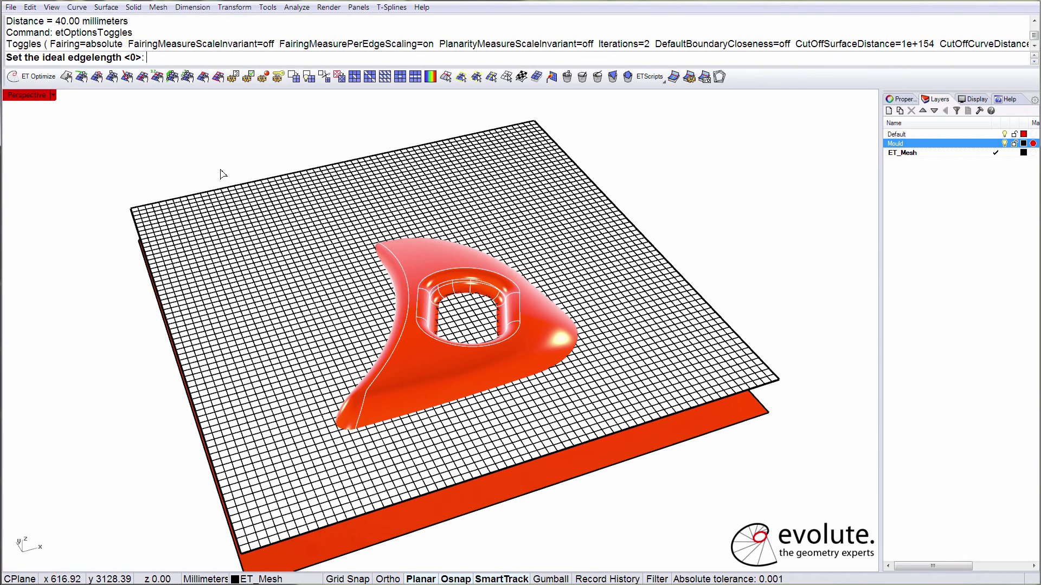
type("40")
key("Return")
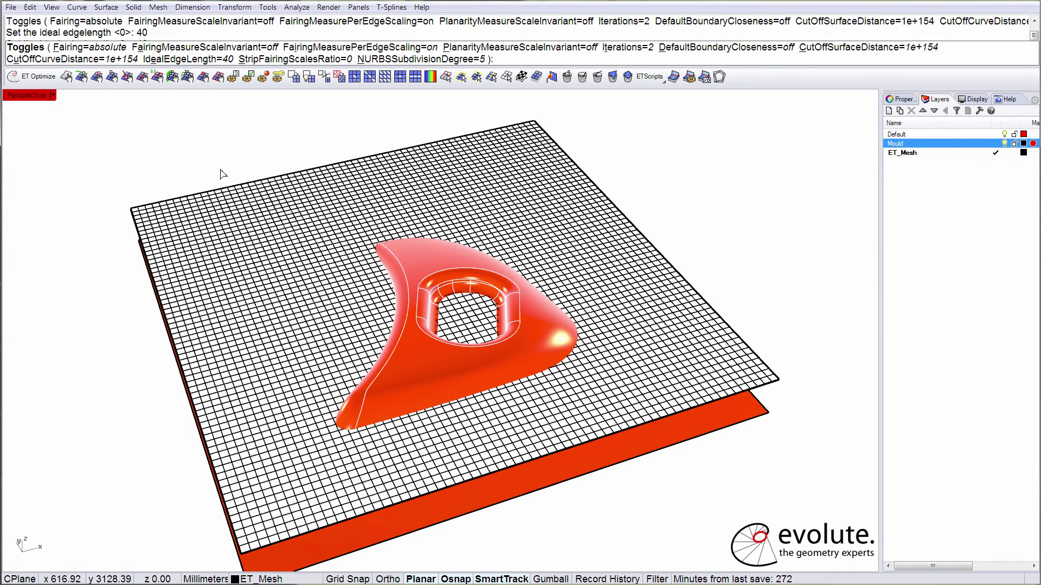
key("Return")
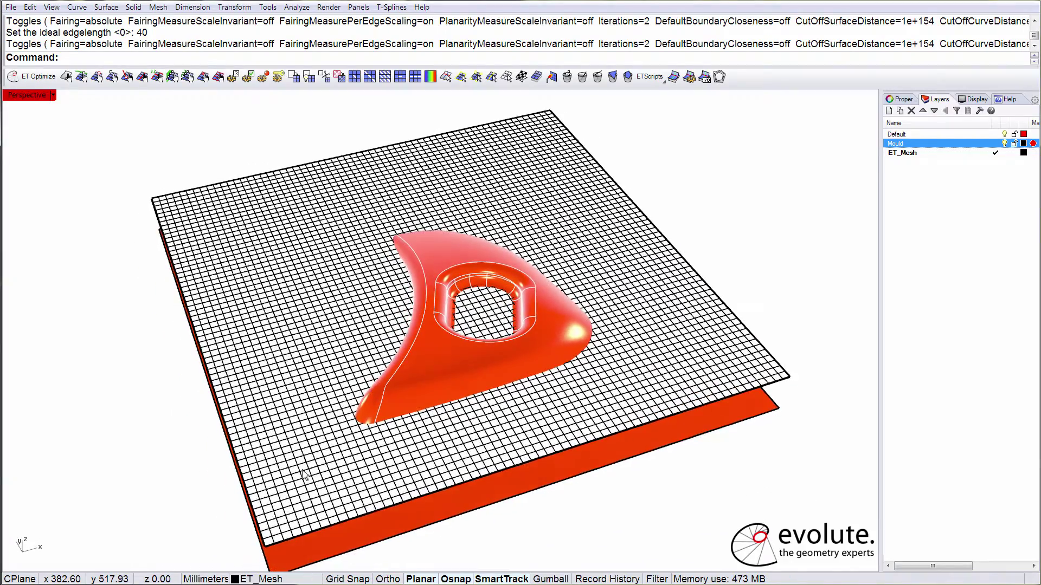
left_click(157, 76)
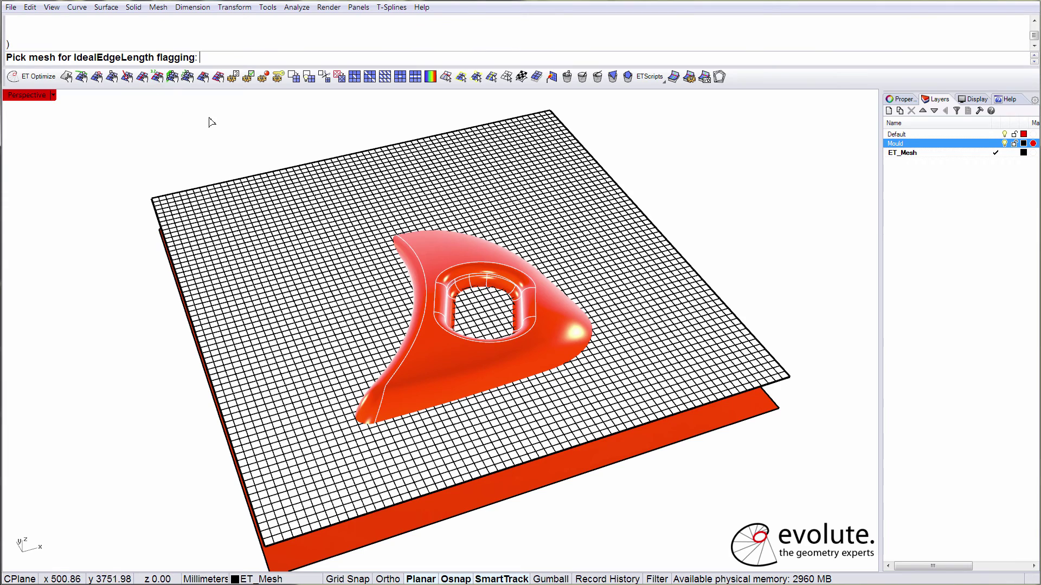
left_click(250, 180)
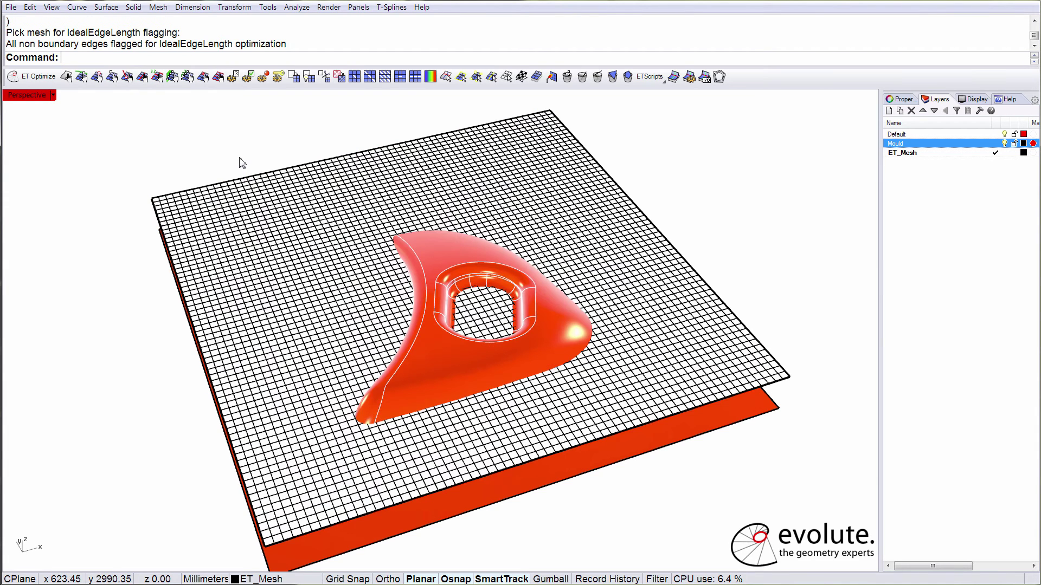
- Review the optimization importance values for the selected mesh and run the optimization on it repeatedly to fit the mould
left_click(325, 165)
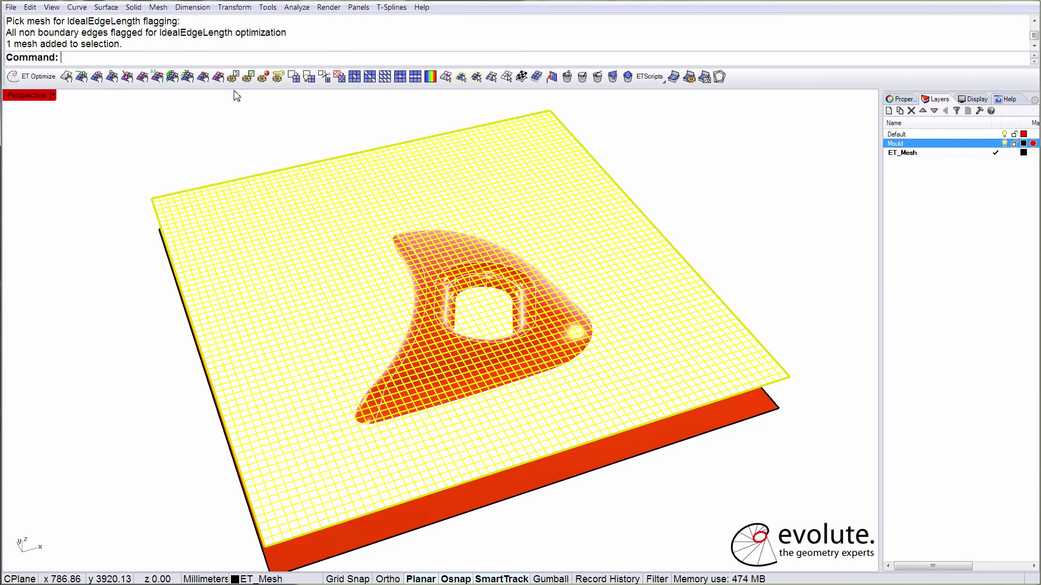
left_click(233, 77)
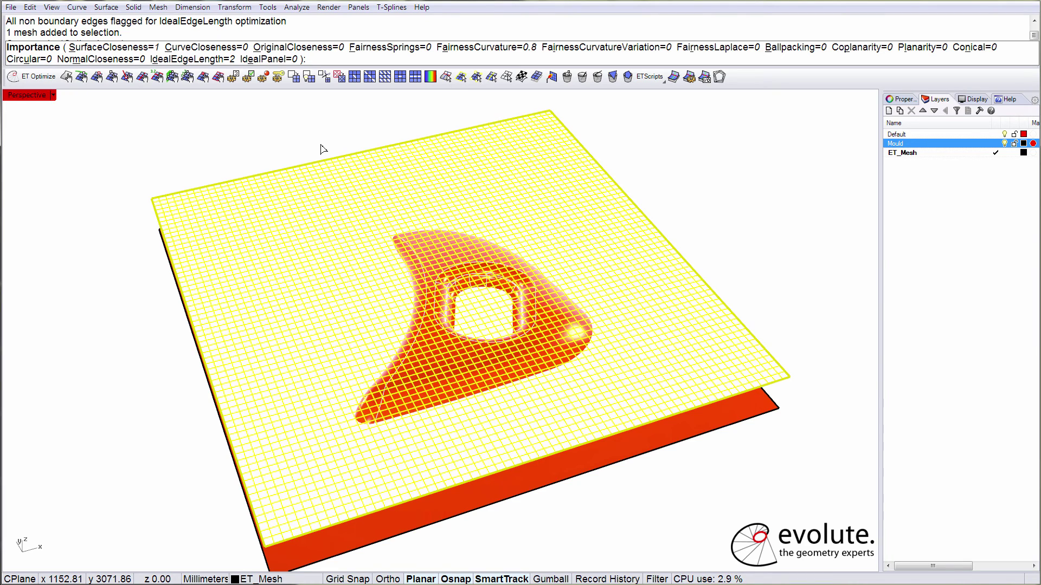
key("Return")
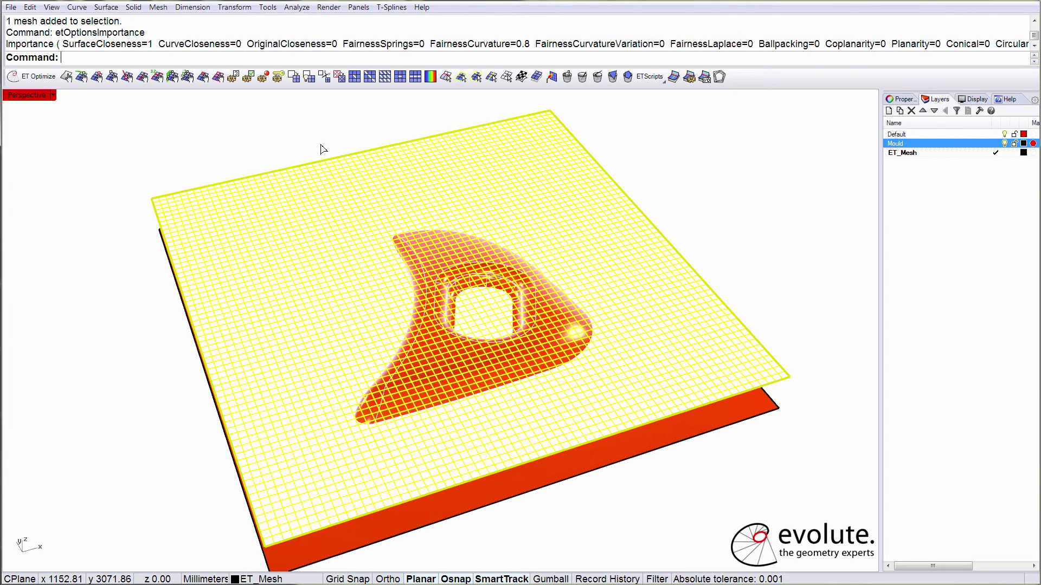
left_click(24, 79)
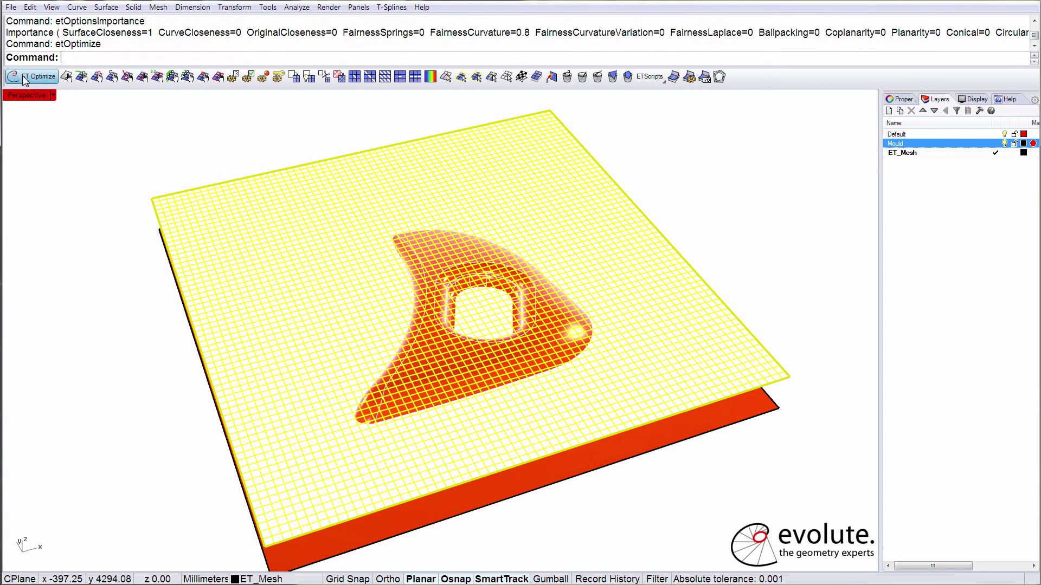
left_click(23, 76)
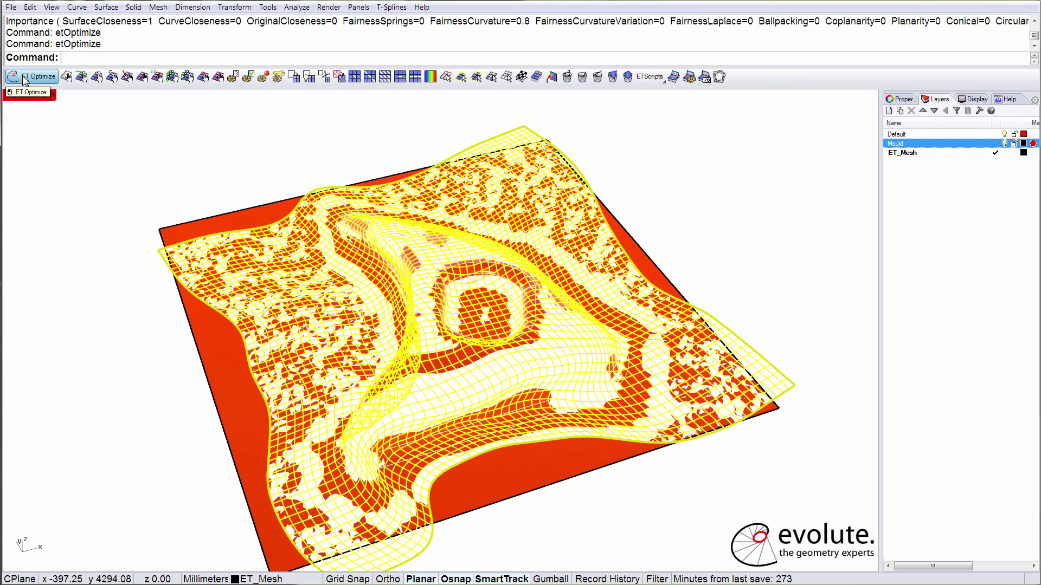
left_click(24, 78)
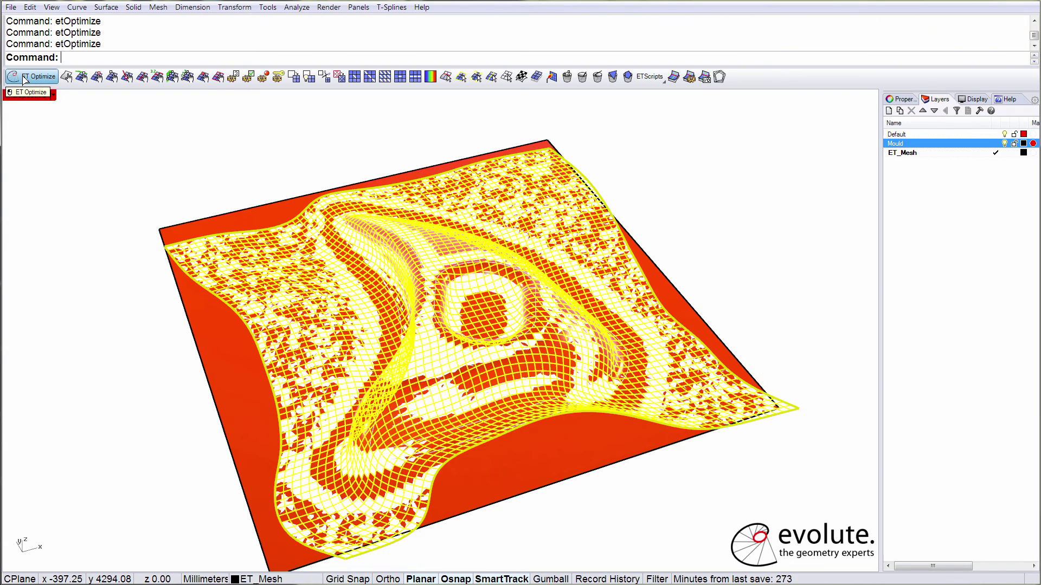
left_click(24, 79)
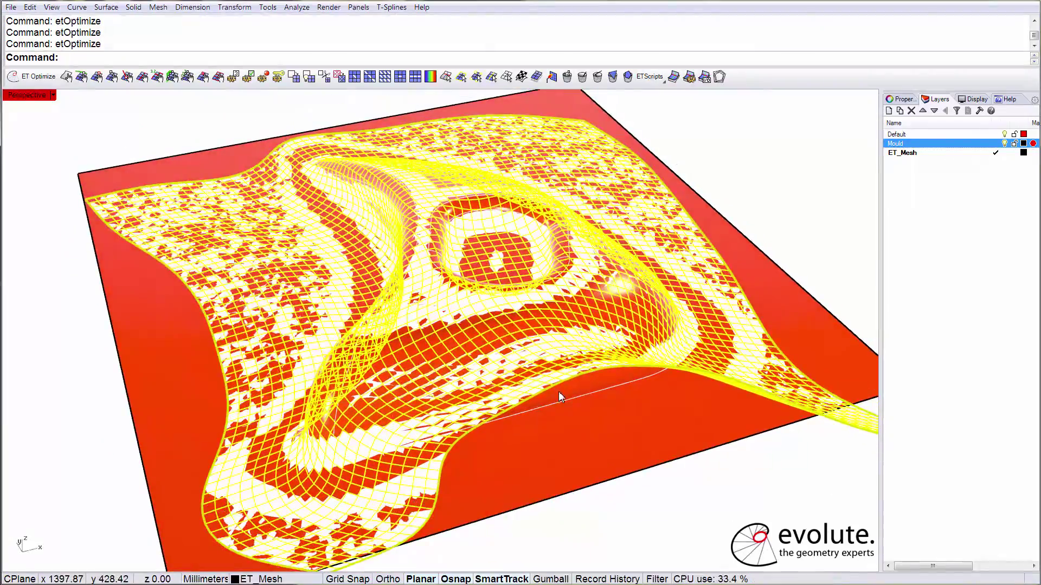
- Move a vertex on the mesh's front boundary onto the mould plate's front edge and set it as fixed
key("F10")
left_click_drag(558, 392, 585, 486)
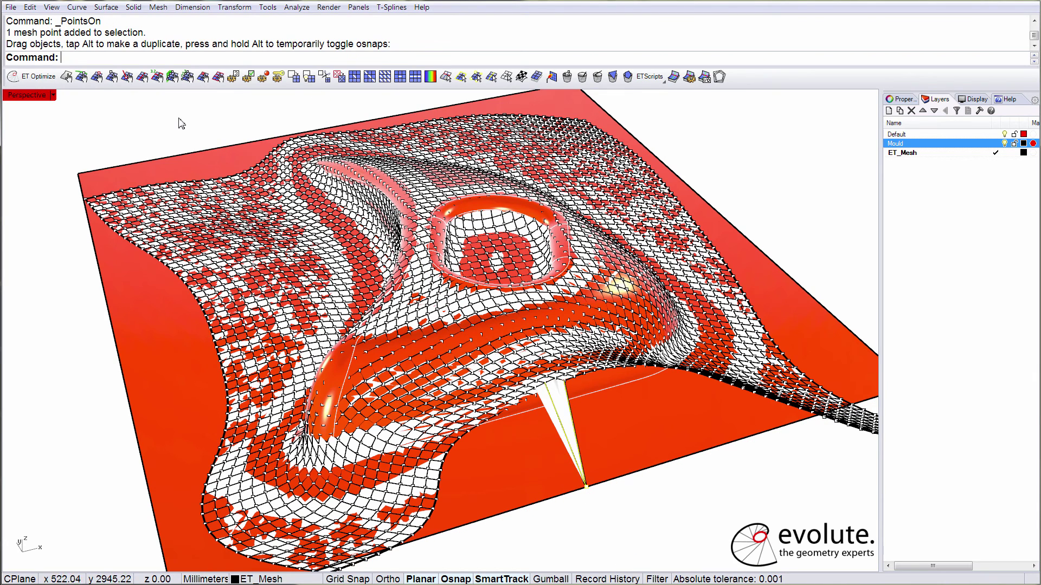
left_click(96, 76)
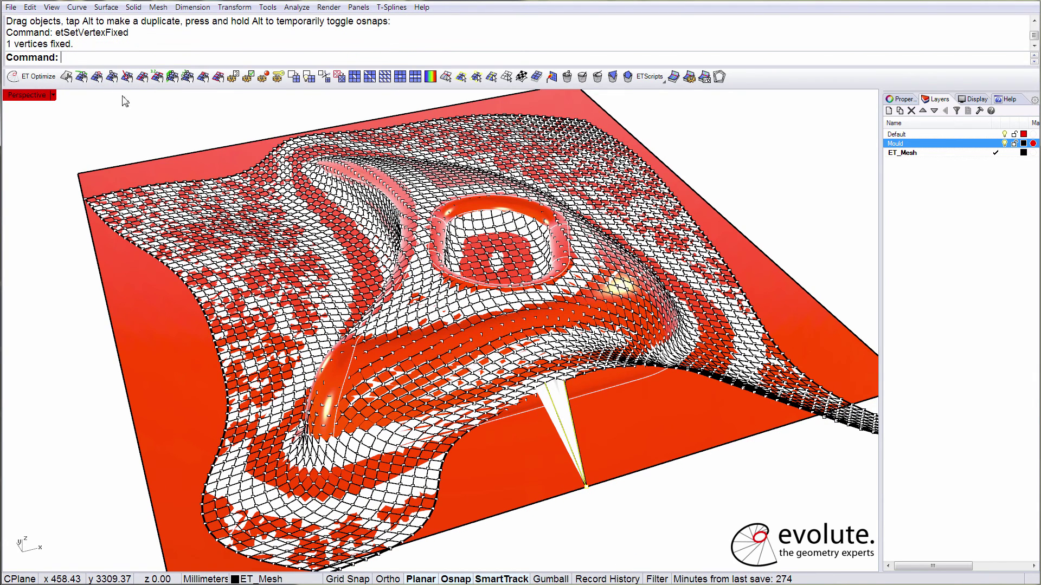
- Hide the mesh's vertices and run the optimization on the mesh repeatedly with the moved front vertex fixed
key("Escape")
key("Escape")
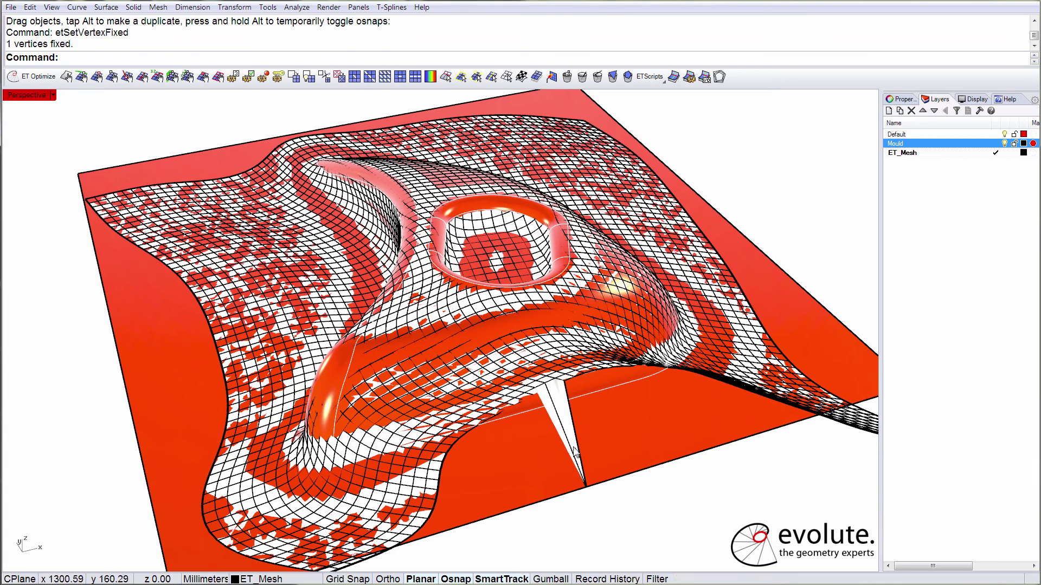
left_click(577, 439)
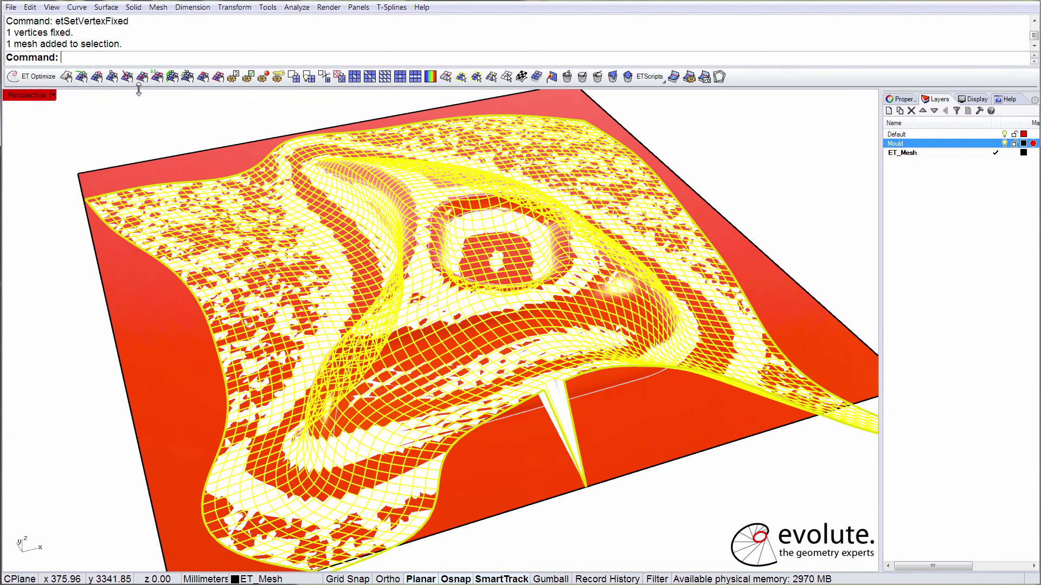
left_click(32, 79)
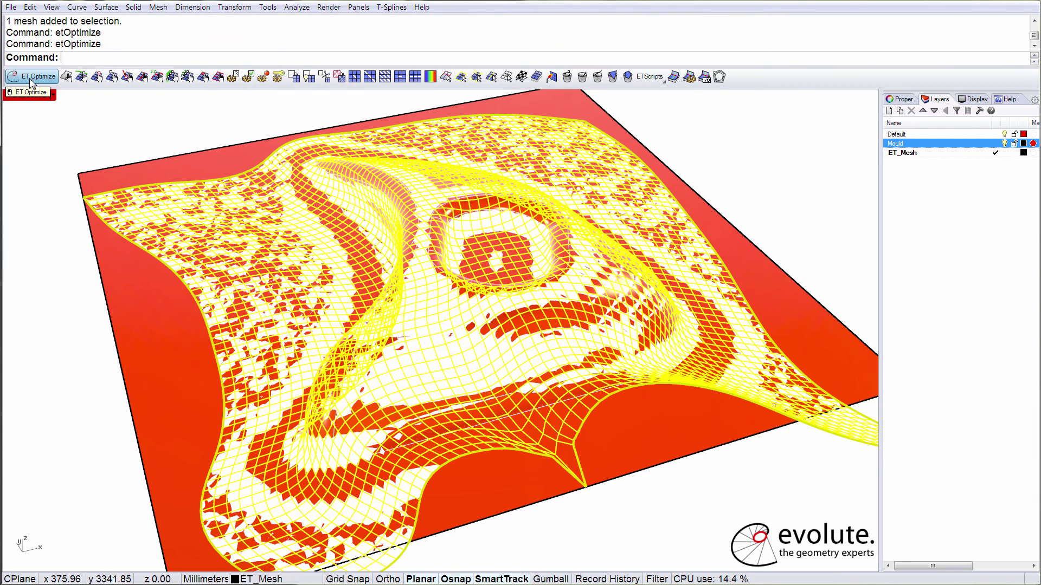
left_click(31, 80)
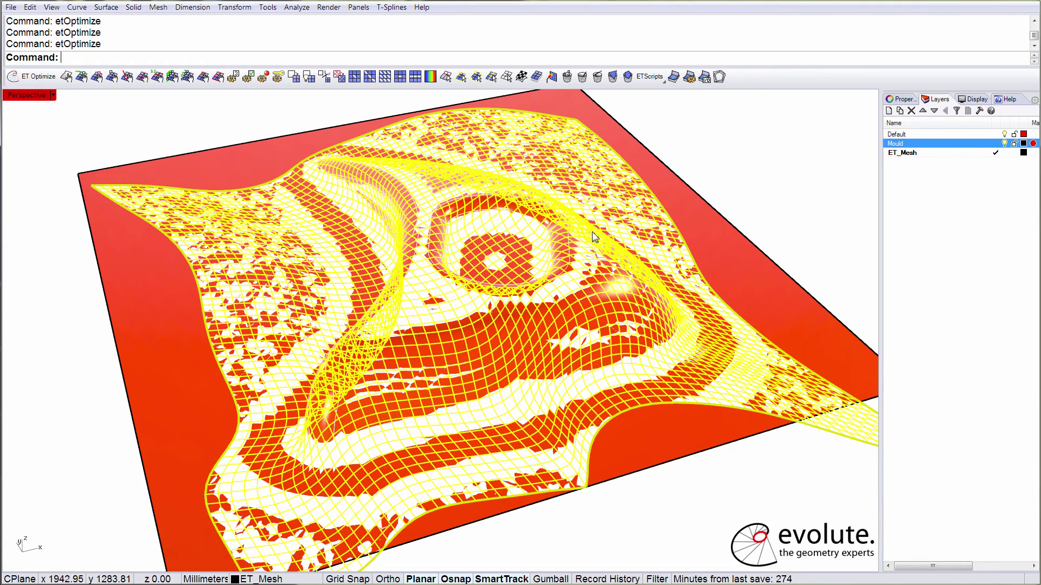
left_click(825, 211)
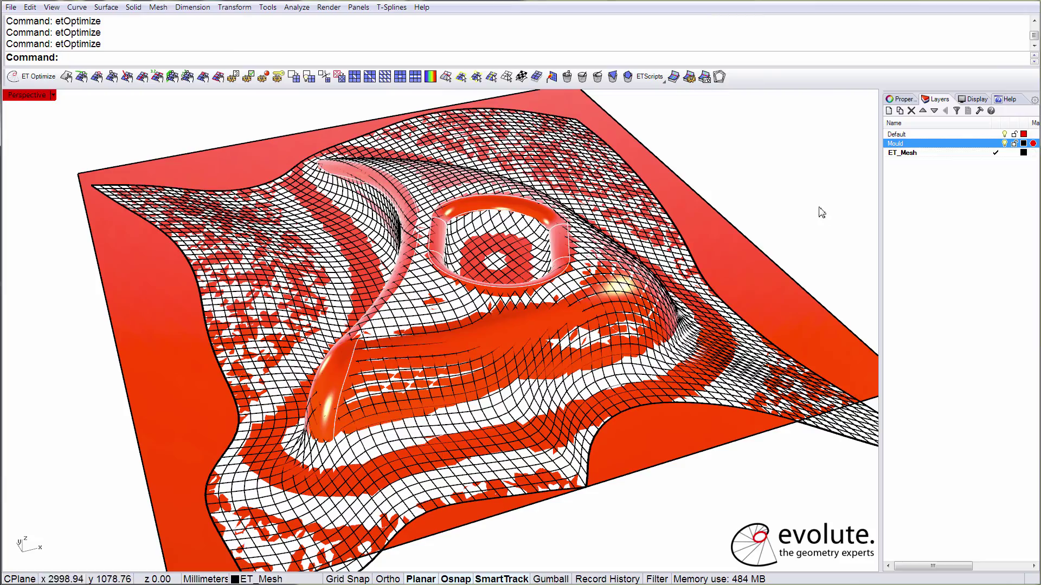
- Hide the Mould layer and examine the overall shape of the optimized mesh from several sides
left_click(1004, 143)
right_click_drag(482, 340, 482, 336)
scroll(482, 336, "up", 6)
key("Up")
key("Up")
key("Up")
key("Up")
key("Up")
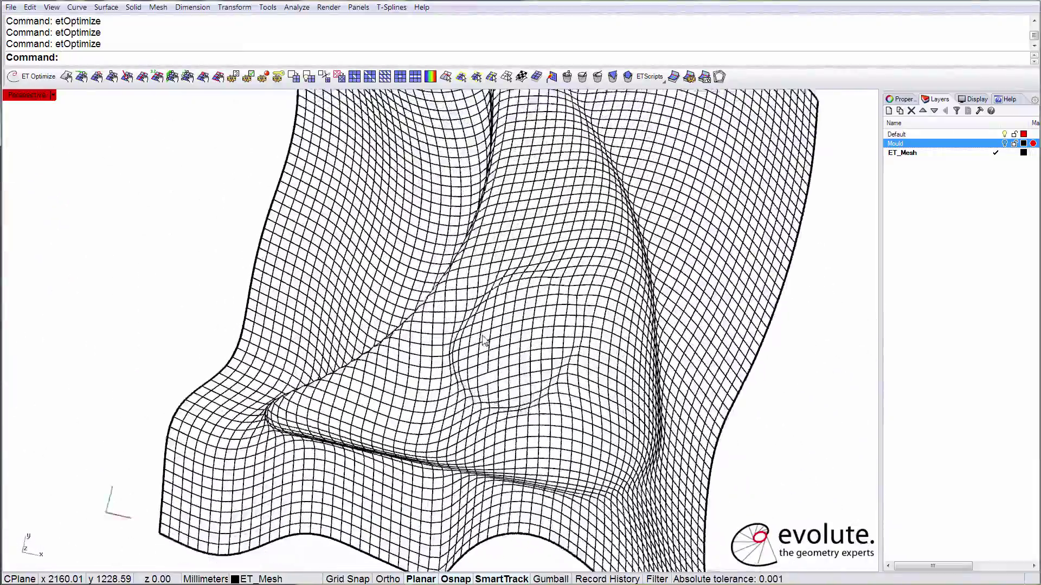
scroll(484, 340, "down", 4)
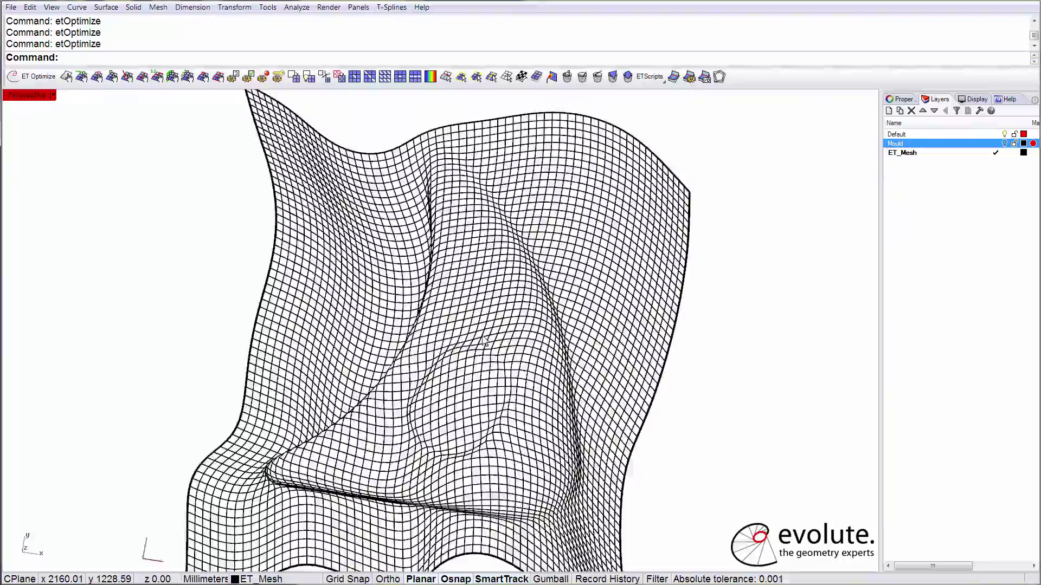
key("Up")
key("Up")
key("Up")
key("Up")
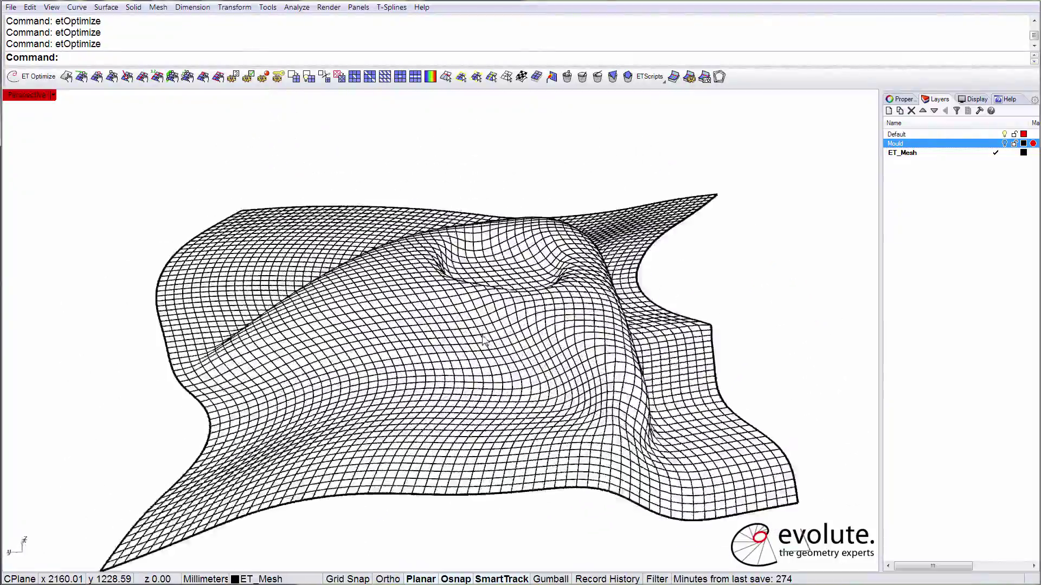
key("Up")
key("Up")
key("Down")
key("Down")
key("Down")
key("Down")
key("Down")
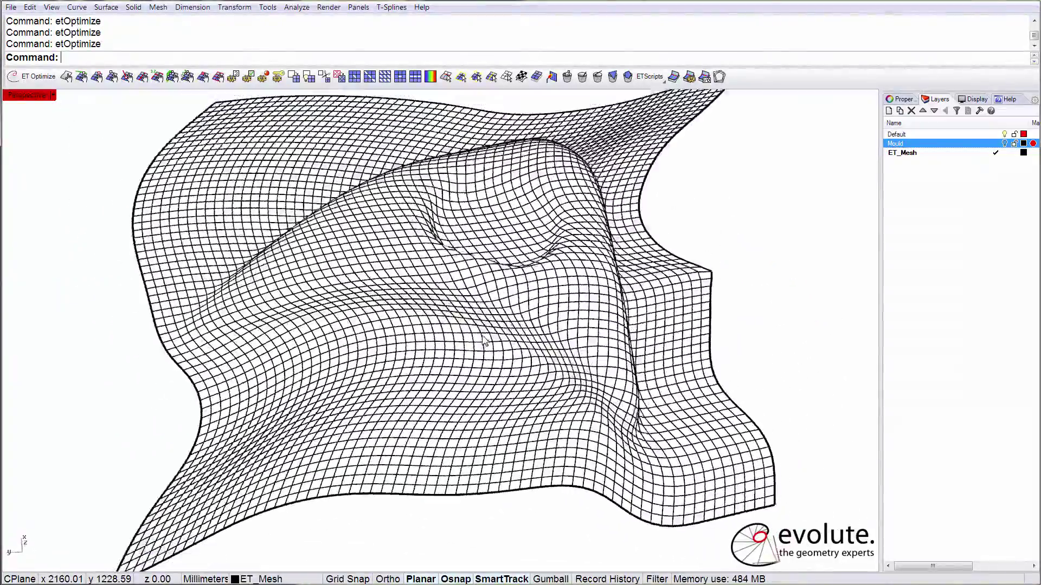
key("Left")
key("Left")
key("Left")
key("Left")
key("Left")
key("Left")
key("Up")
key("Up")
key("Up")
key("Up")
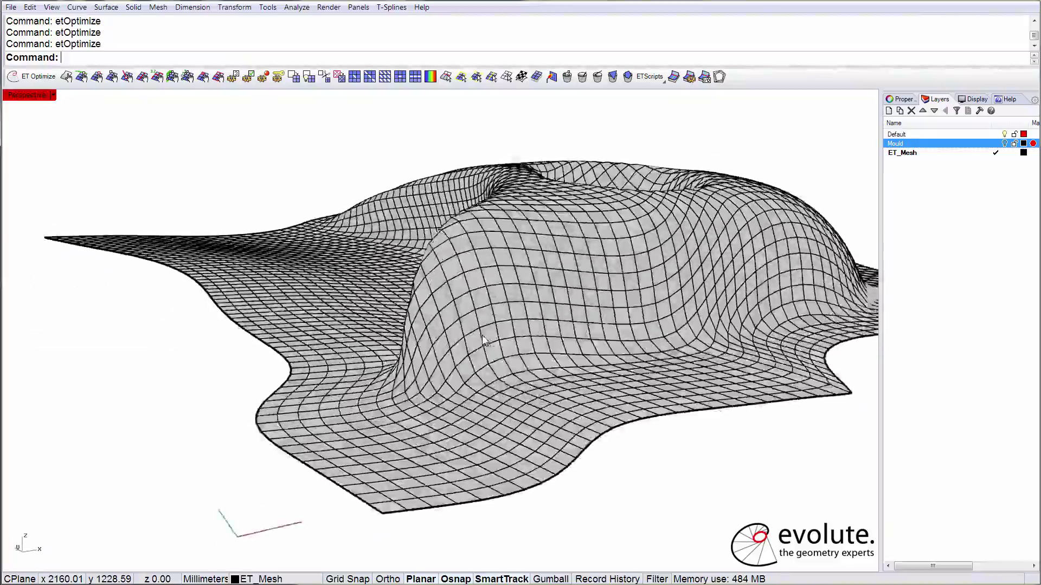
scroll(483, 335, "up", 2)
key("Up")
key("Up")
key("Up")
key("Up")
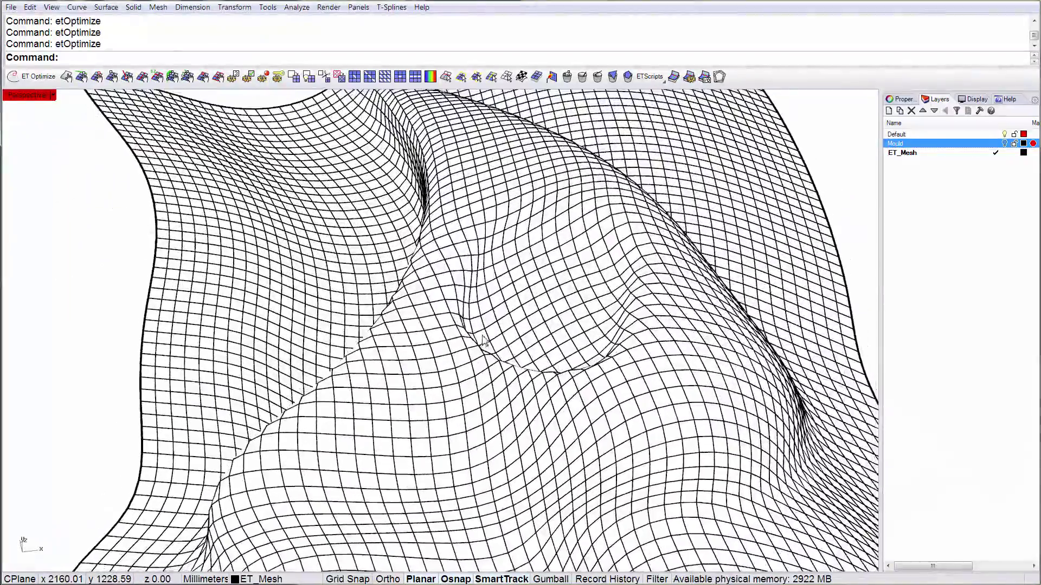
key("Down")
key("Down")
key("Down")
key("Down")
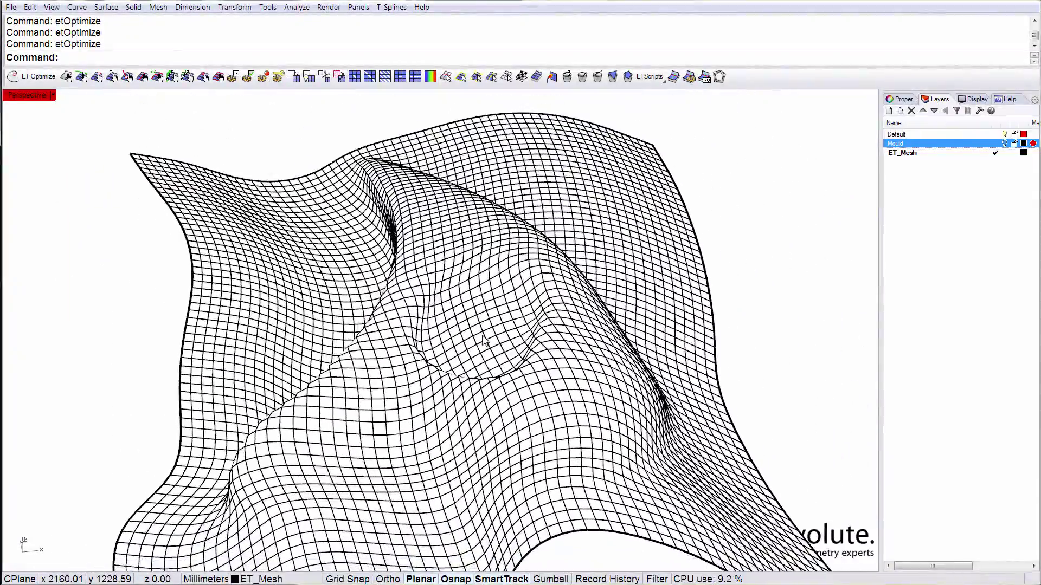
key("Down")
key("Down")
key("Down")
key("Down")
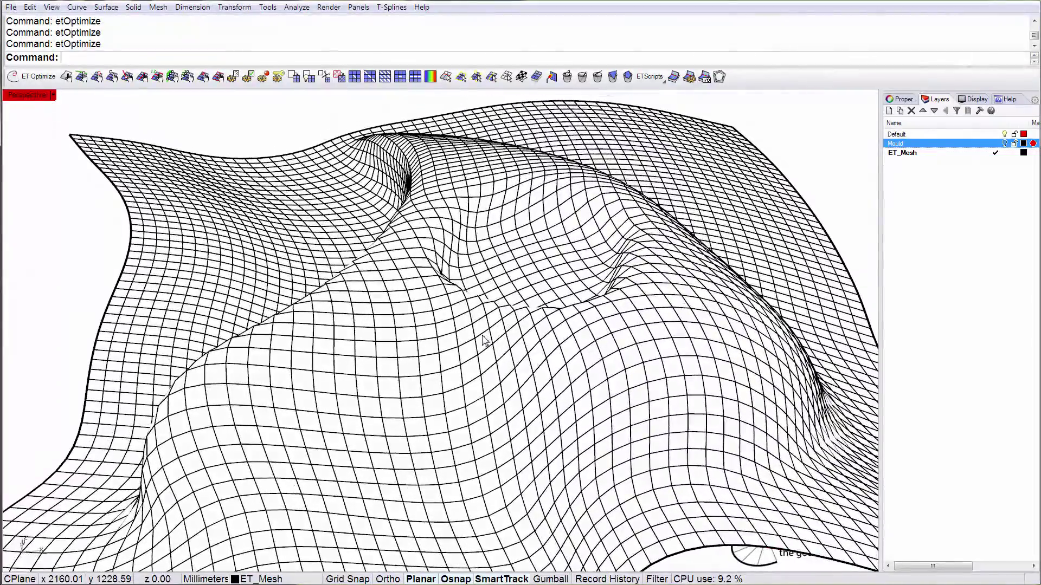
key("Down")
key("Down")
- Examine the mesh faces and edge flow around the rim and floor of the oval recess up close
scroll(483, 336, "up", 6)
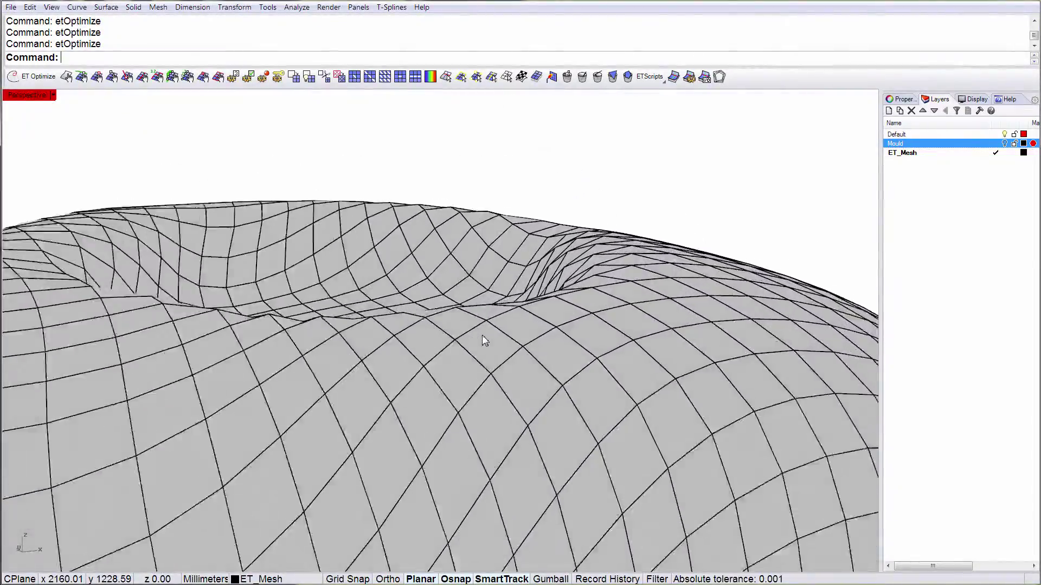
key("Up")
key("Up")
key("Up")
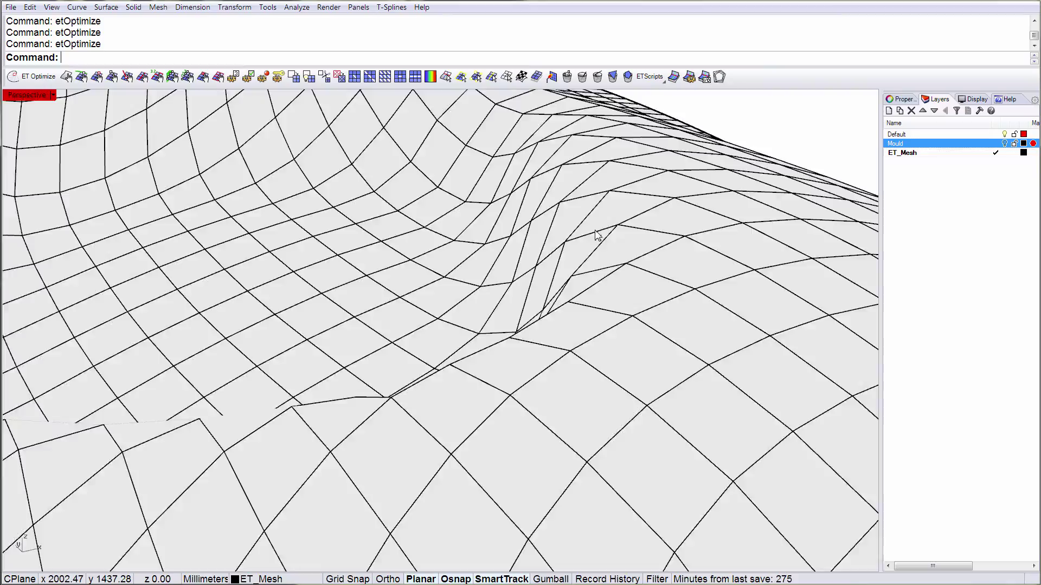
key("Down")
key("Down")
key("Down")
key("Down")
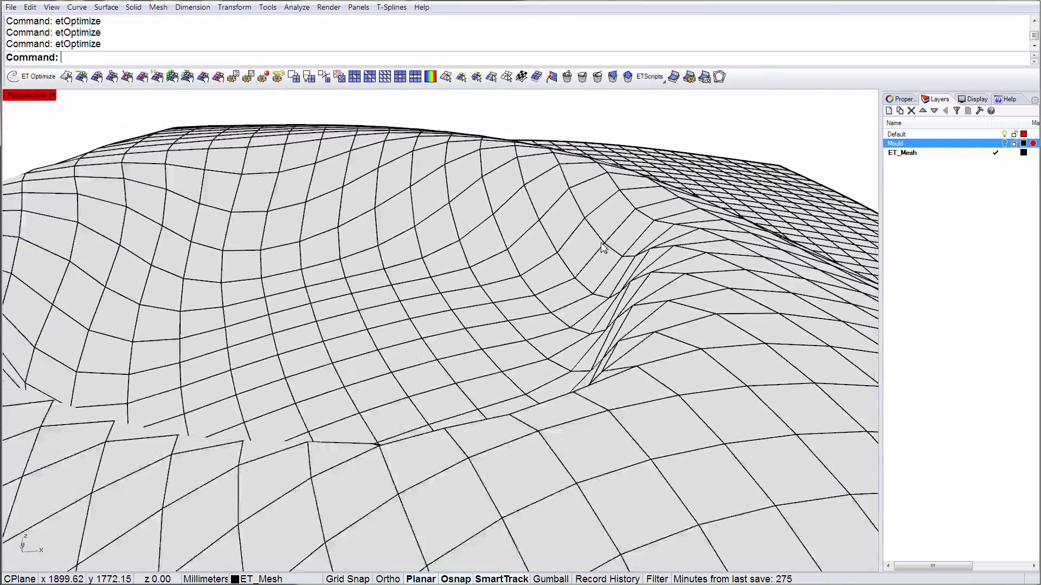
key("Right")
key("Right")
key("Right")
key("Right")
key("Right")
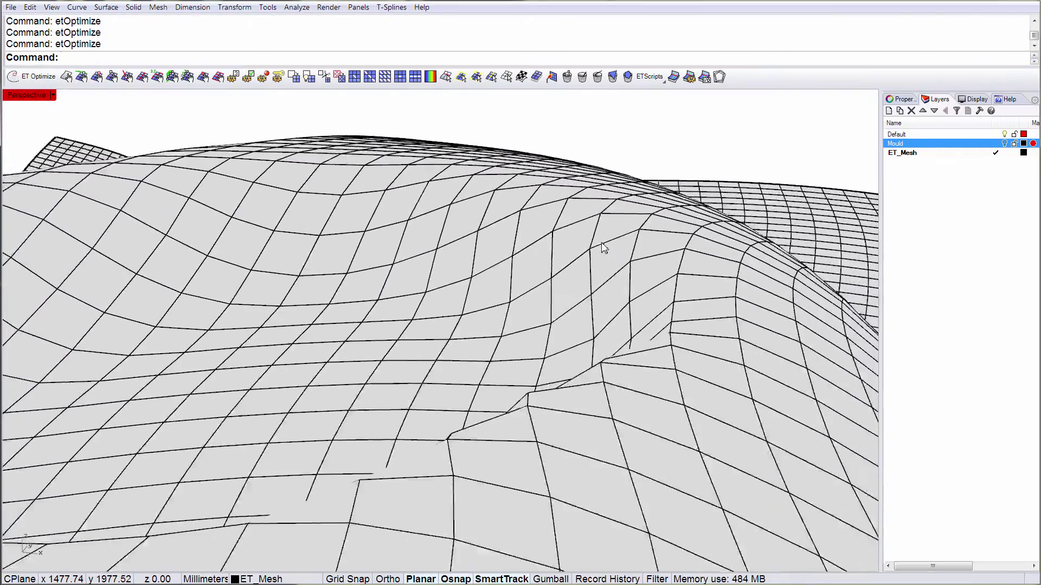
key("Left")
key("Left")
key("Left")
key("Left")
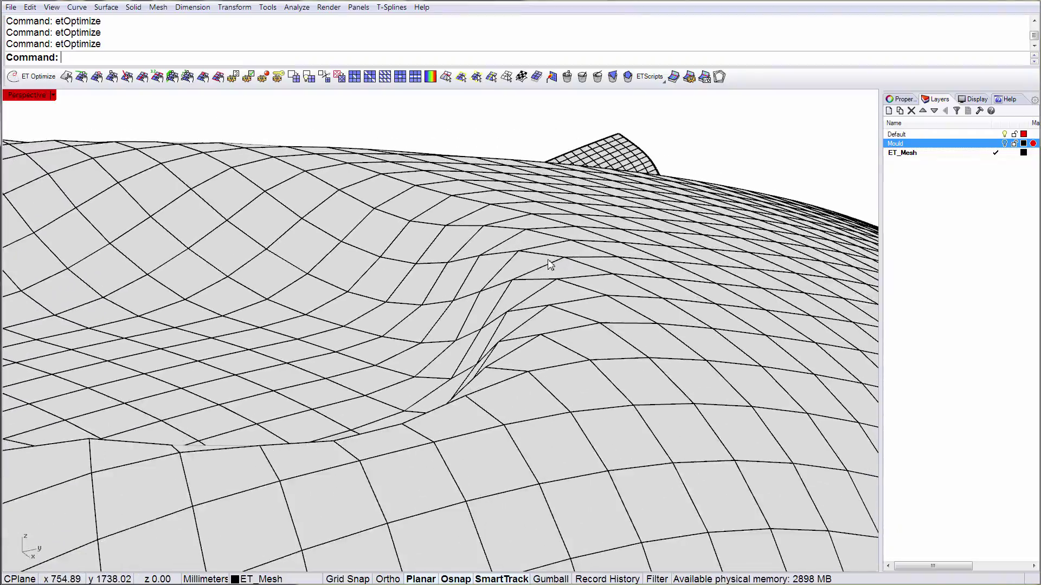
key("Left")
key("Left")
key("Left")
key("Left")
key("Left")
key("Left")
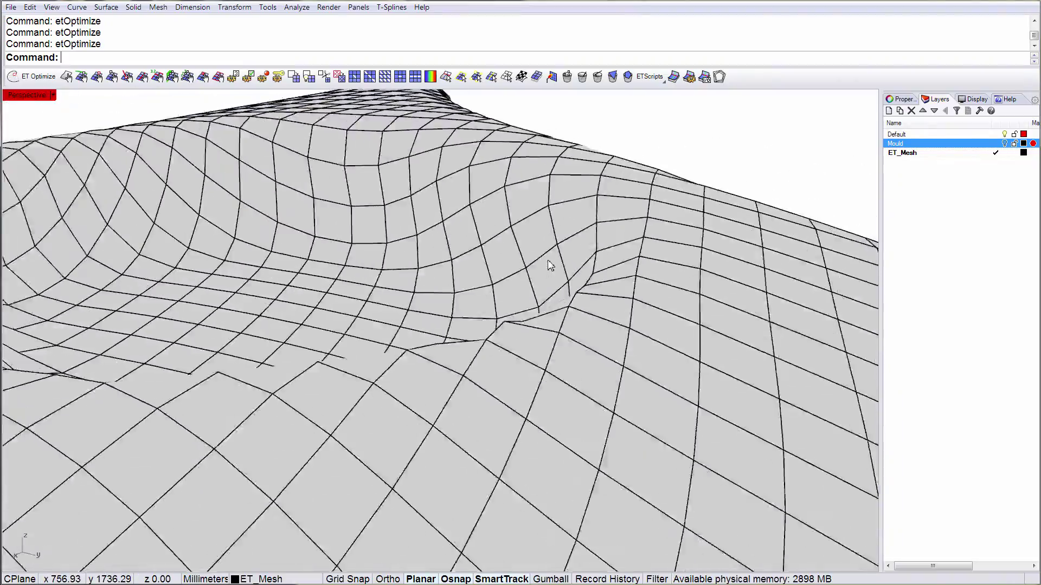
key("Left")
key("Left")
key("Left")
key("Left")
key("Left")
key("Left")
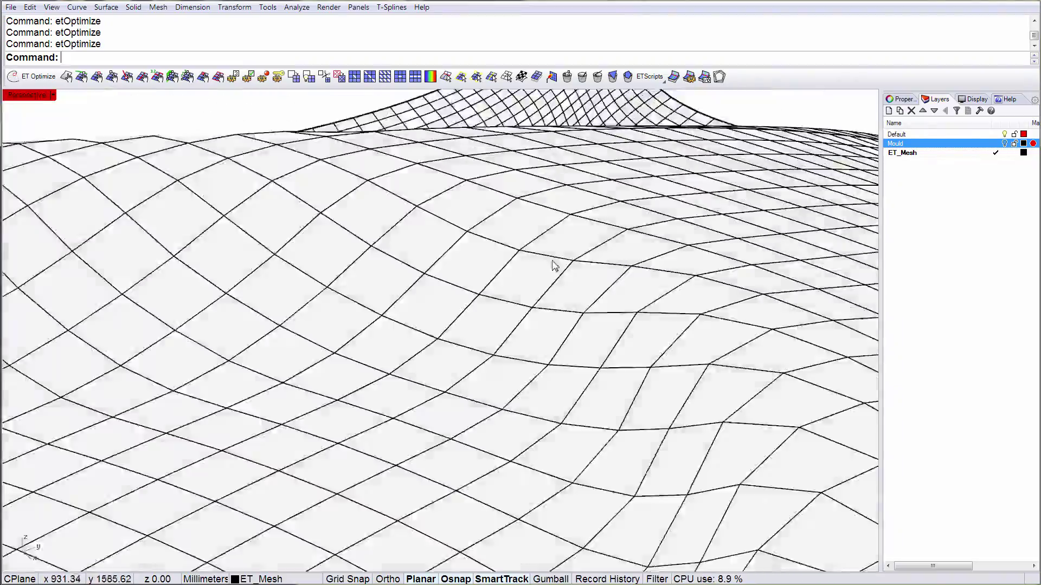
key("Up")
key("Up")
key("Up")
key("Up")
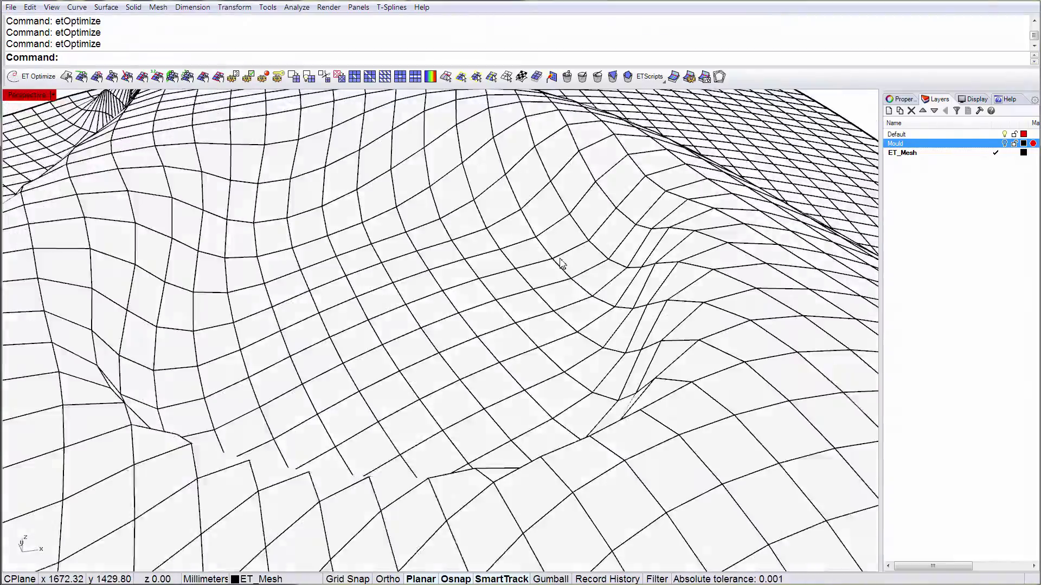
key("Up")
key("Up")
key("Left")
key("Left")
key("Left")
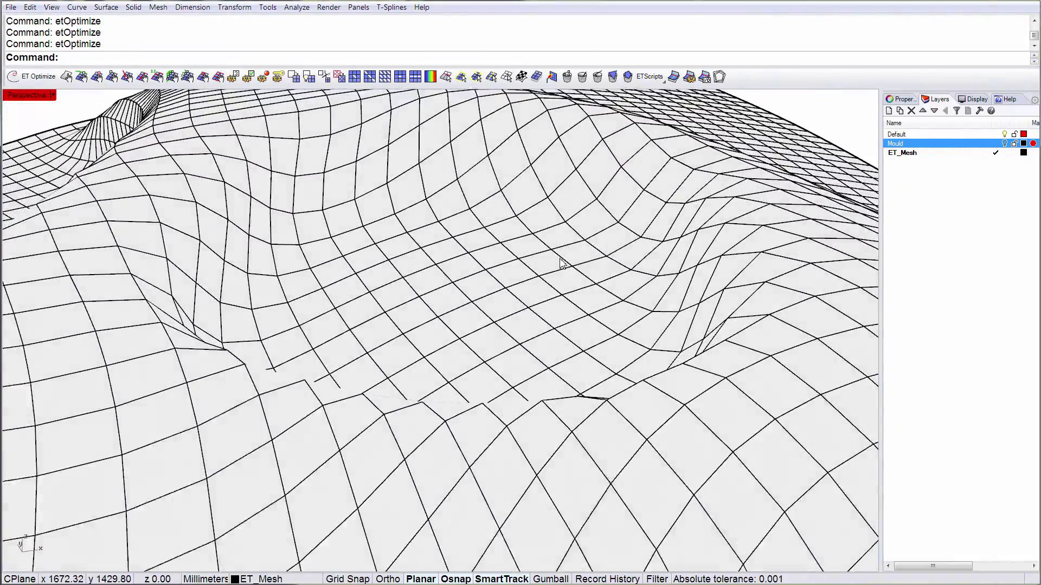
key("Left")
key("Left")
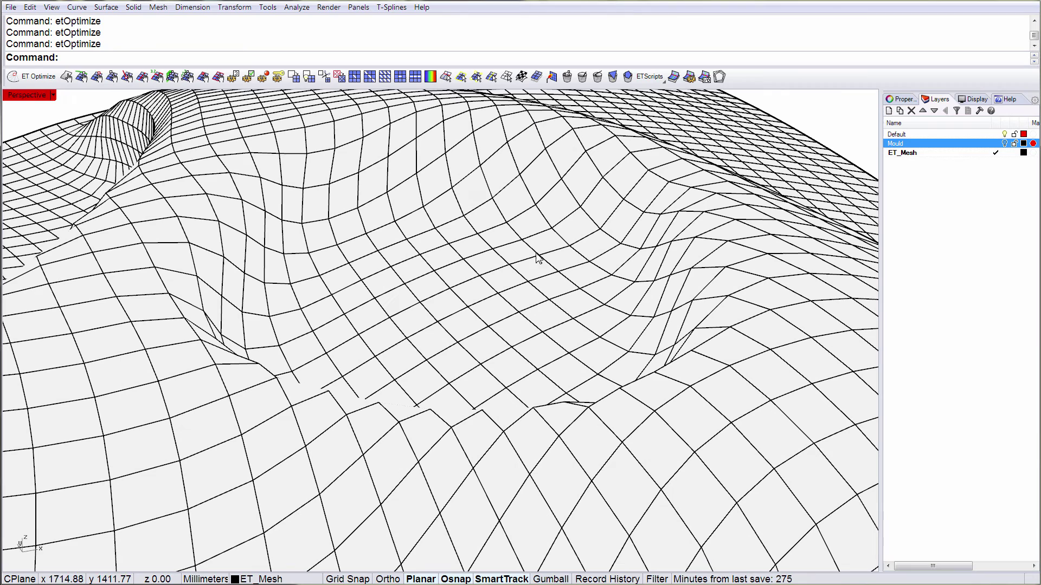
- Subdivide the optimized mesh with the EdgeSplit rule and delete the original mesh
left_click(481, 172)
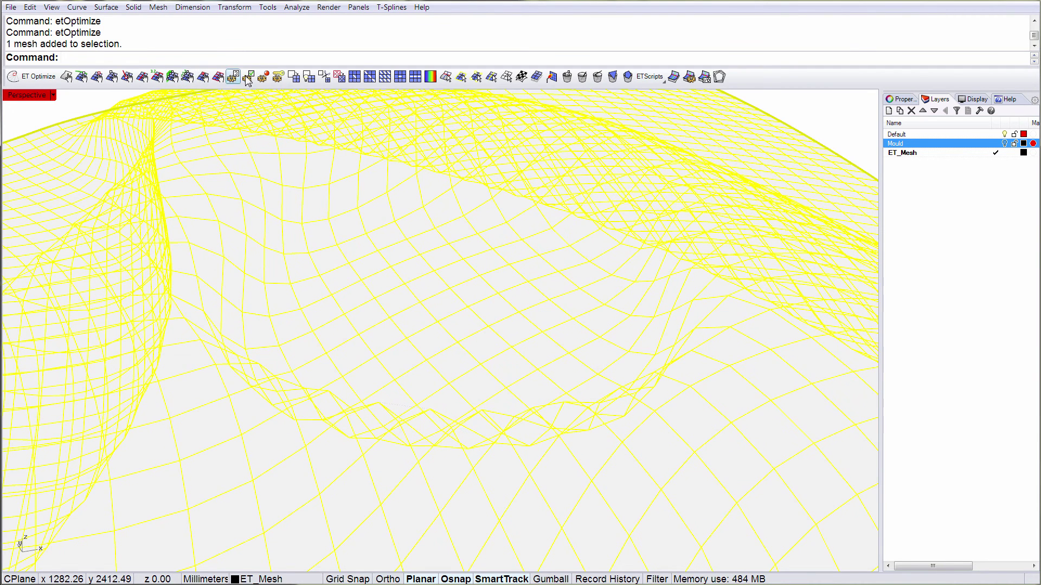
left_click(292, 77)
left_click(192, 57)
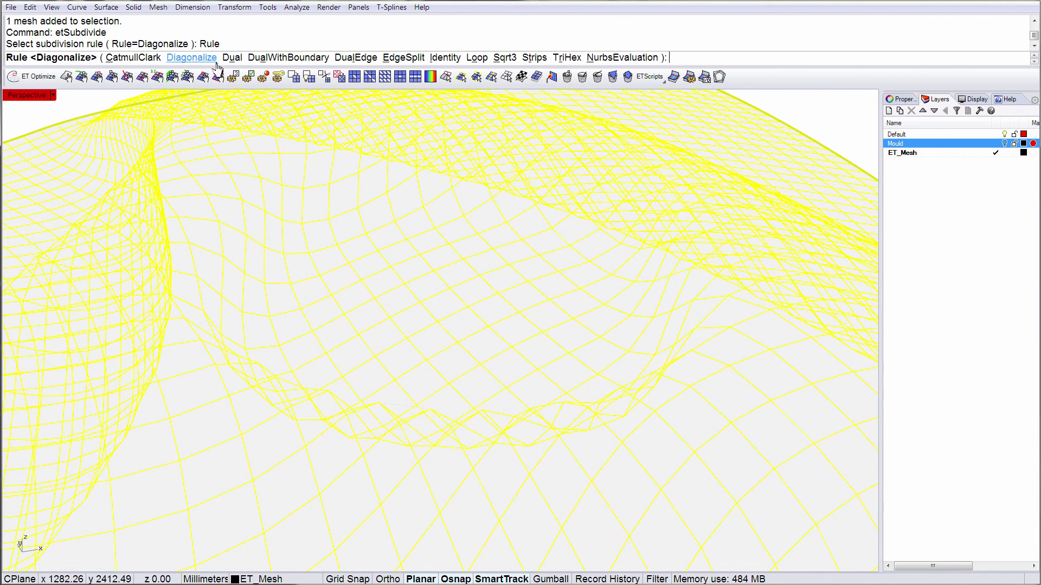
left_click(404, 57)
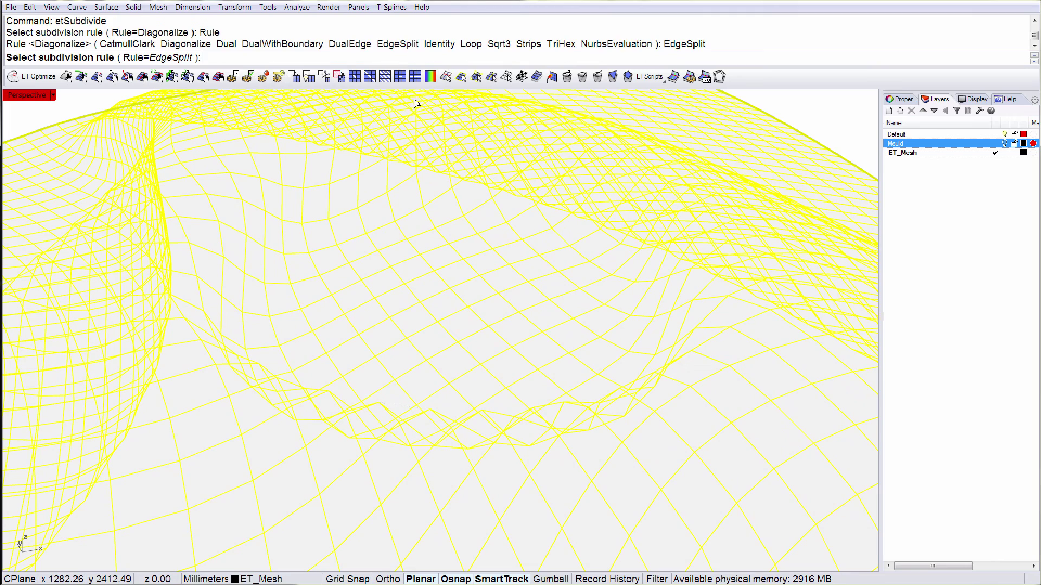
key("Return")
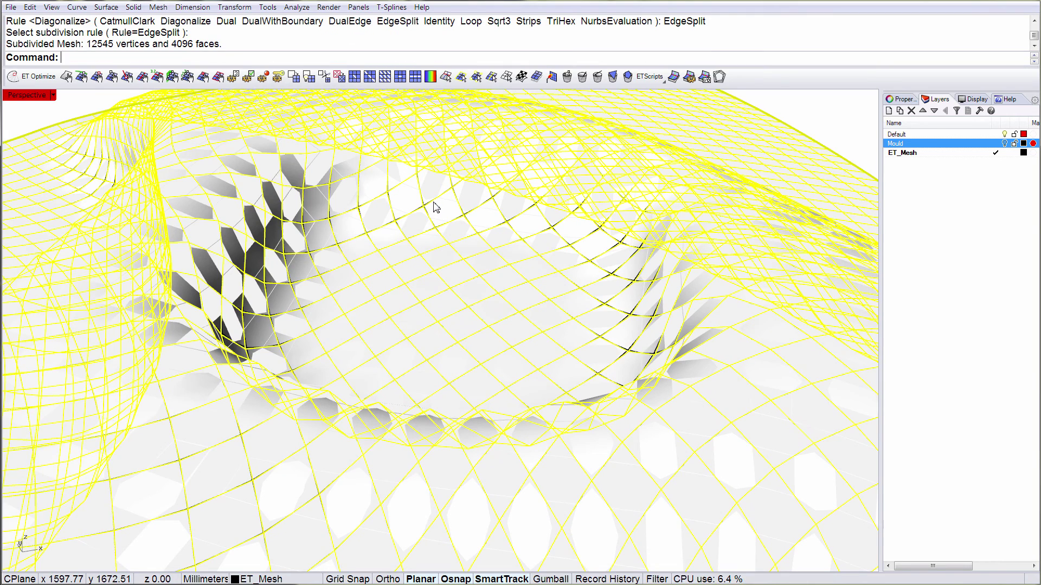
key("Delete")
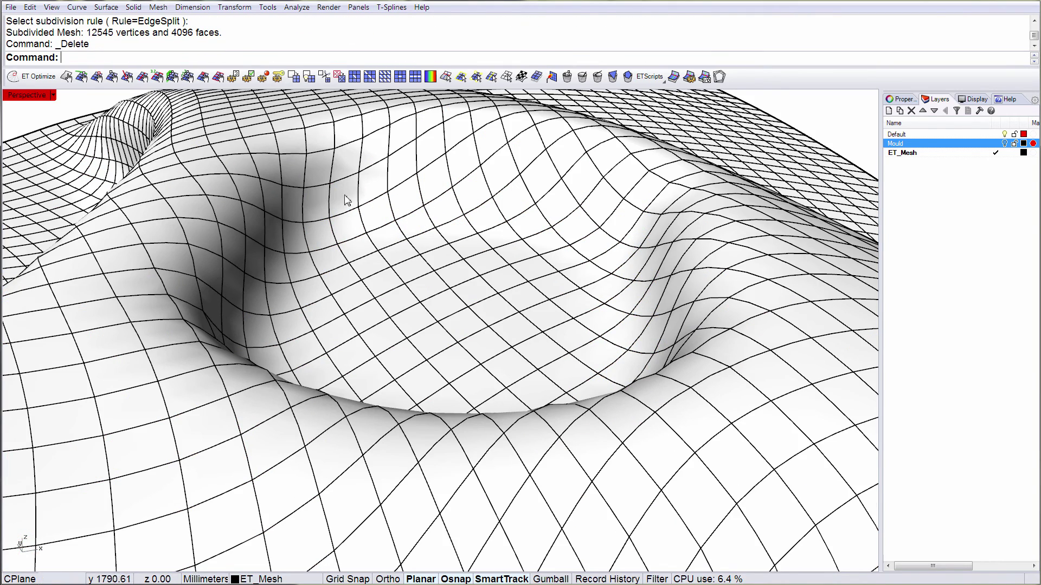
- Display the vertices of the edge-split mesh, inspect their placement around the recess, and hide them again
right_click_drag(613, 284, 688, 282)
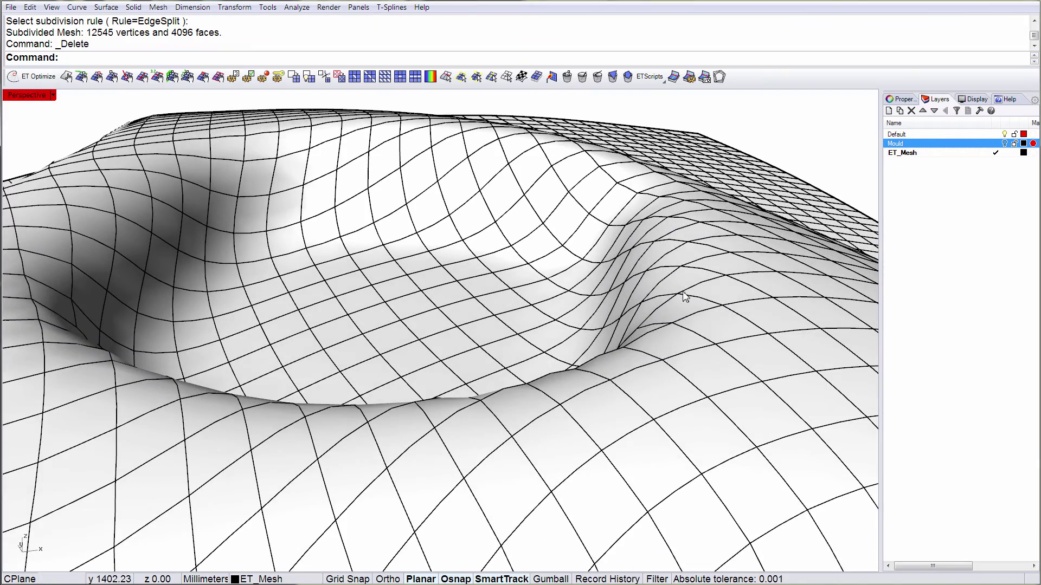
left_click(682, 298)
key("F10")
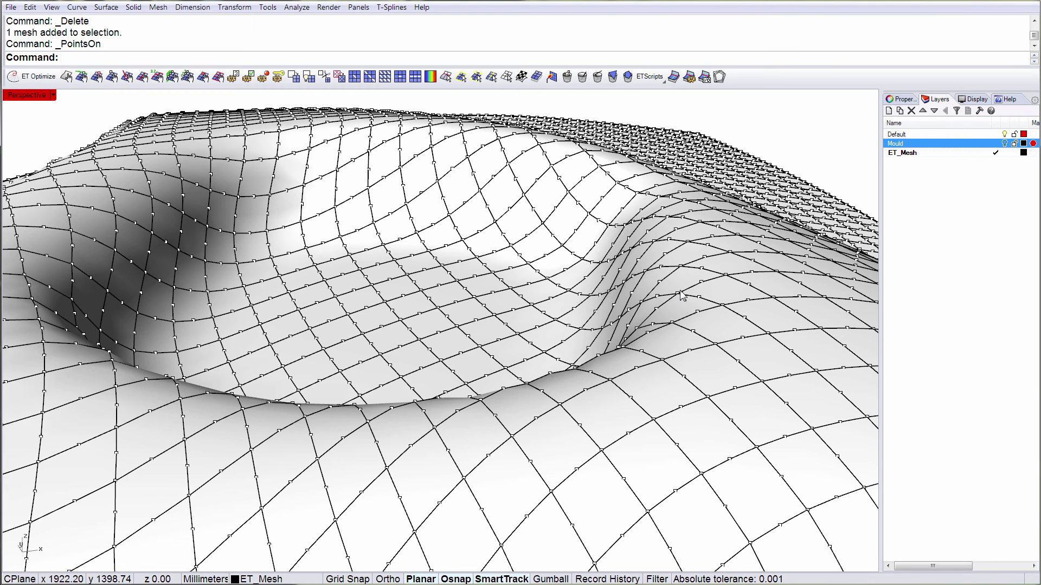
right_click_drag(680, 291, 676, 292)
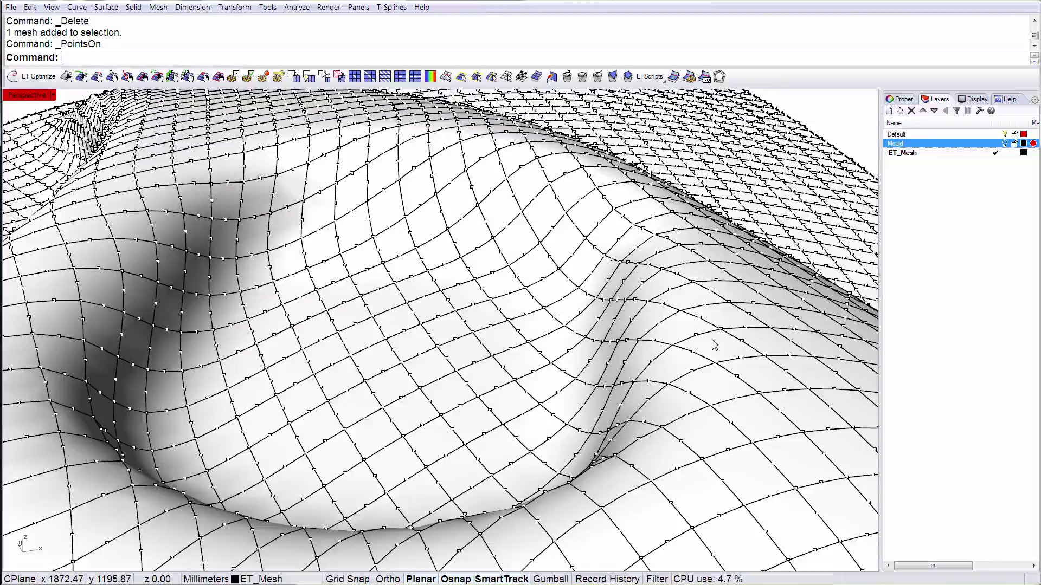
scroll(715, 345, "down", 4)
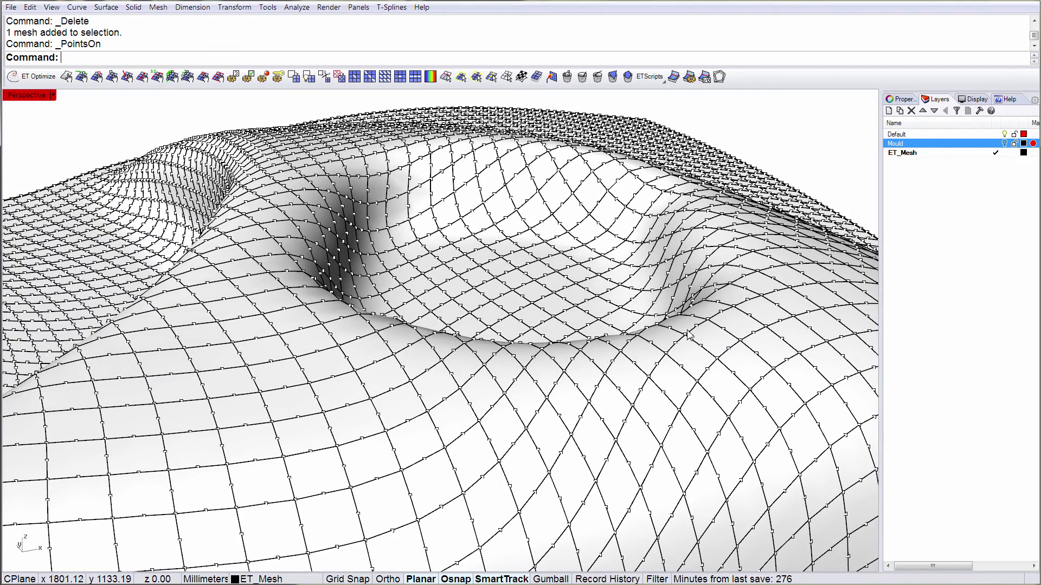
key("Escape")
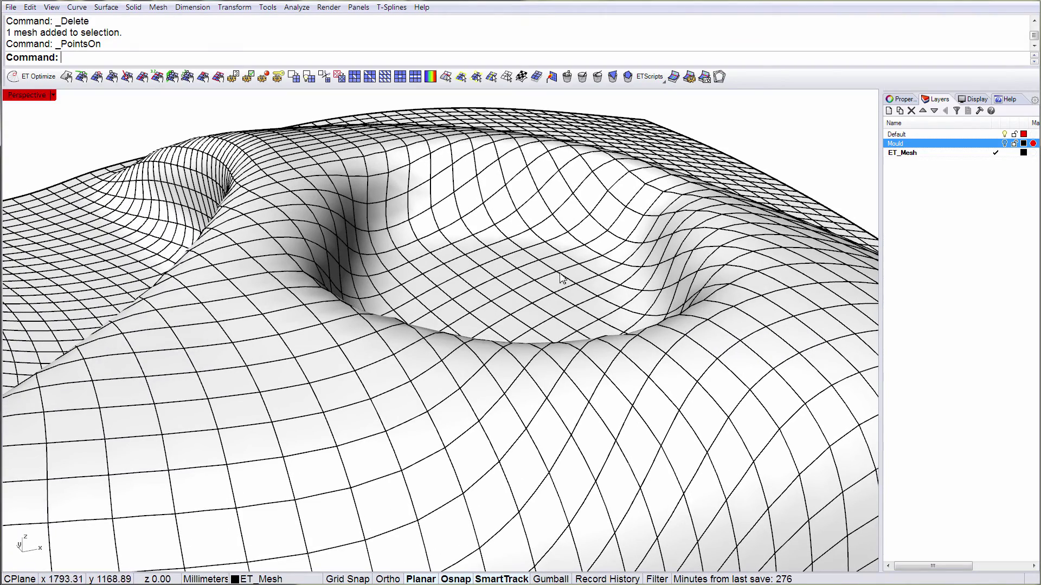
- Flag the edge-split mesh's non-boundary edges for ideal edge length optimization and automatically detect its corner vertices
left_click(159, 77)
left_click(265, 137)
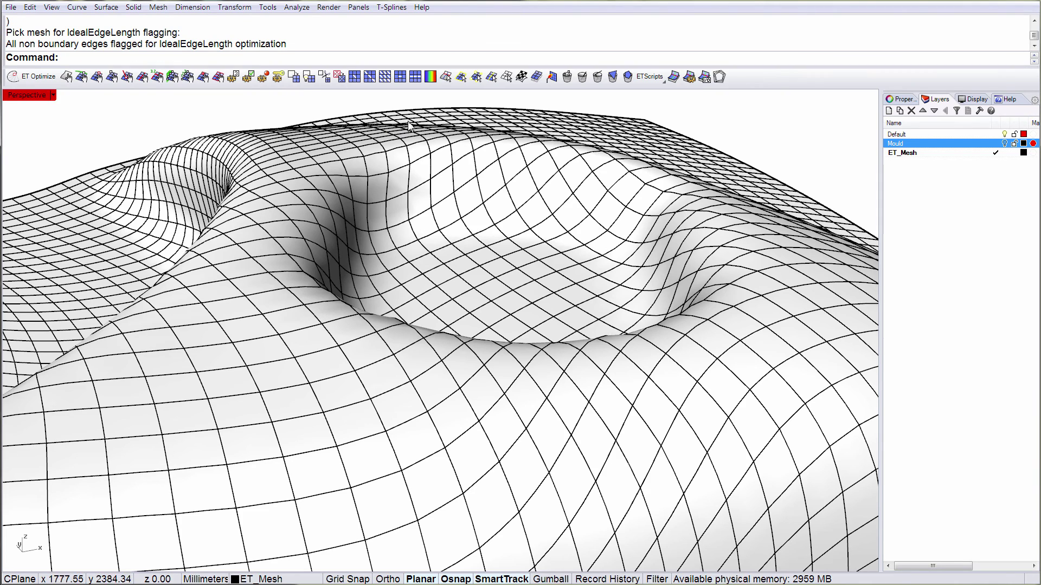
left_click(108, 77)
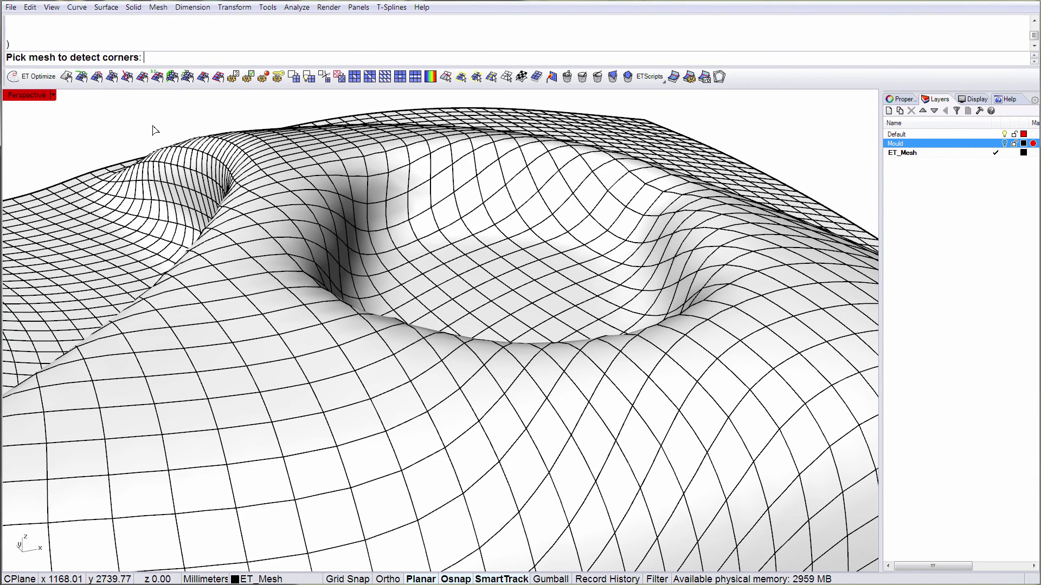
left_click(209, 157)
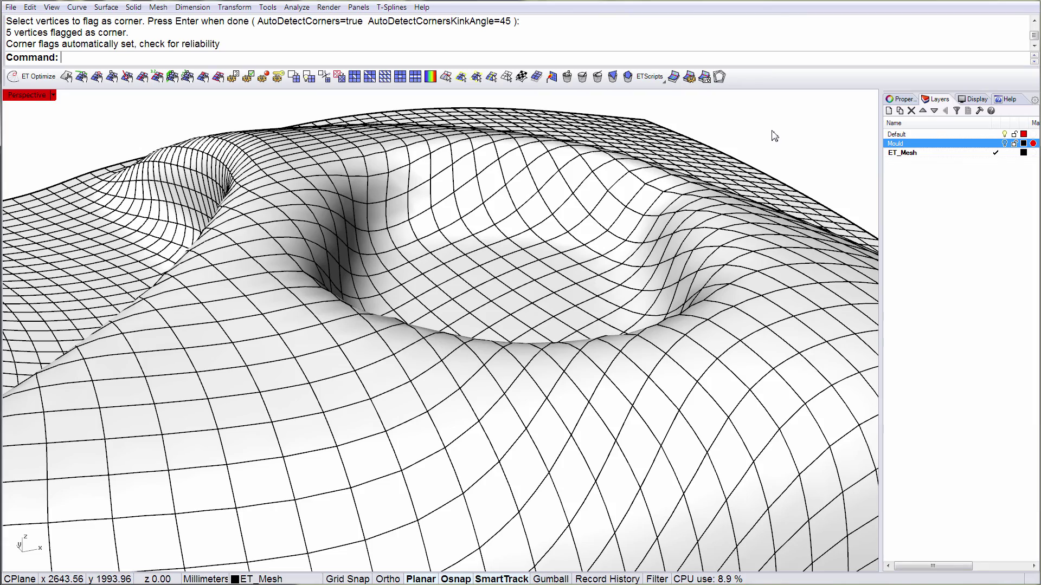
- Try to optimize the edge-split mesh with the existing ideal edge length
right_click_drag(651, 133, 588, 169)
left_click(593, 179)
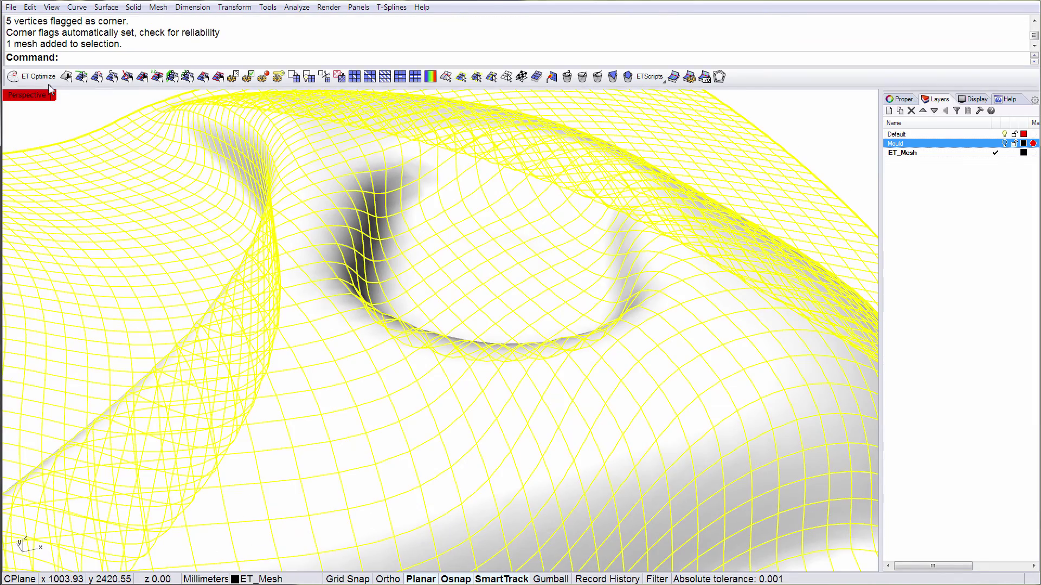
left_click(28, 77)
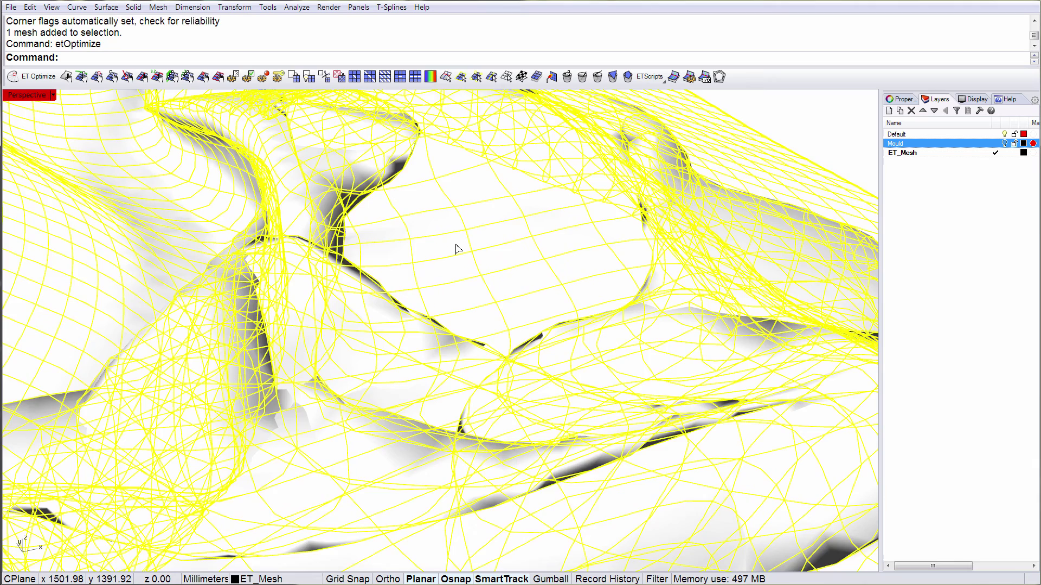
key("ctrl+z")
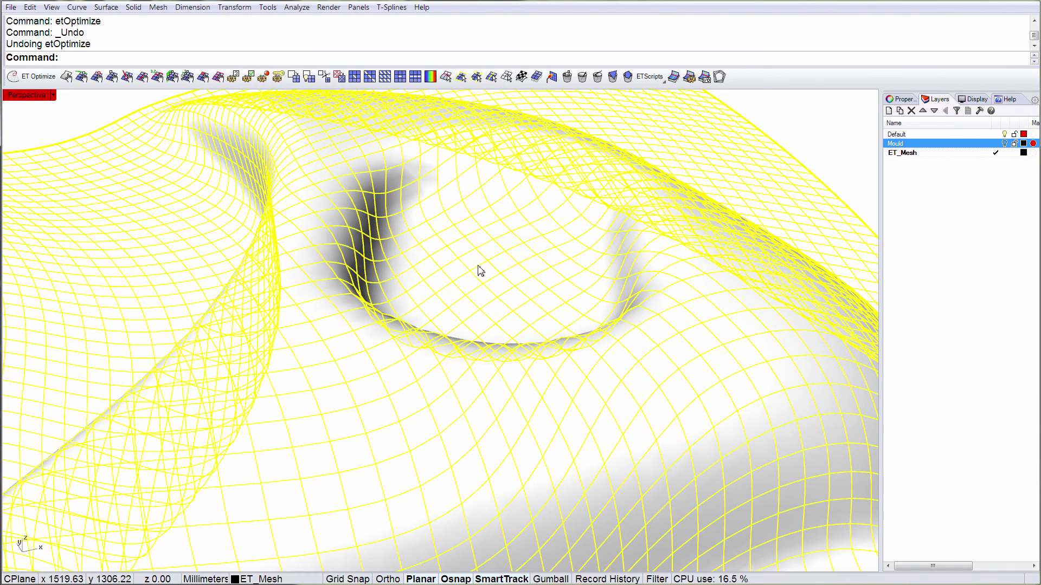
- Set the ideal edge length in the optimization options to 20 mm
left_click(248, 78)
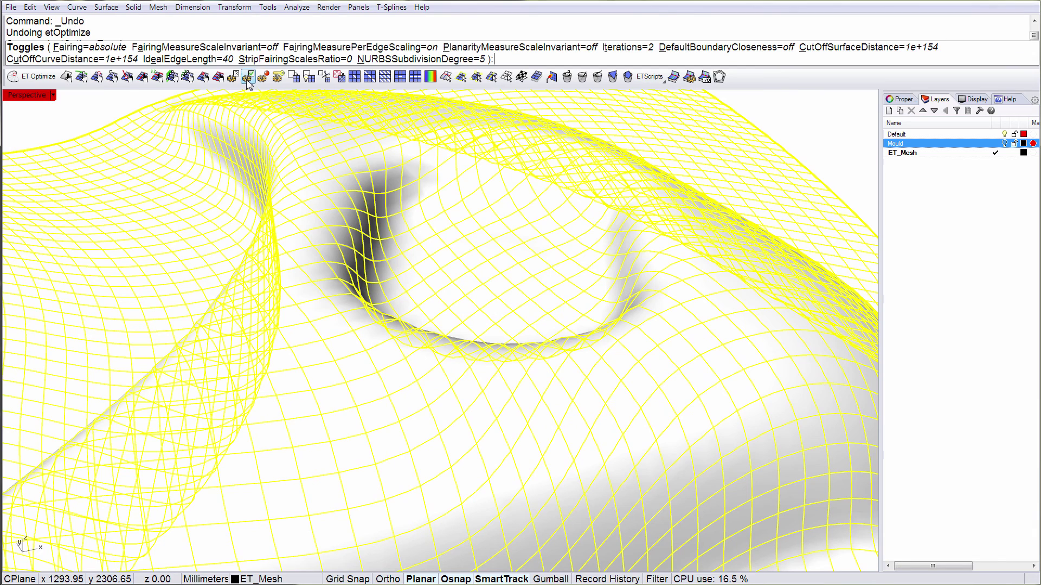
left_click(196, 59)
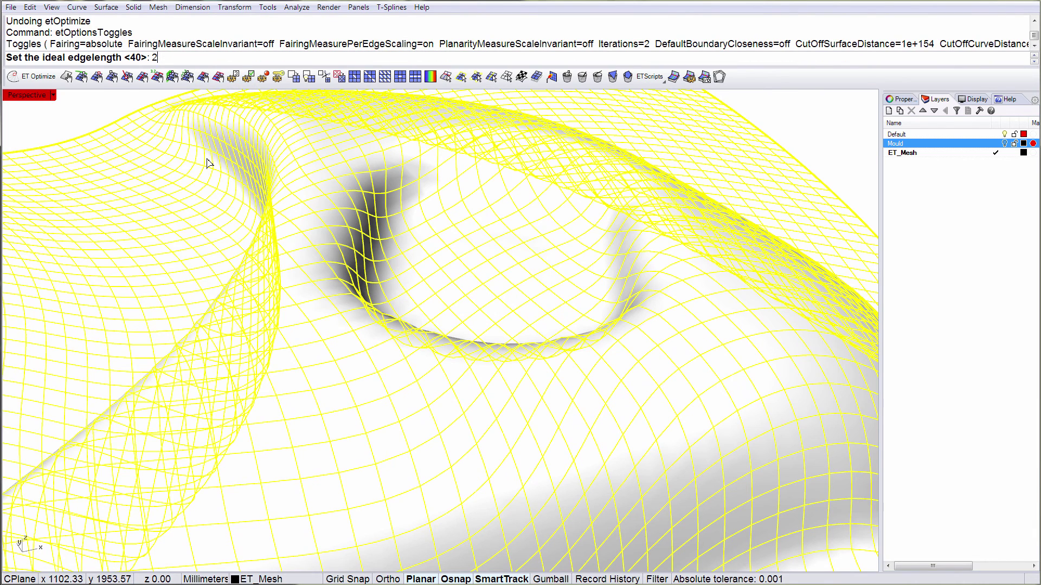
type("20")
key("Return")
key("Return")
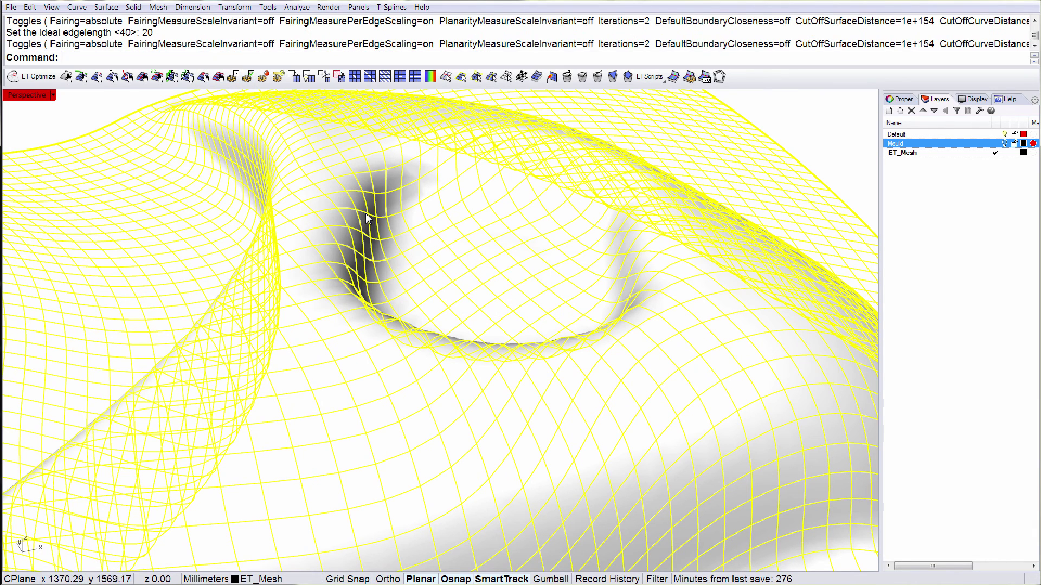
- Run the optimization on the selected mesh three times with the 20 mm ideal edge length
left_click(46, 78)
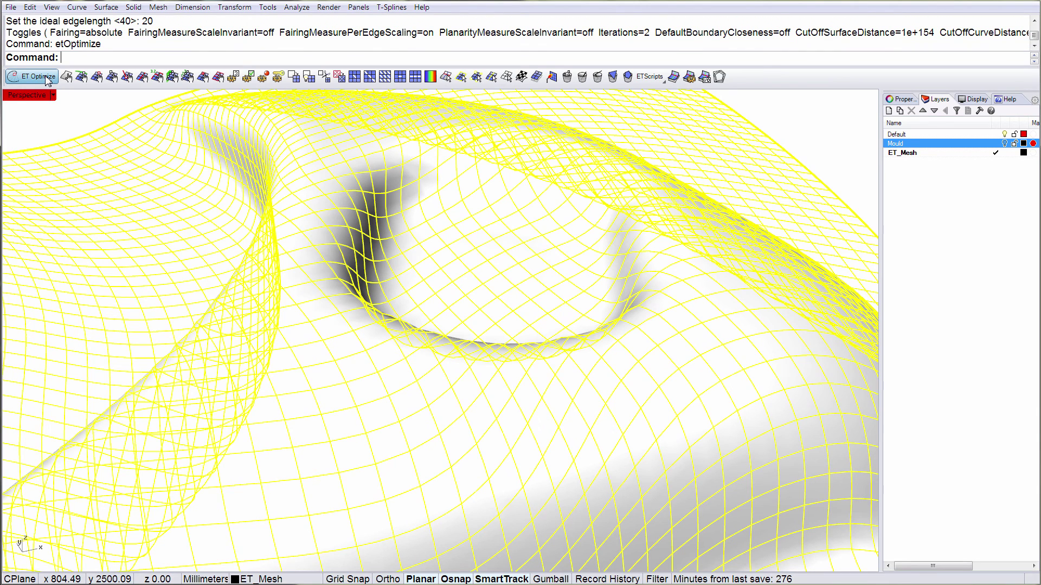
left_click(46, 78)
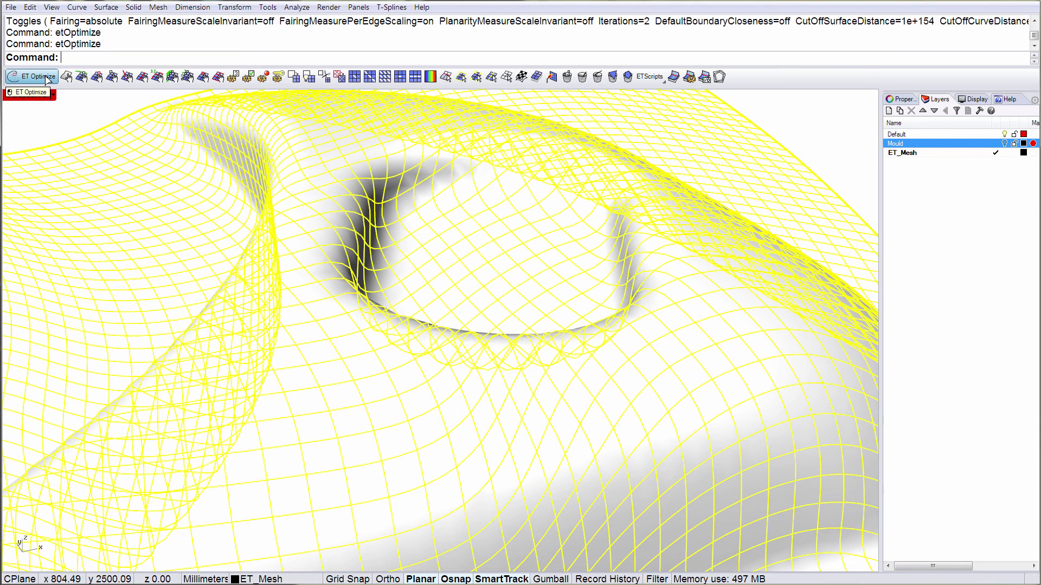
left_click(46, 78)
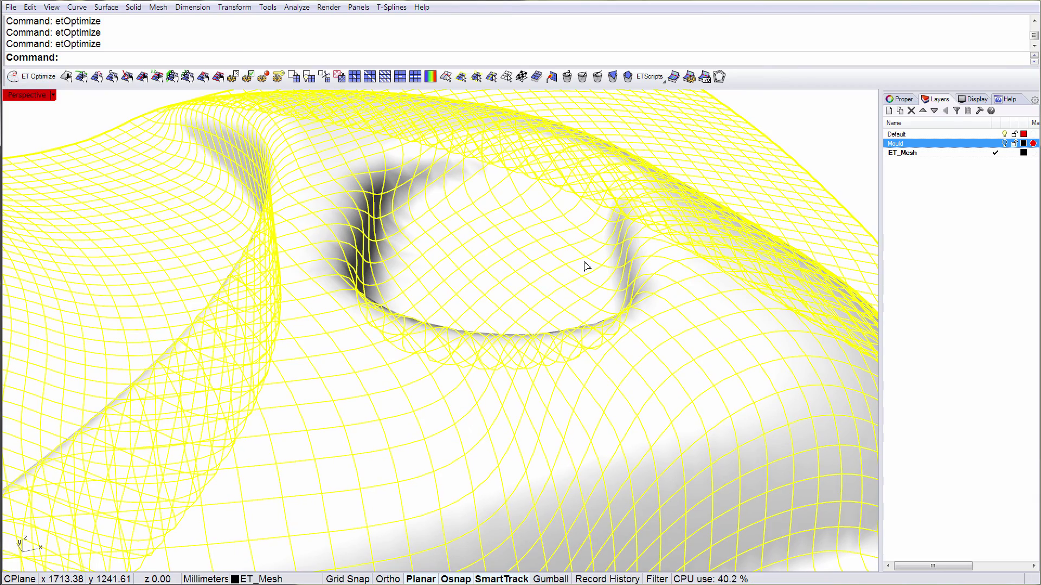
- Analyze the mesh's closeness to the mould over the Min - Max range and examine the deviations around the oval recess
scroll(586, 267, "down", 7)
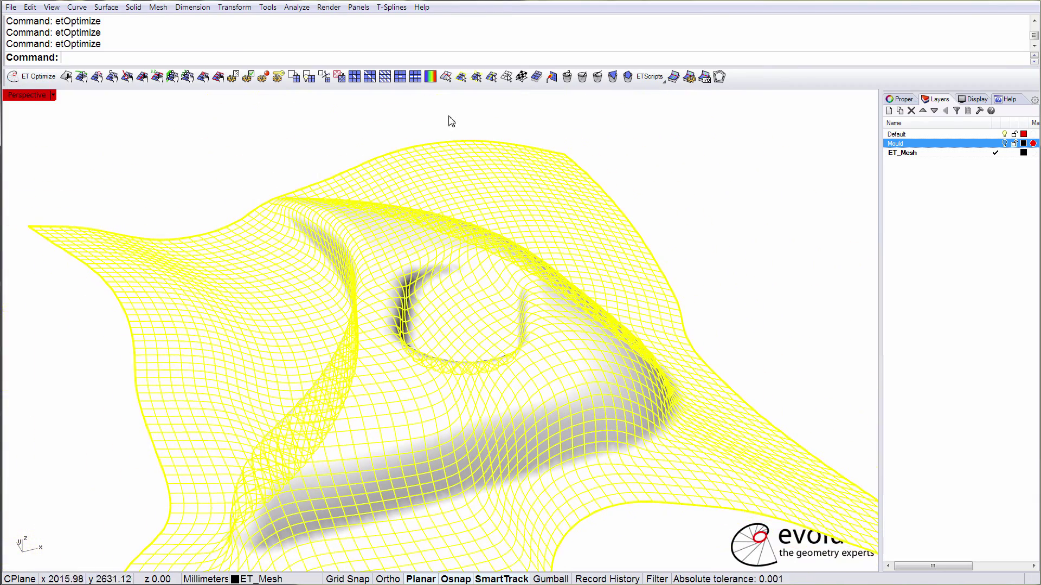
left_click(430, 76)
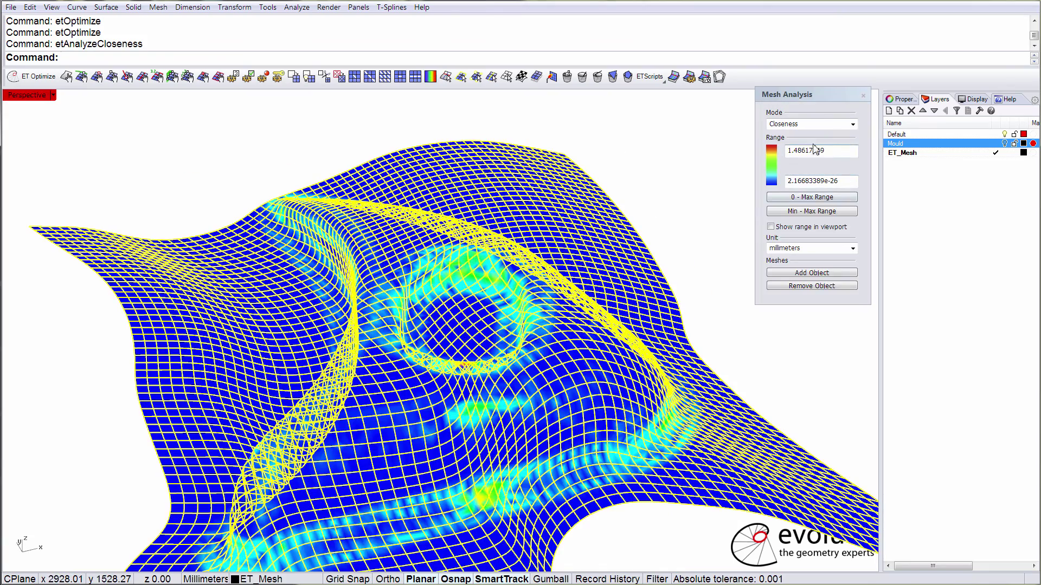
left_click(820, 212)
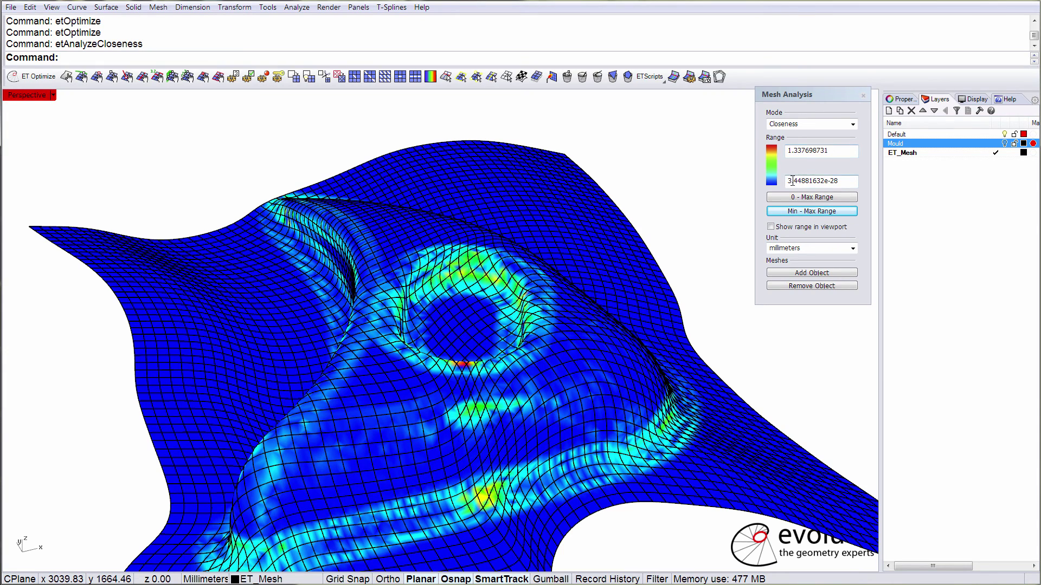
left_click_drag(788, 181, 819, 180)
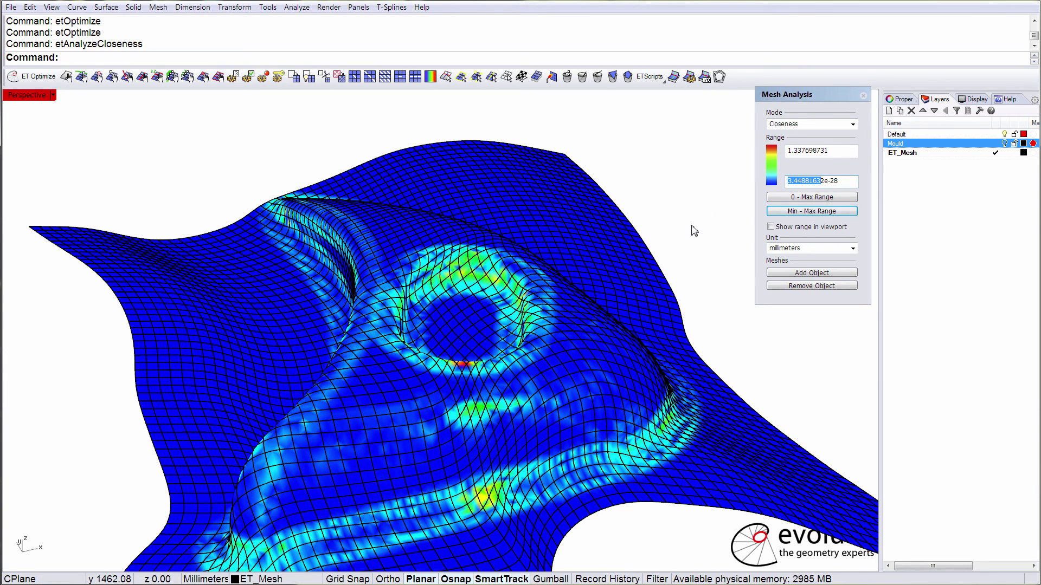
right_click_drag(692, 225, 686, 212)
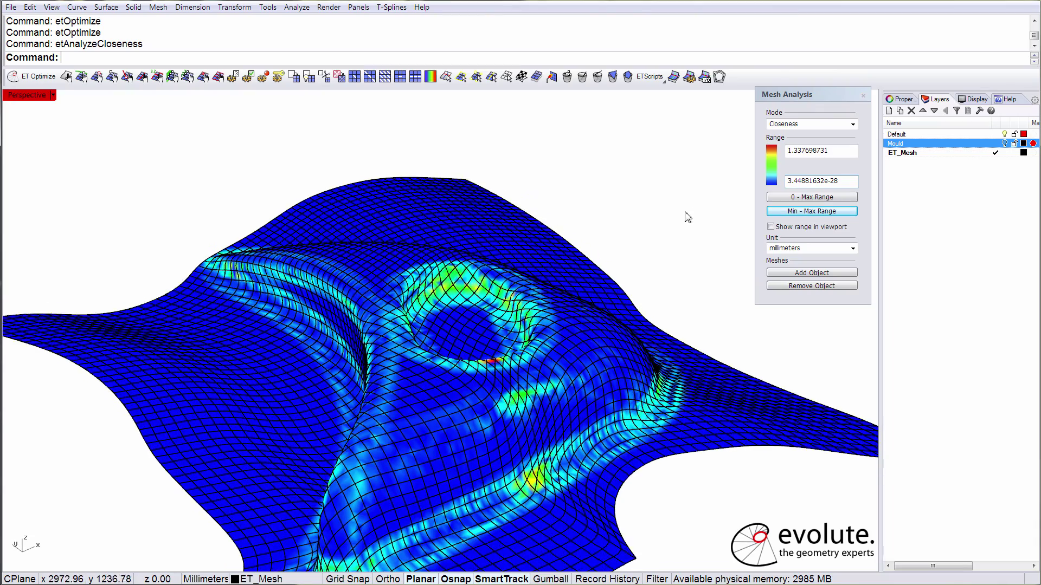
scroll(688, 217, "up", 6)
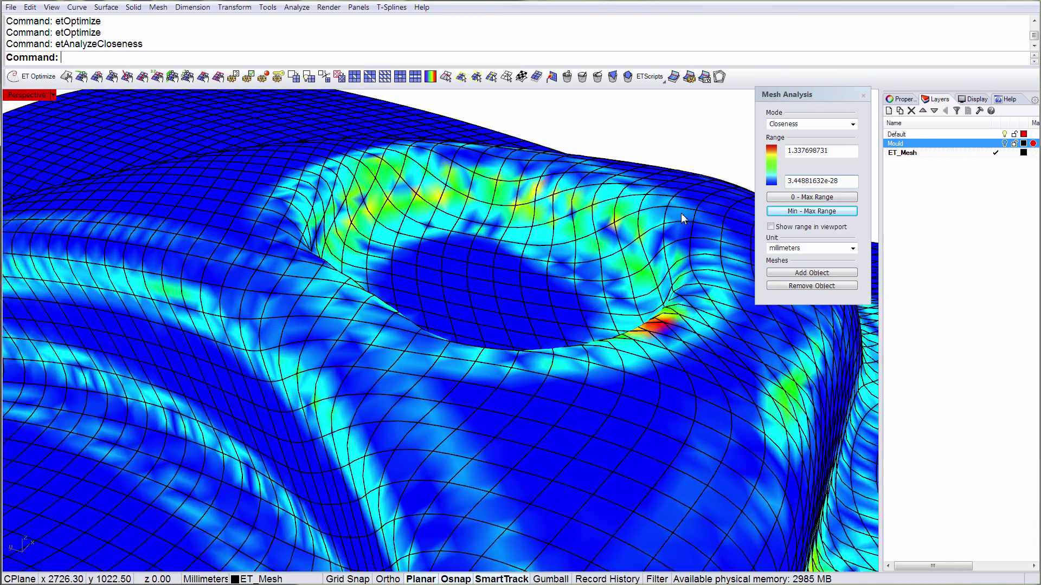
scroll(681, 215, "up", 5)
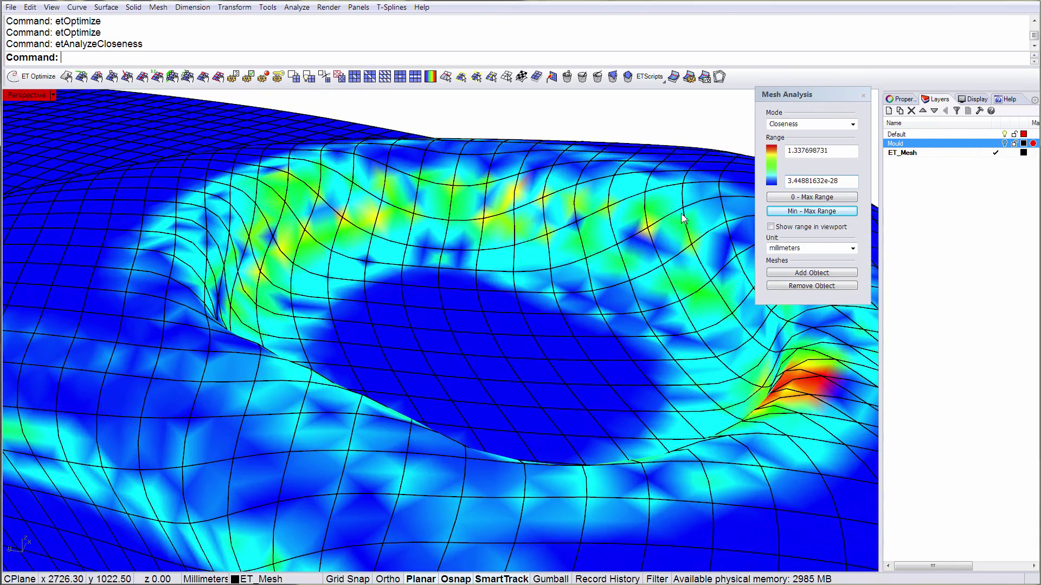
right_click_drag(682, 214, 665, 249)
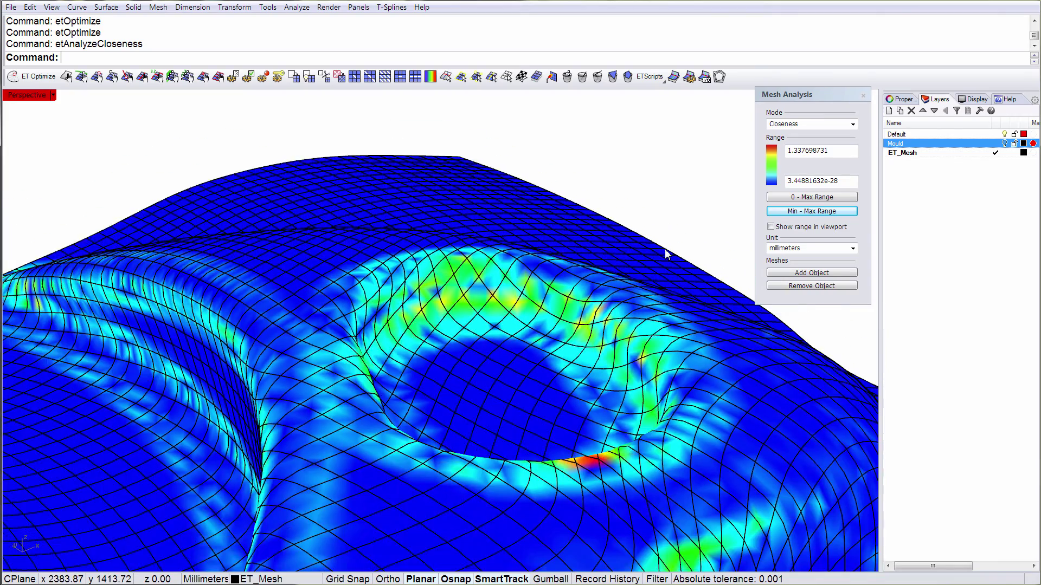
scroll(666, 252, "down", 2)
- Switch the mesh analysis to Edgelengths and examine the deviations over the whole mesh and at its front corner
left_click(853, 124)
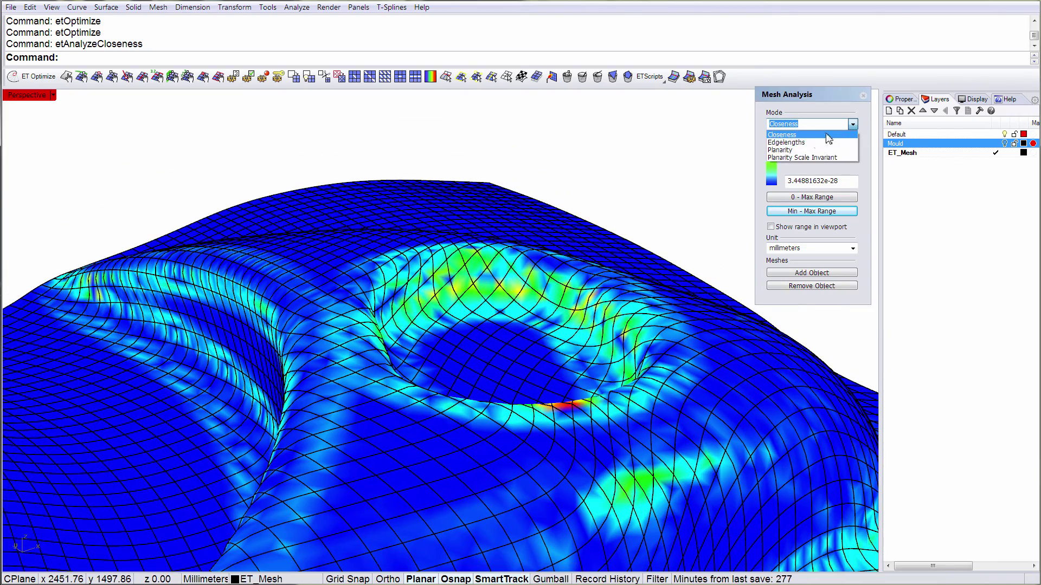
left_click(806, 143)
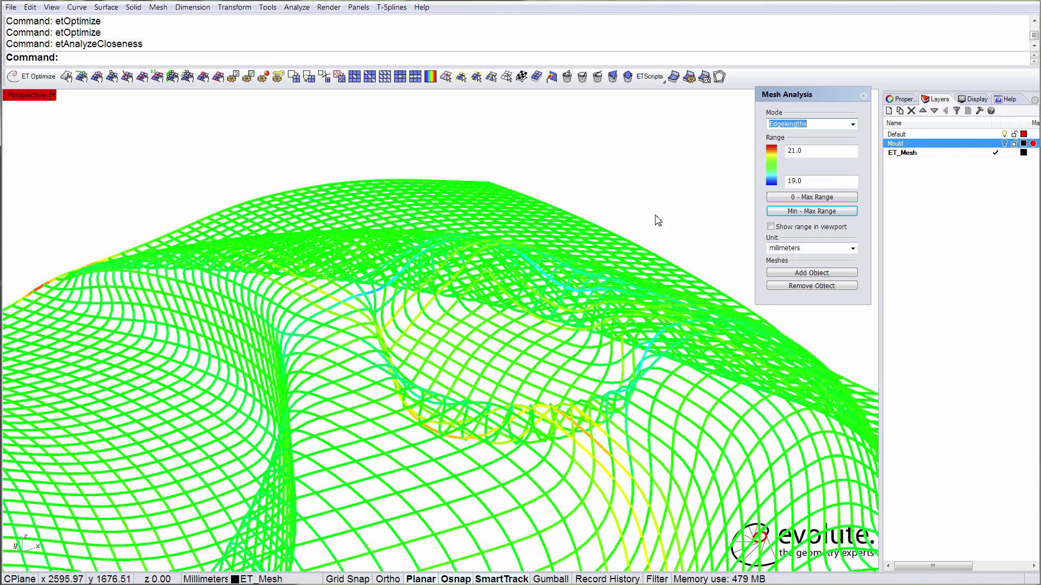
scroll(658, 220, "down", 5)
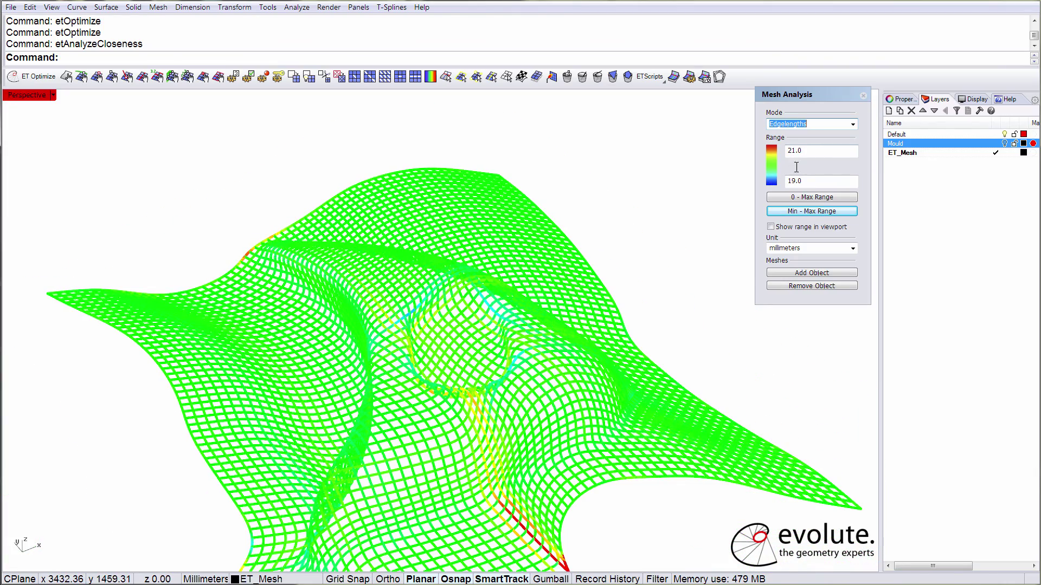
right_click_drag(622, 252, 623, 252)
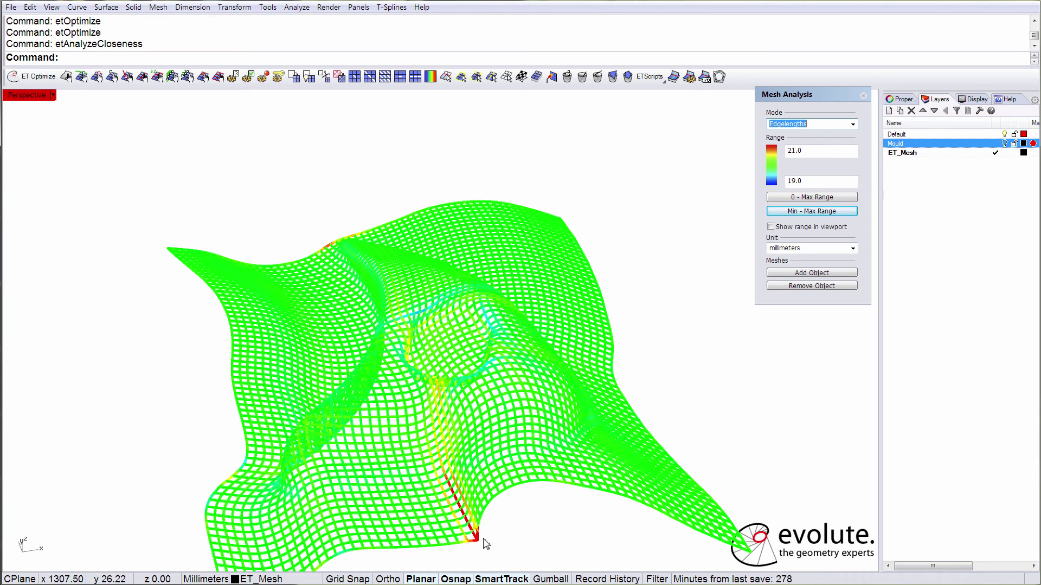
right_click_drag(479, 541, 479, 537)
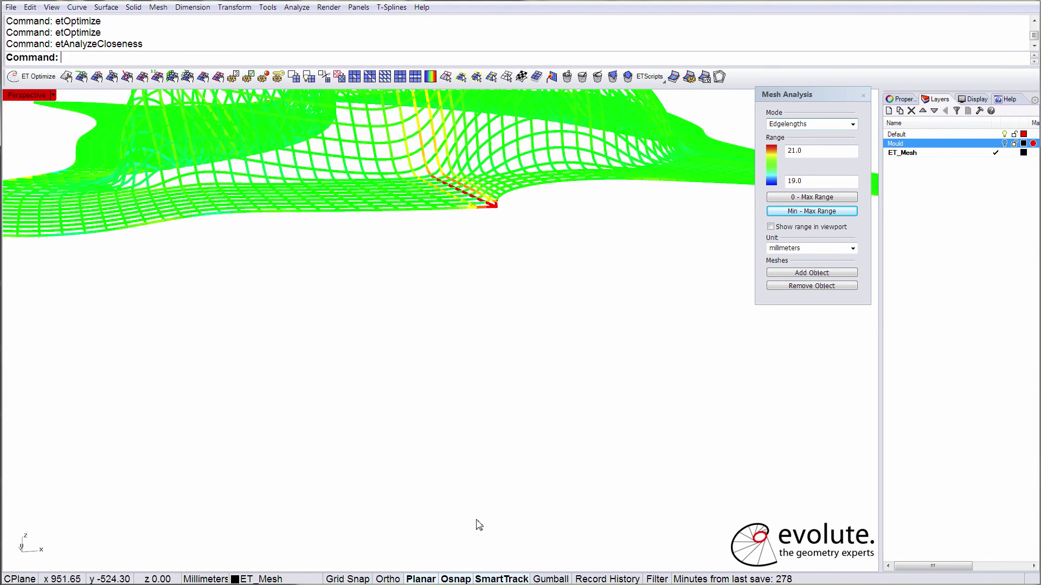
scroll(475, 519, "down", 4)
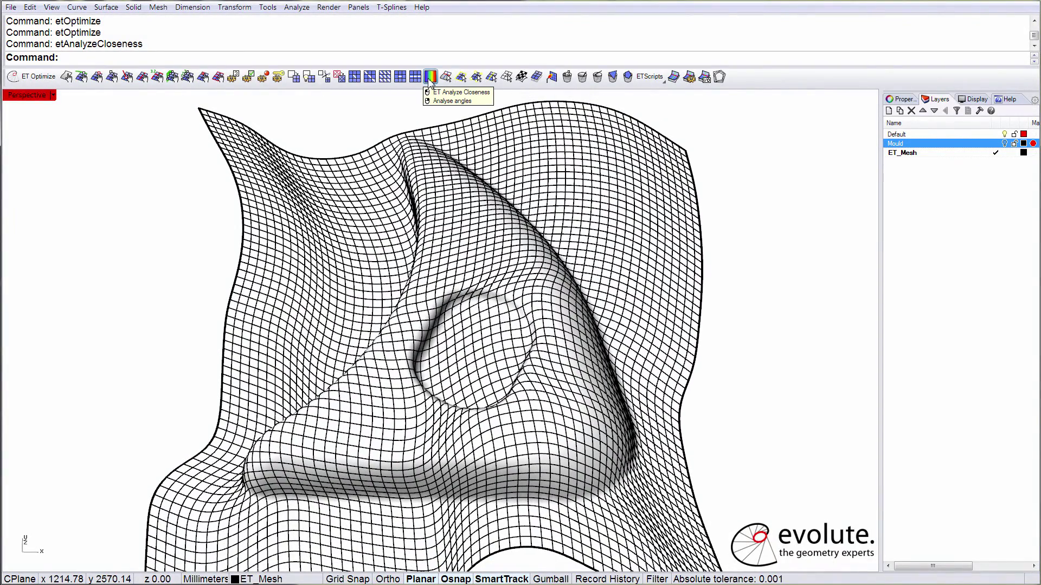
- Run the acute angle analysis on the mesh and examine the most sheared faces near its outer corner up close
left_click(430, 78)
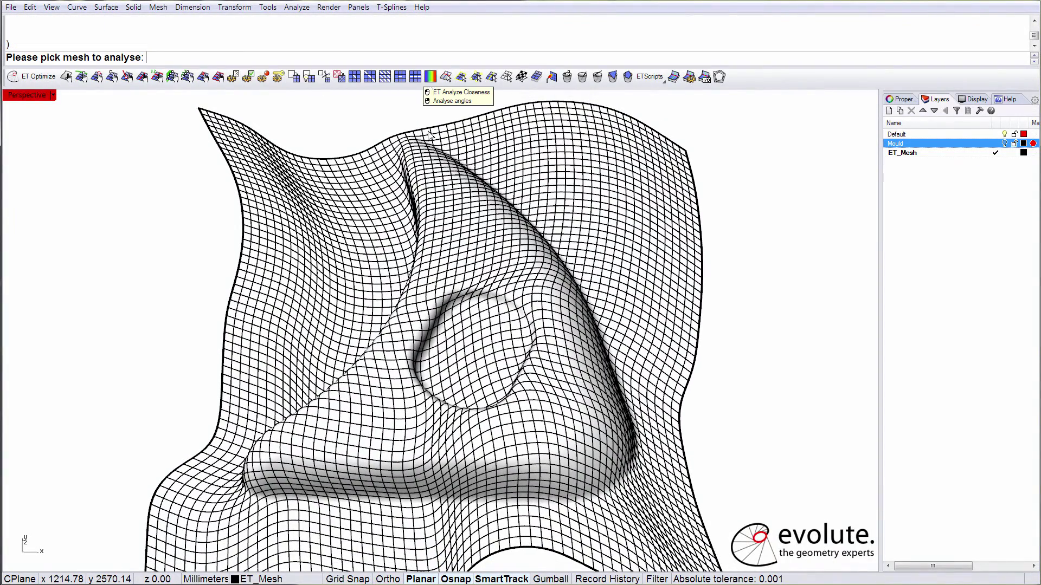
left_click(430, 190)
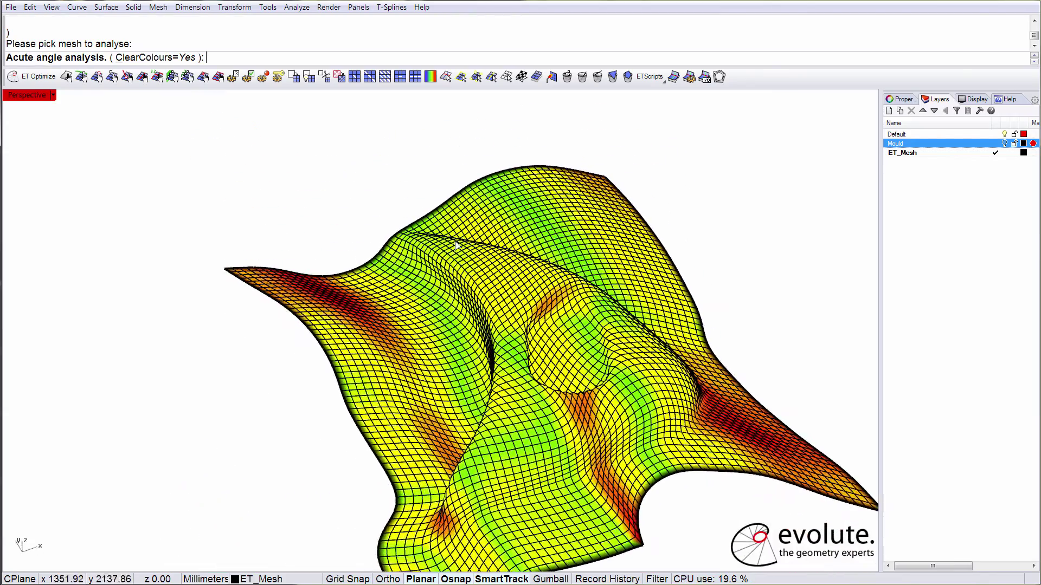
right_click_drag(455, 245, 550, 302)
scroll(550, 302, "up", 10)
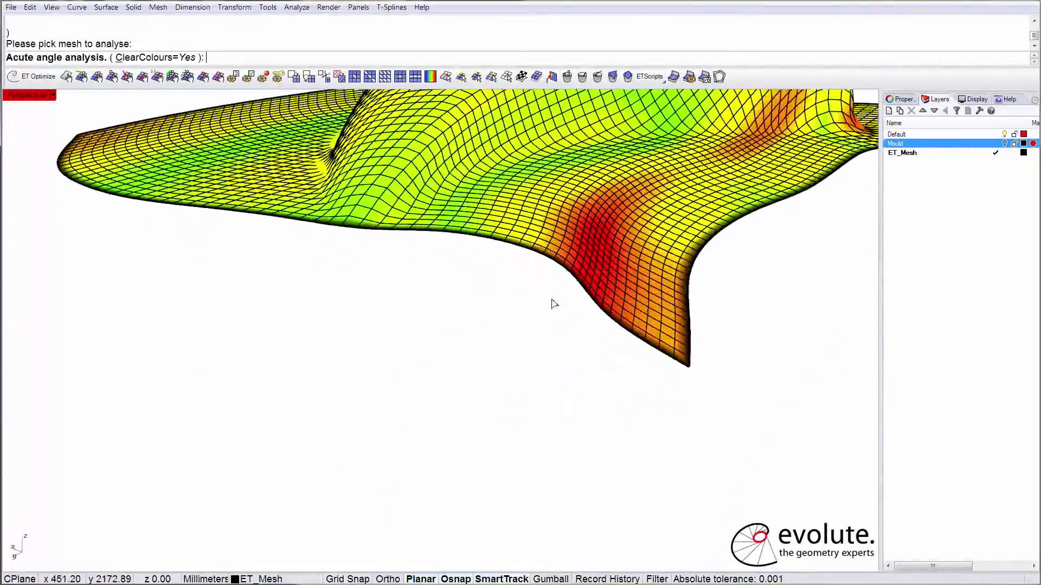
scroll(550, 312, "up", 8)
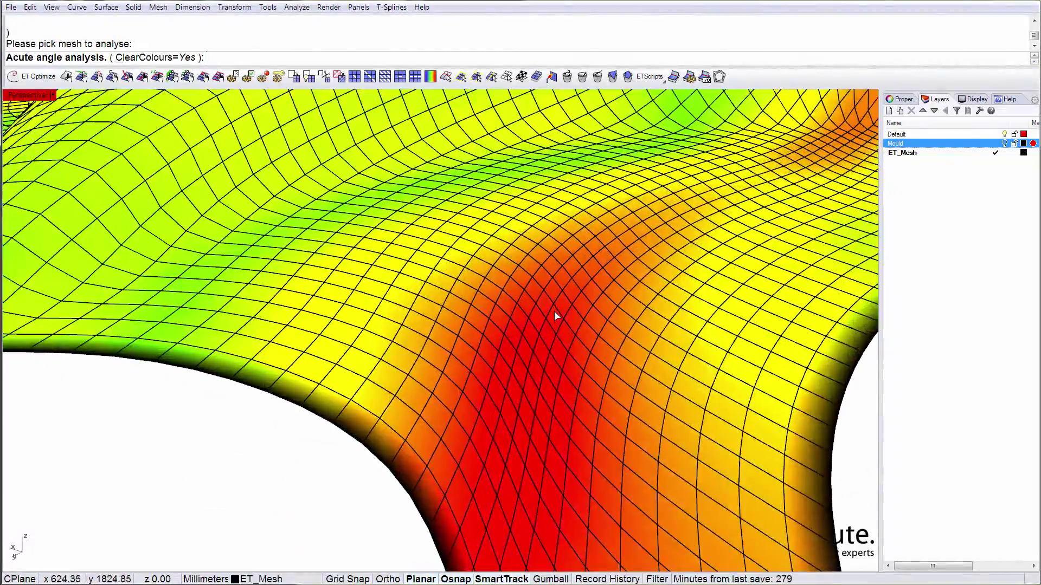
scroll(556, 324, "down", 10)
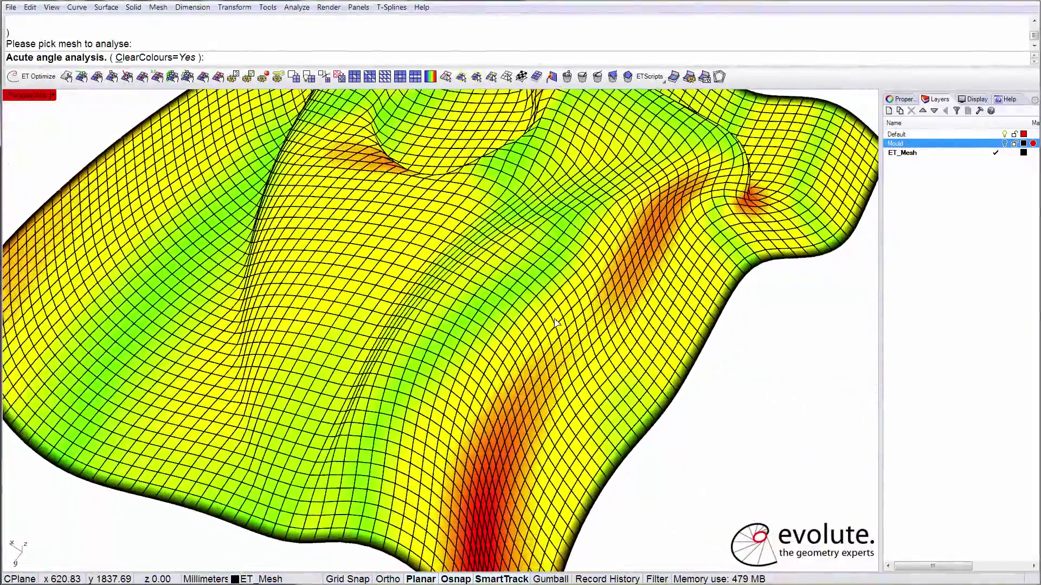
- Examine the acute angle colouring across the whole mesh and around the oval recess from several sides
right_click_drag(554, 318, 554, 318)
key("Left")
key("Left")
key("Left")
key("Left")
key("Left")
key("Left")
key("Left")
key("Left")
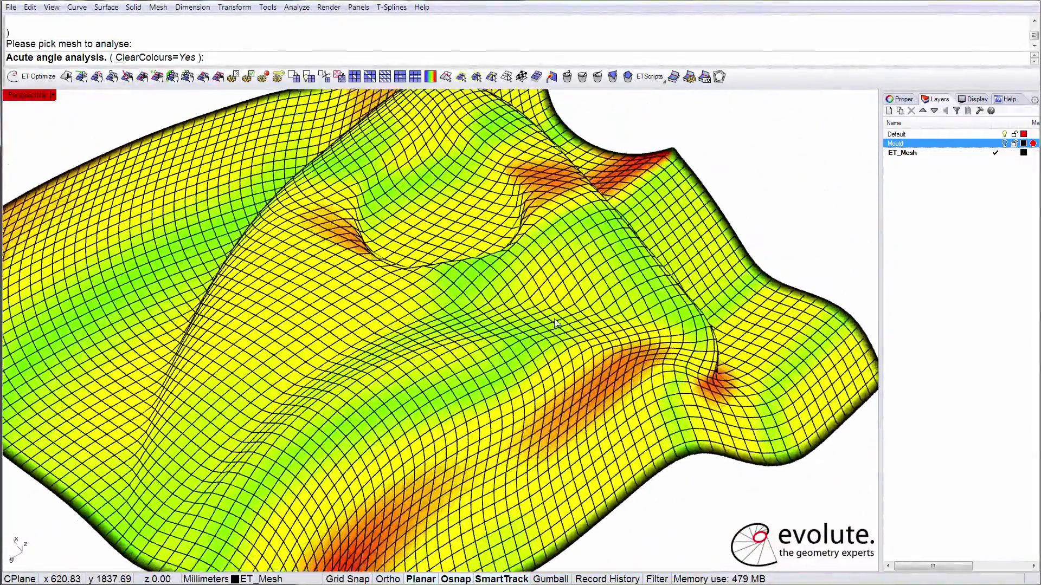
key("Left")
key("Left")
key("Left")
key("Left")
key("Left")
key("Left")
key("Left")
key("Left")
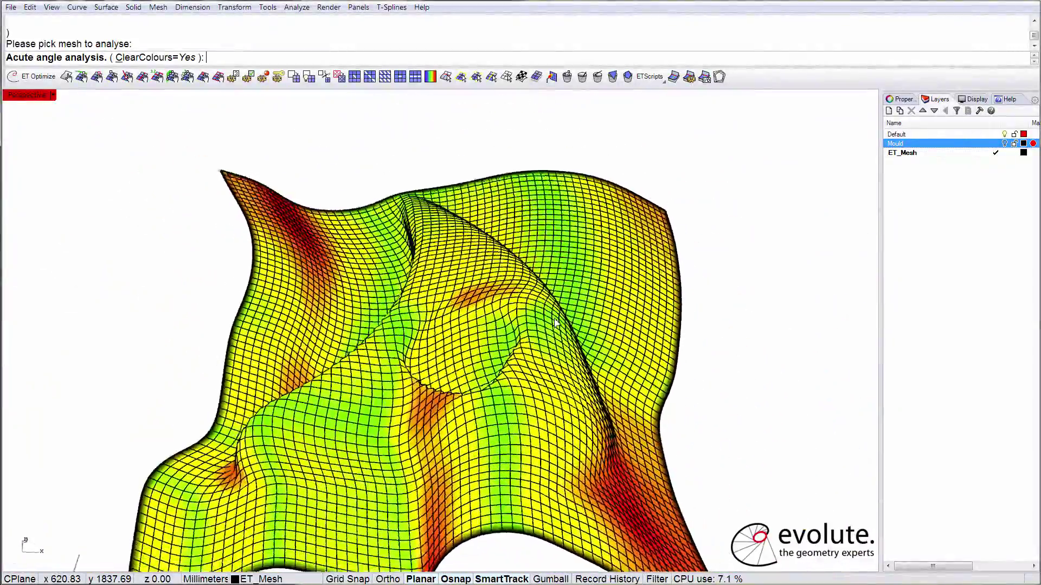
right_click_drag(555, 319, 555, 319)
key("Up")
key("Up")
key("Up")
key("Up")
key("Up")
key("Up")
key("Up")
key("Up")
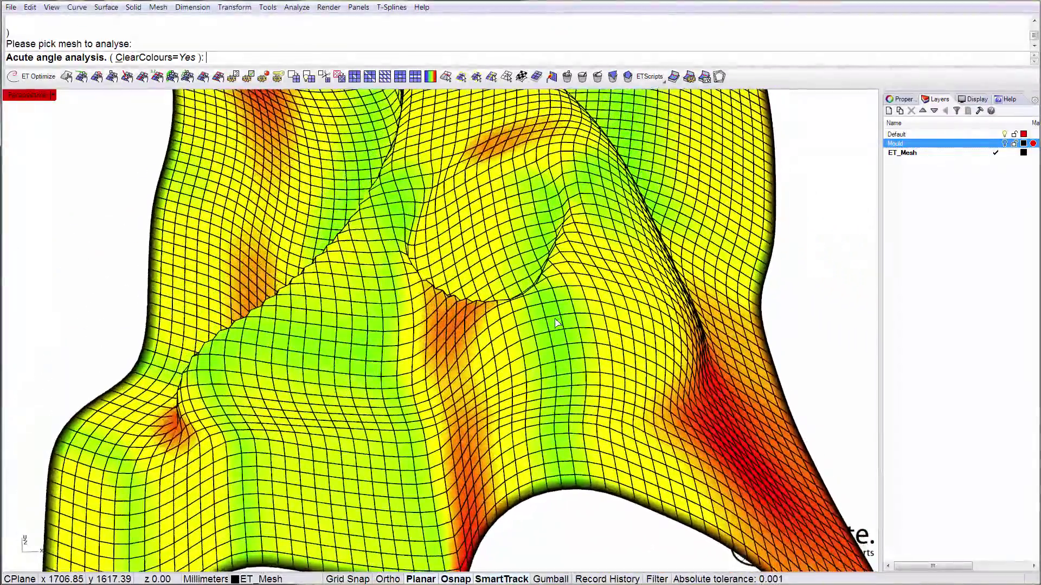
key("Page_Down")
key("Page_Down")
key("Page_Down")
key("Page_Down")
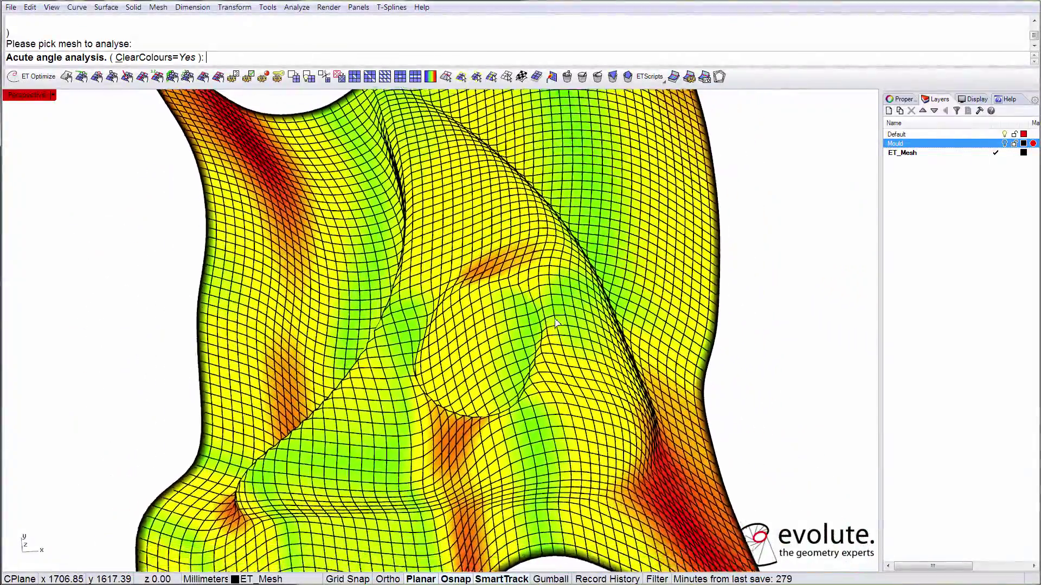
- Inspect the acute angle colouring from above and from the far side of the mesh, following the sheared bands towards the rim
key("Down")
key("Down")
key("Down")
key("Down")
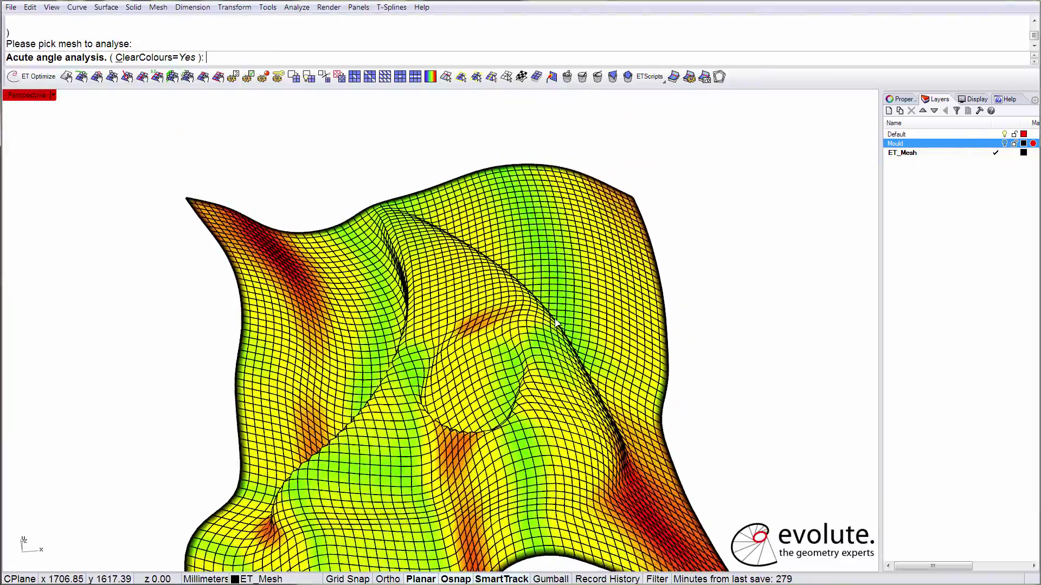
right_click_drag(556, 318, 555, 318)
key("Left")
key("Left")
key("Left")
key("Left")
key("Left")
key("Left")
key("Left")
key("Left")
key("Left")
key("Left")
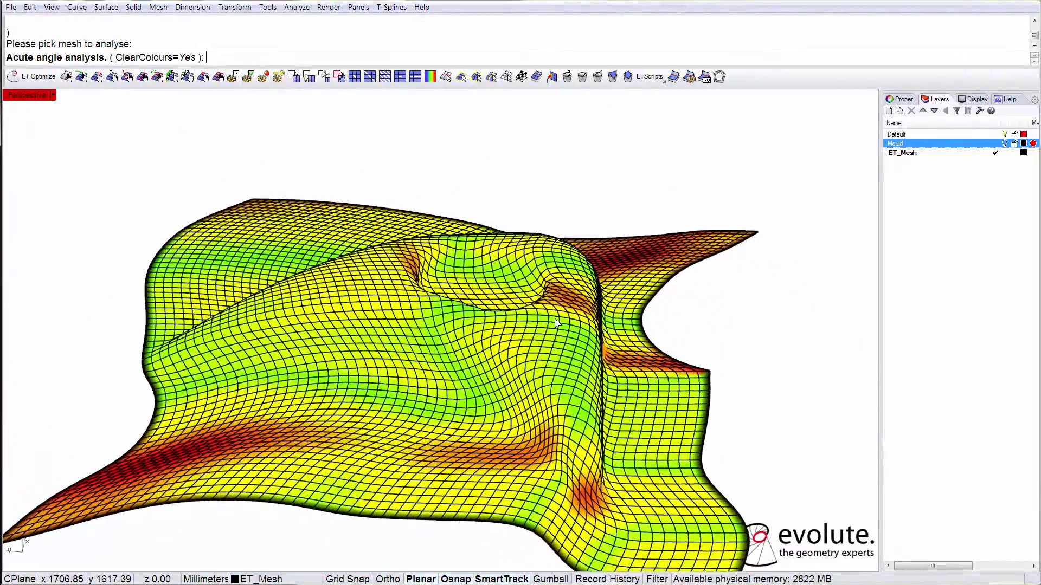
key("Left")
key("Left")
key("Left")
key("Left")
key("Left")
key("Left")
key("Left")
key("Left")
key("Left")
key("Left")
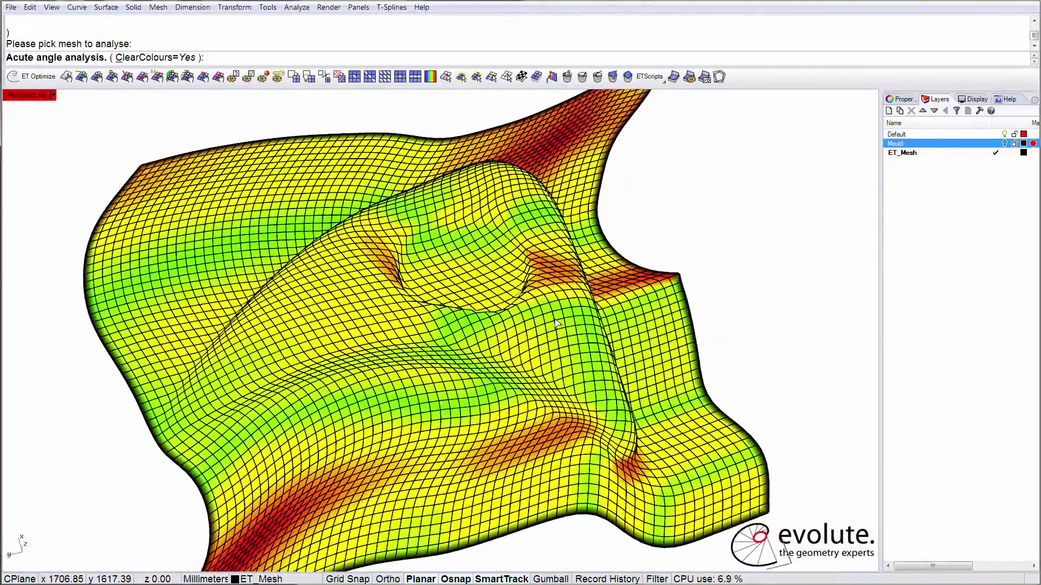
right_click_drag(555, 320, 555, 319)
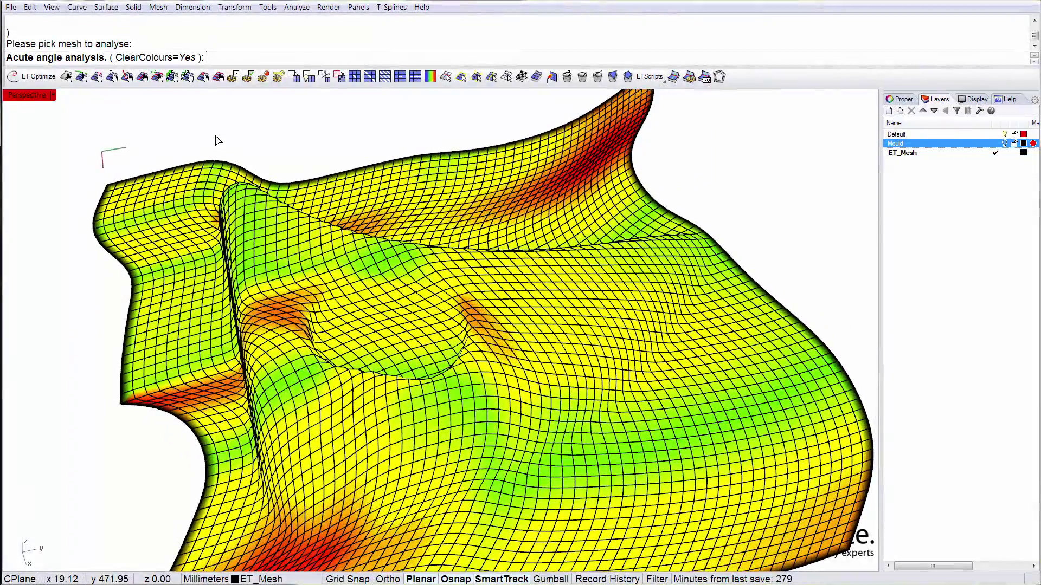
- Finish the acute angle analysis with ClearColours=Yes and select the mesh
key("Return")
right_click_drag(417, 268, 459, 247)
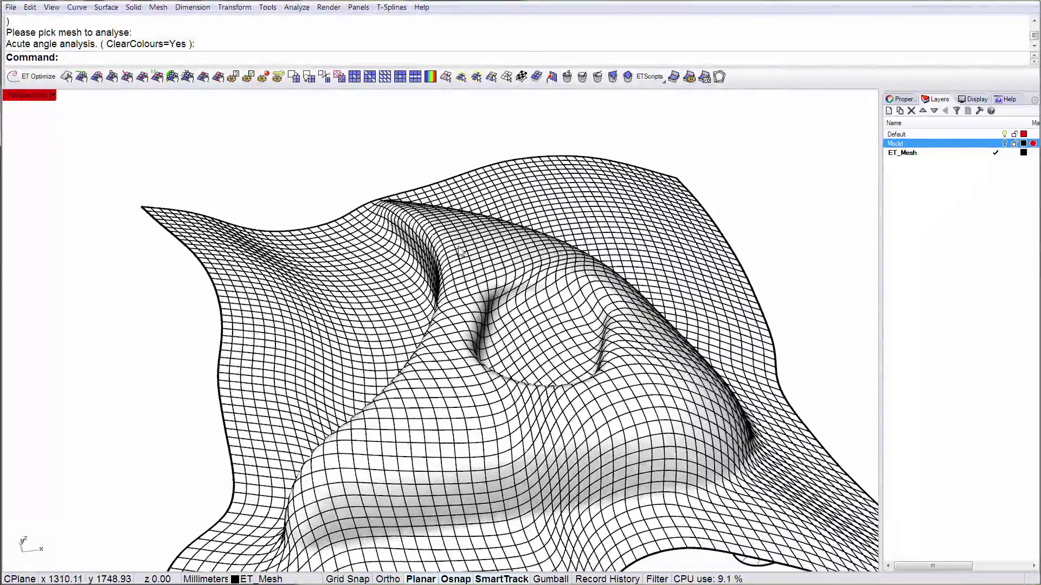
left_click(459, 249)
- Examine the selected mesh from low and top views around the oval recess and the curved ridges
key("Down")
key("Down")
key("Down")
key("Down")
key("Down")
key("Down")
key("Down")
key("Down")
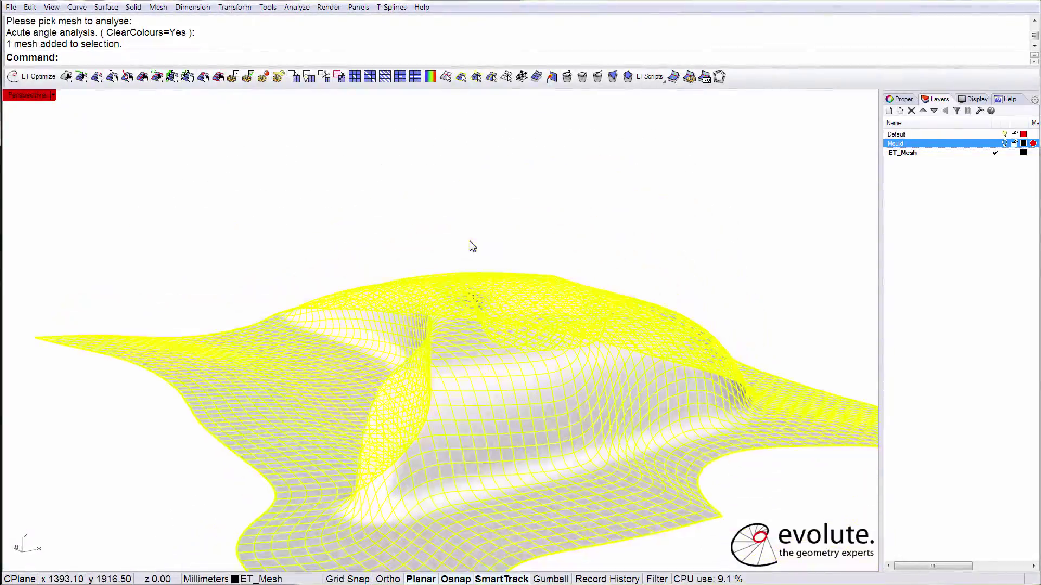
key("Up")
key("Up")
key("Up")
key("Up")
key("Up")
key("Up")
key("Up")
key("Up")
key("Up")
key("Up")
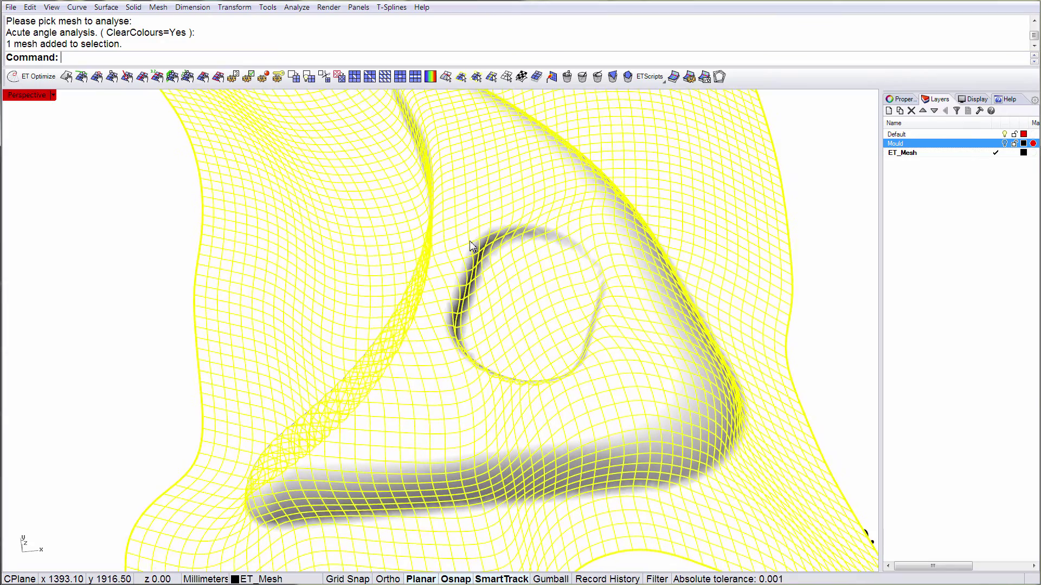
key("Left")
key("Left")
key("Left")
key("Left")
key("Left")
key("Left")
key("Left")
key("Left")
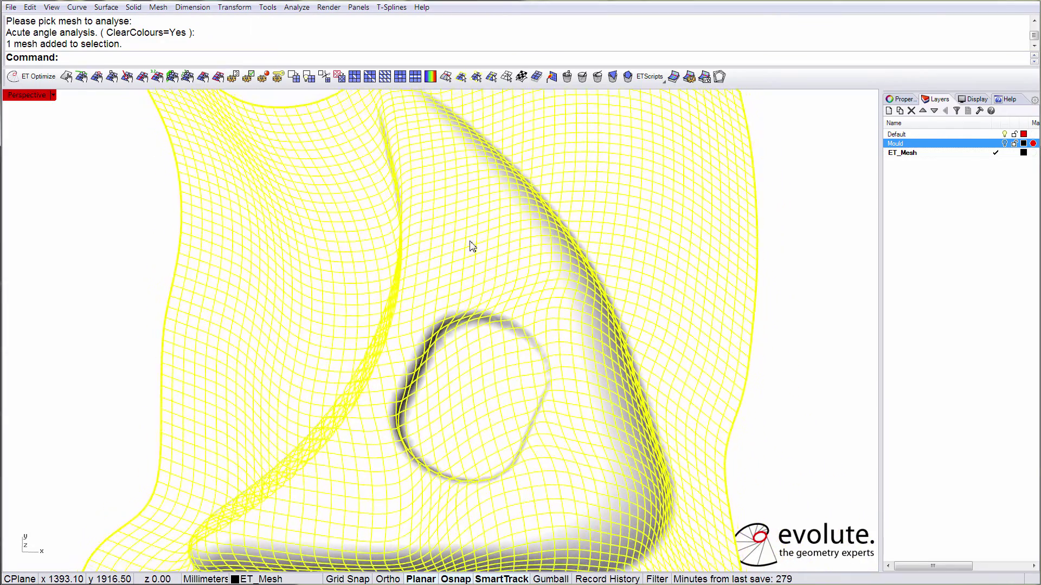
key("Down")
key("Down")
key("Down")
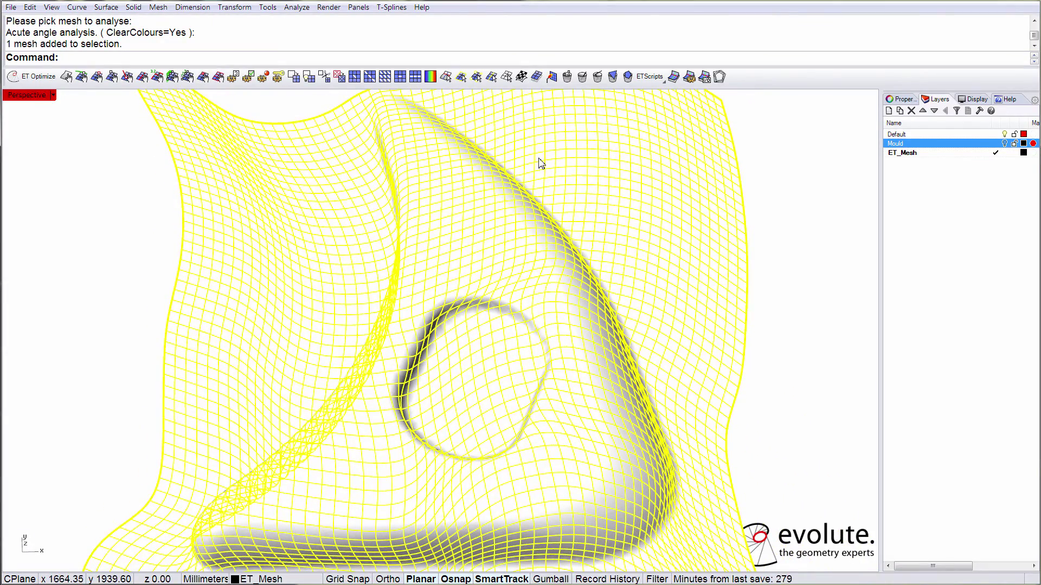
- Unweld the mesh with UnweldUntilBoundary=Yes from an edge inside the oval recess out to the boundary, using ReFlagEdges=Yes
left_click(552, 77)
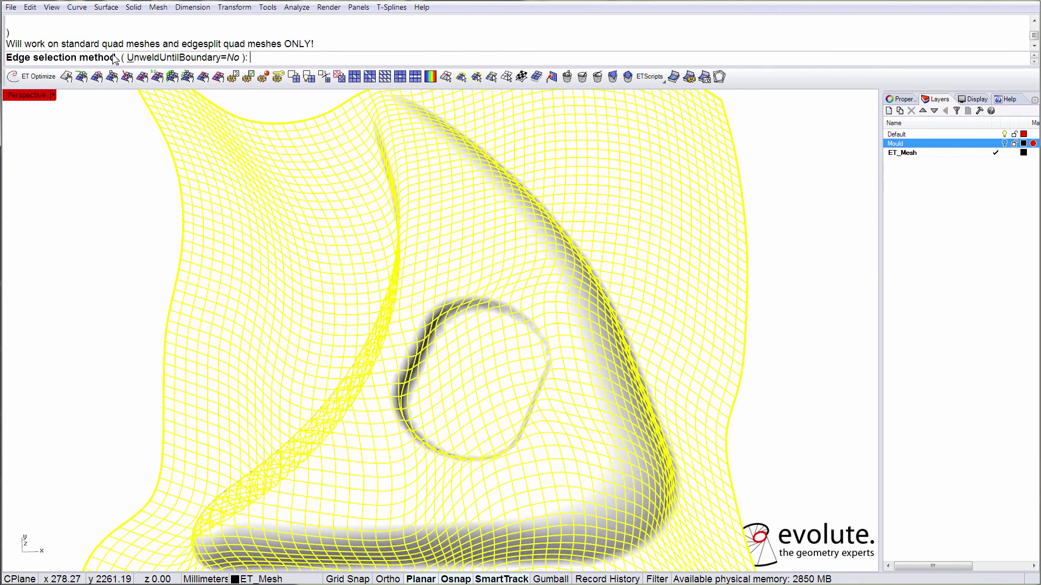
left_click(160, 58)
key("Return")
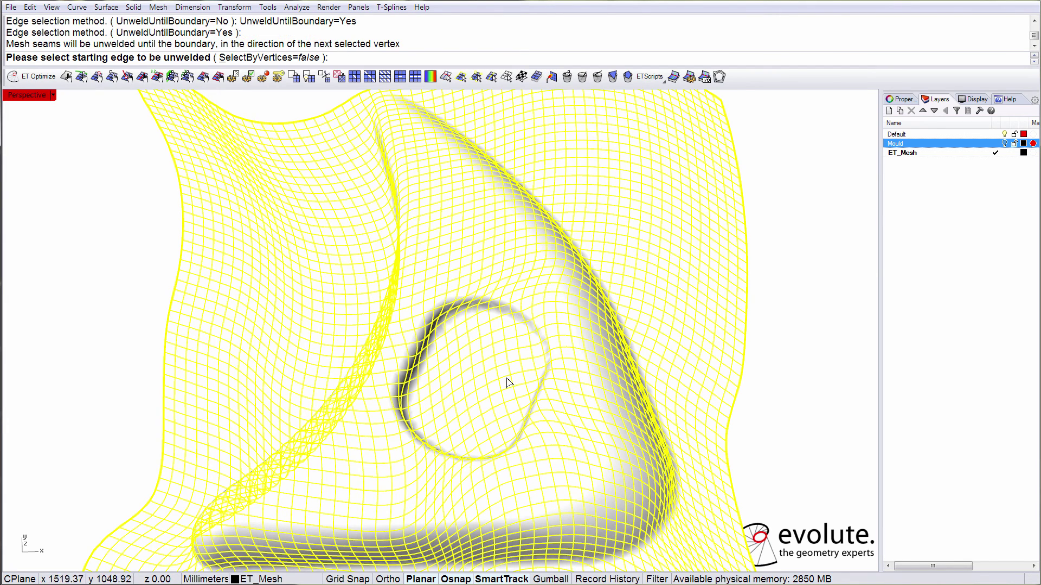
scroll(494, 384, "up", 10)
left_click(475, 364)
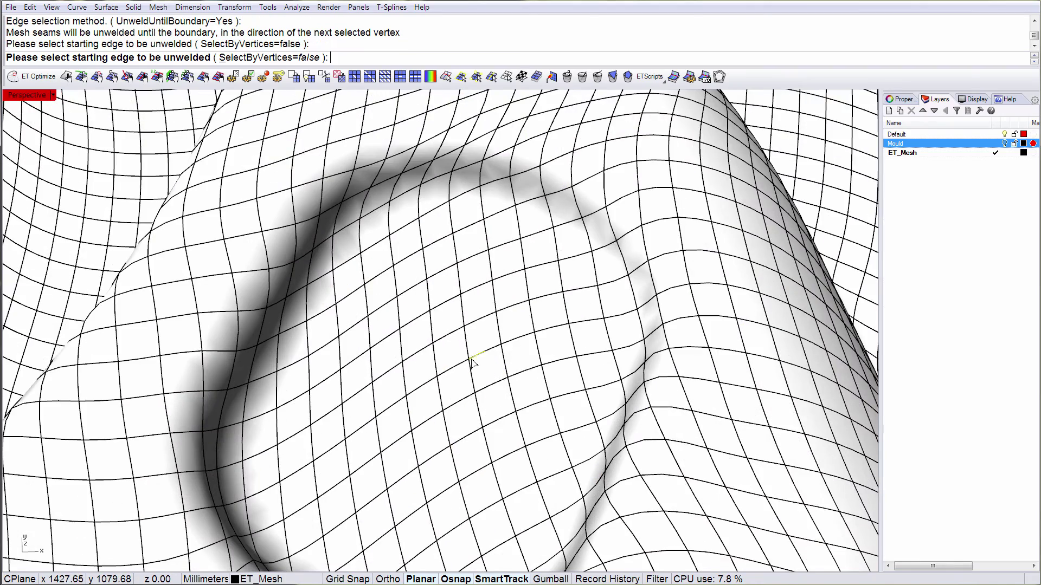
left_click(606, 322)
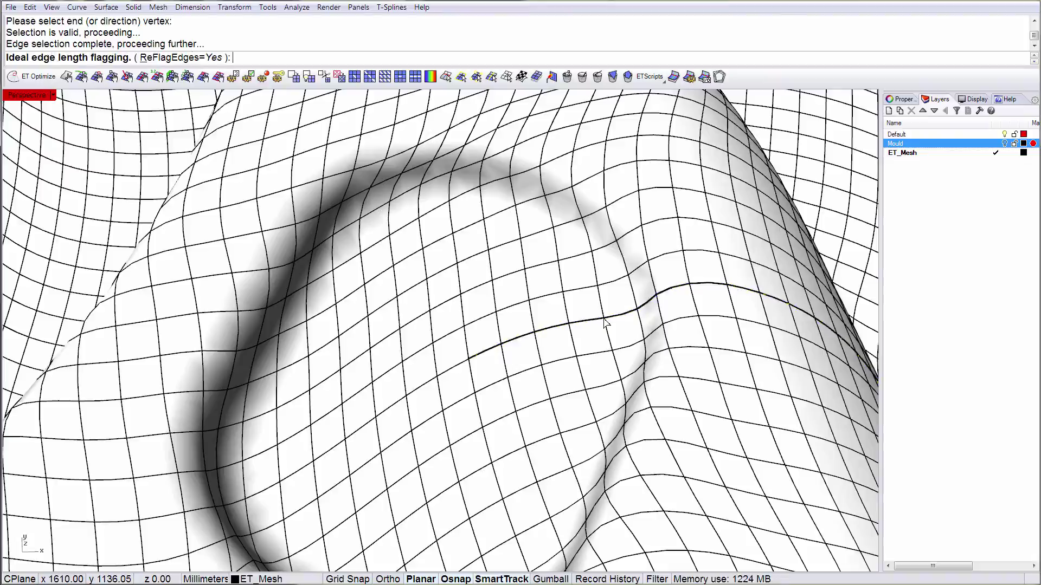
scroll(606, 322, "down", 6)
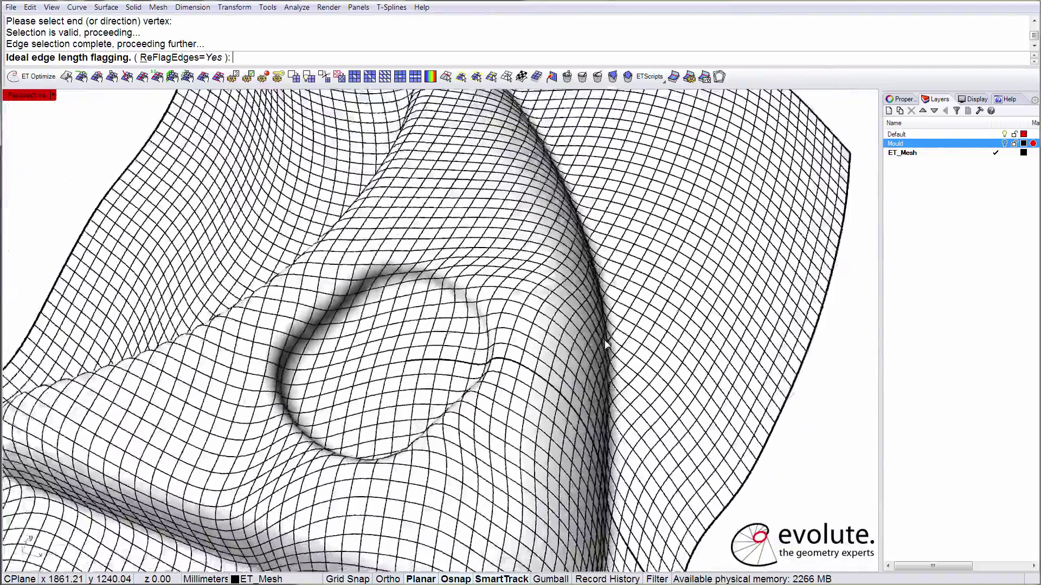
right_click_drag(606, 345, 484, 320)
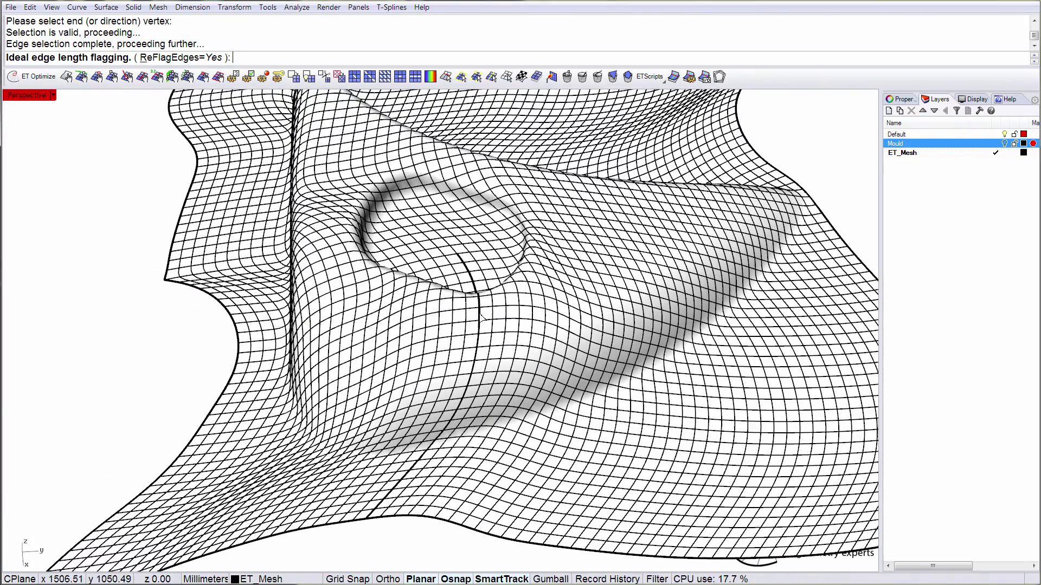
key("Return")
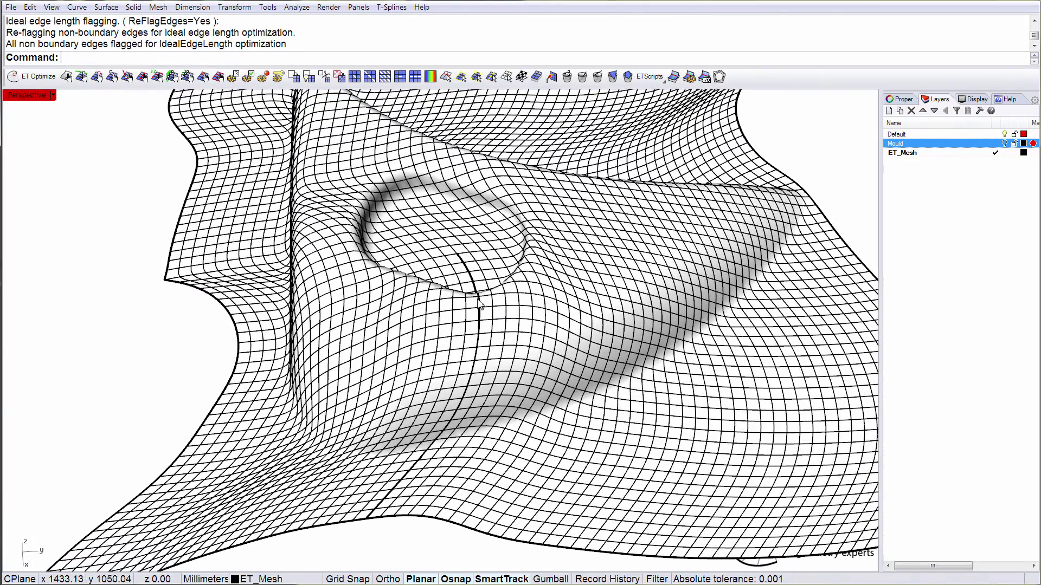
- Run the mesh optimization repeatedly on the unwelded mesh so the slit relaxes open, and deselect the mesh
left_click(482, 302)
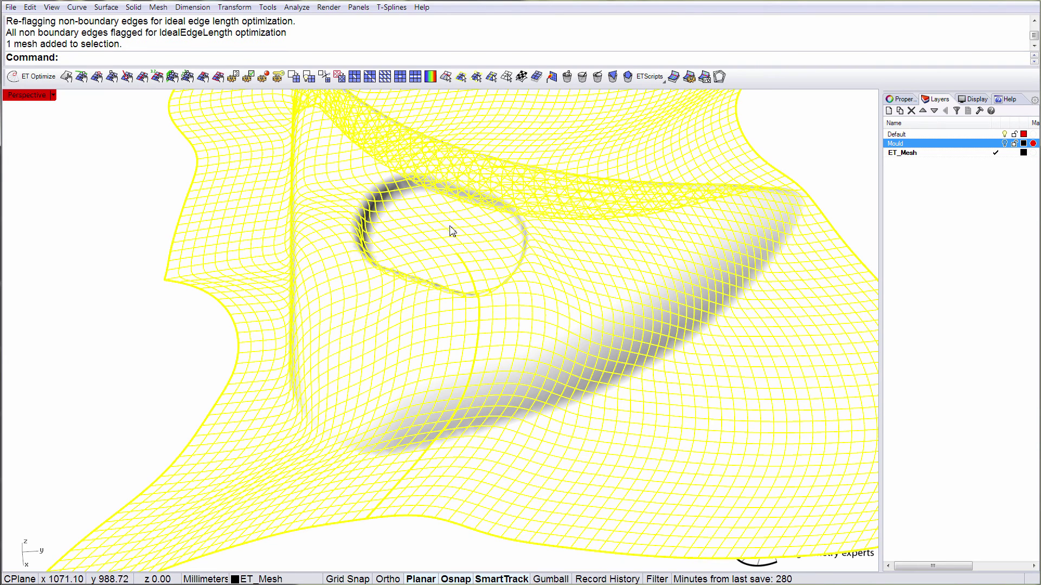
left_click(31, 78)
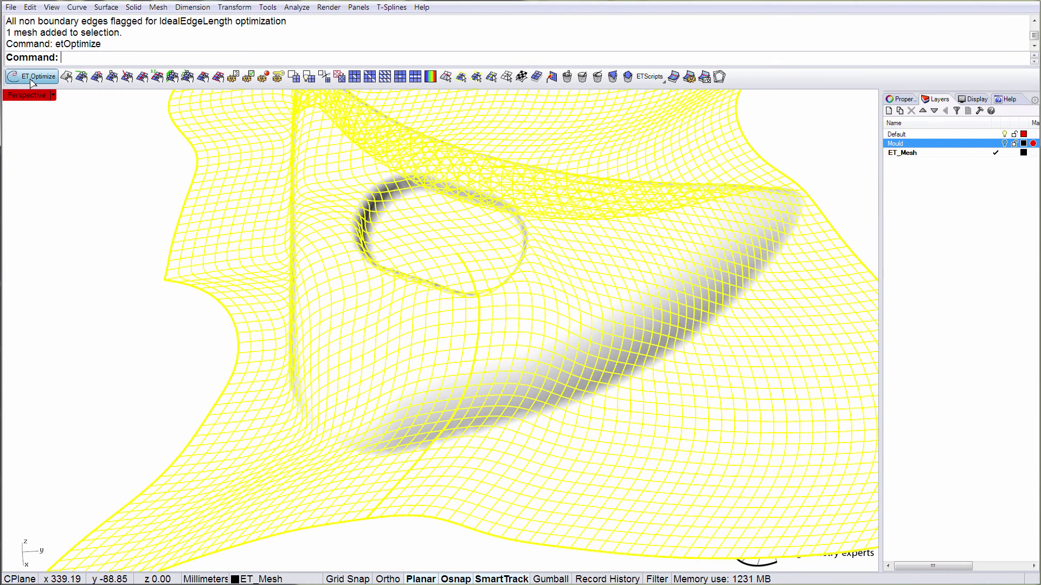
left_click(31, 79)
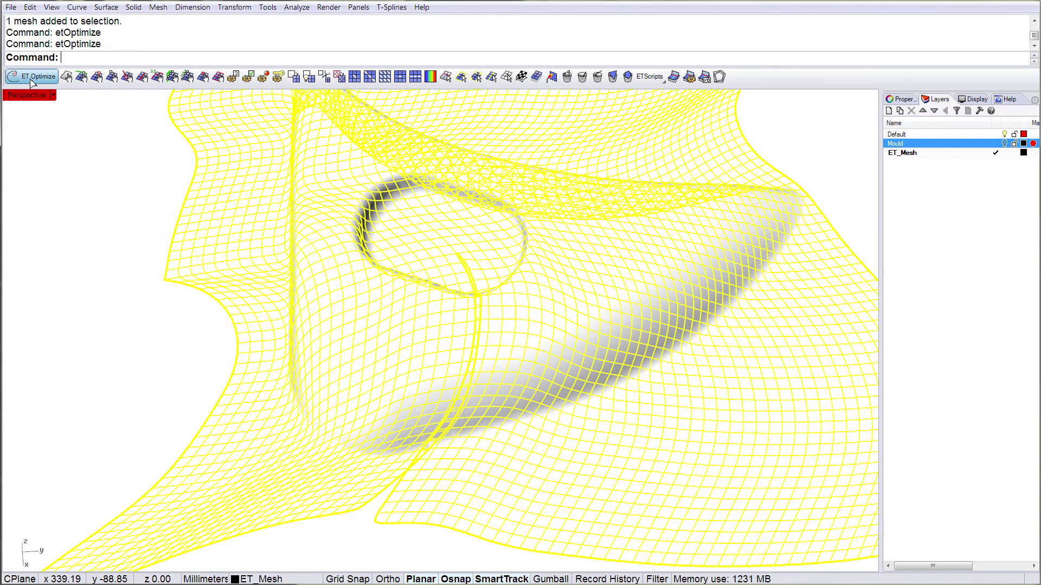
left_click(32, 79)
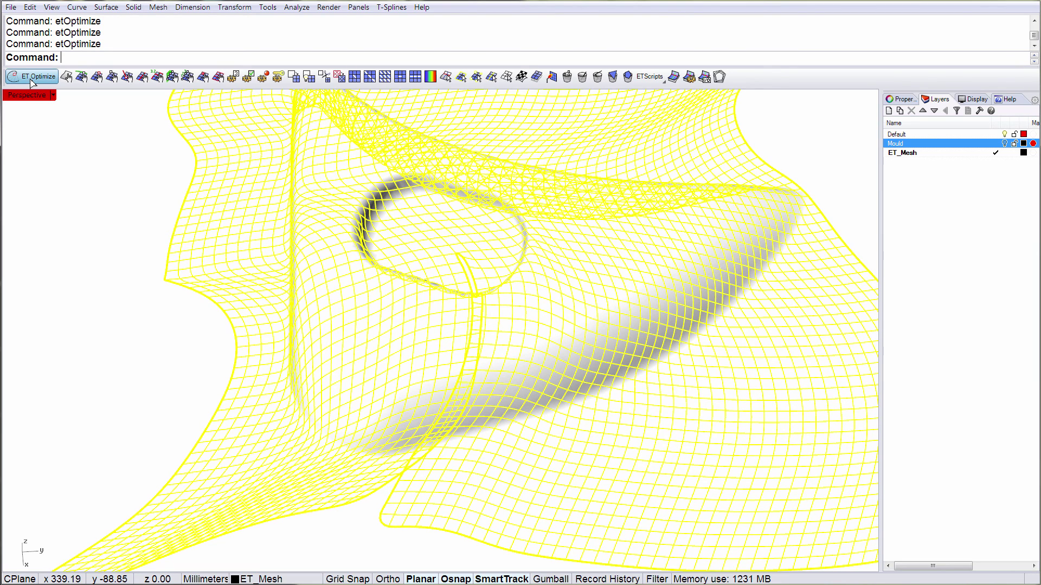
left_click(32, 79)
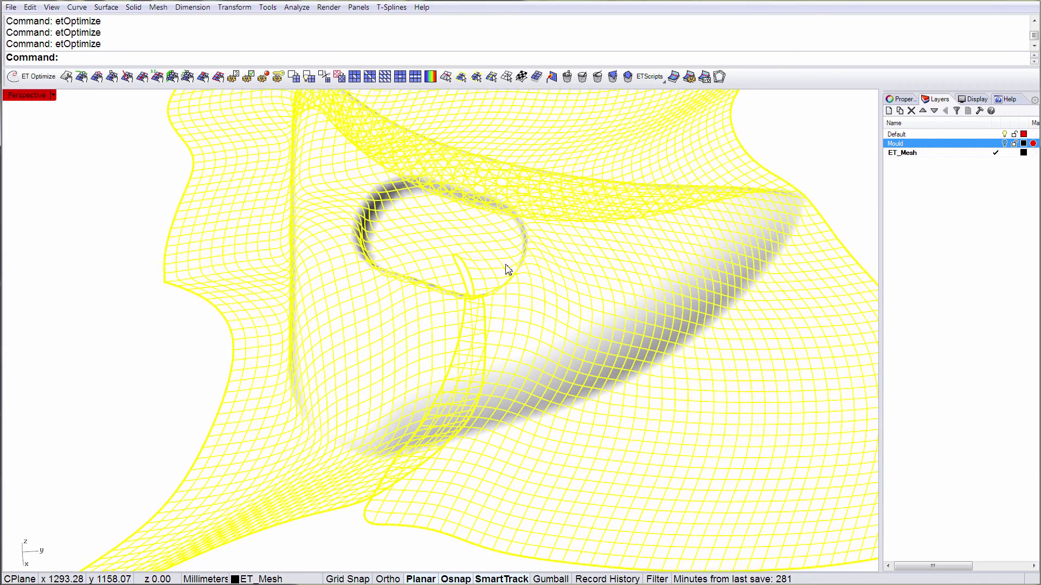
scroll(507, 269, "down", 3)
left_click(811, 229)
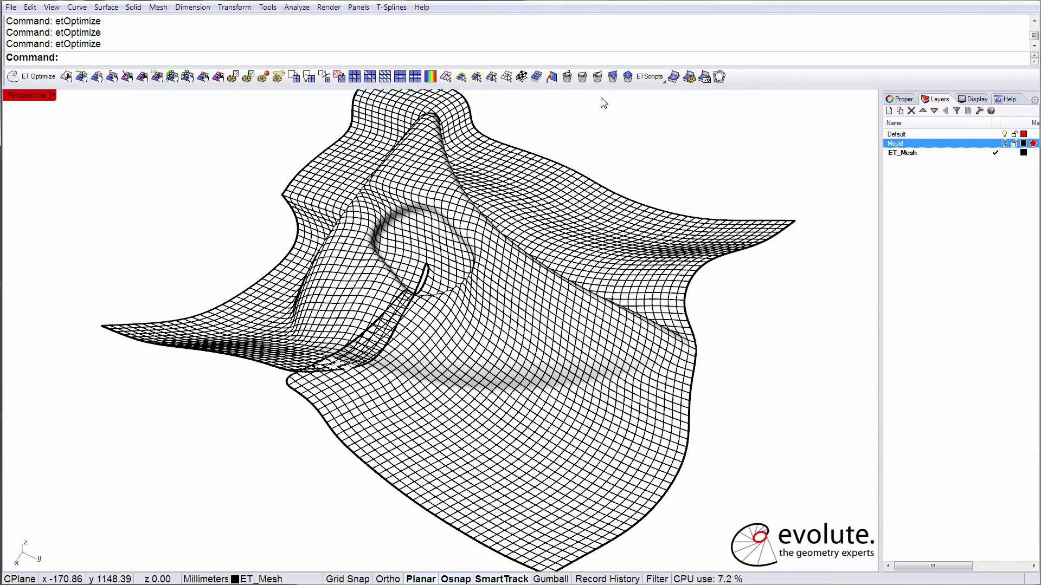
- Try to delete the mesh faces on the large outer lobe beside the slit
left_click(613, 77)
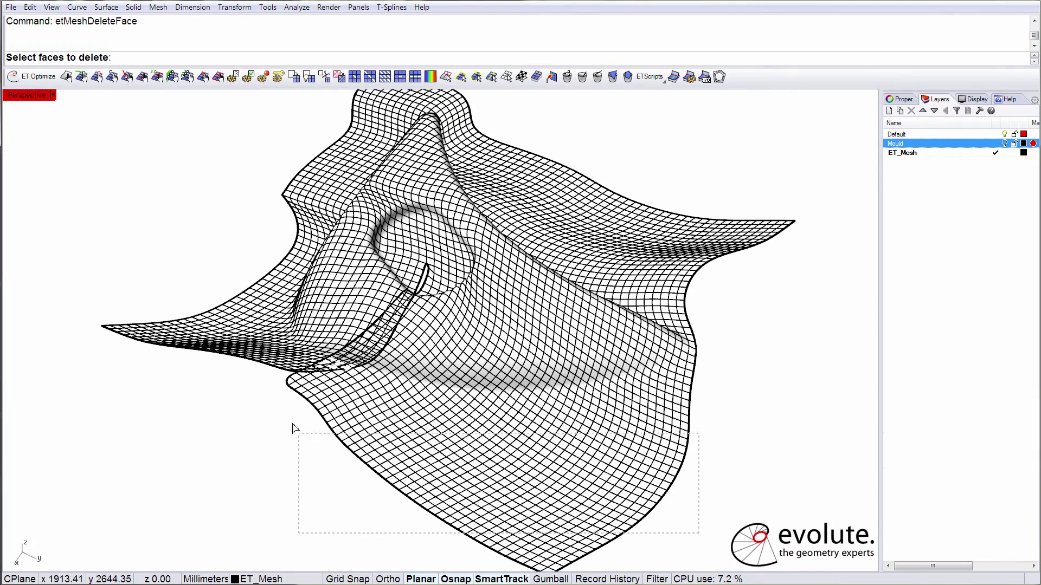
left_click_drag(292, 428, 291, 422)
key("Return")
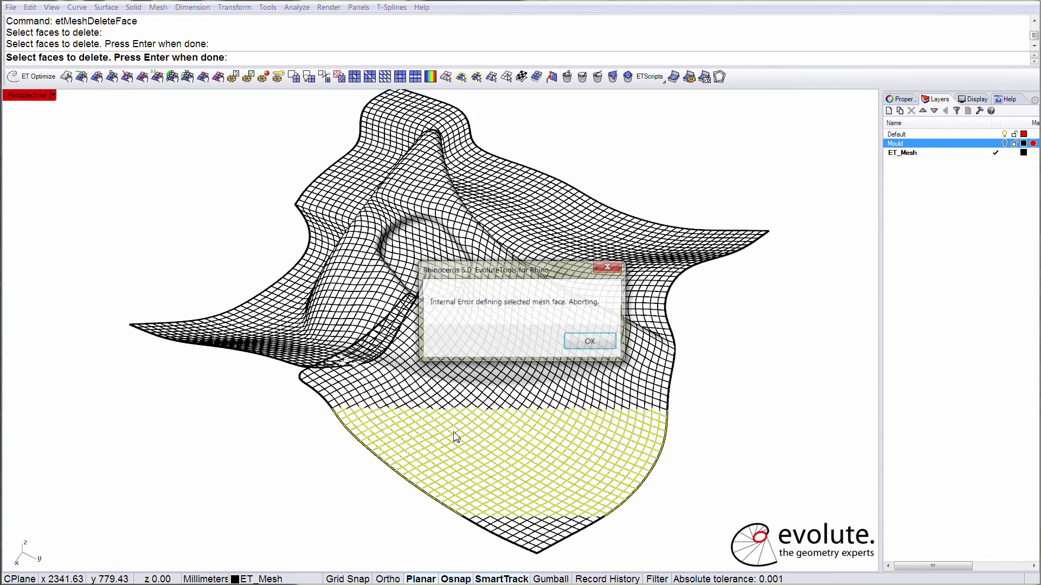
left_click(592, 343)
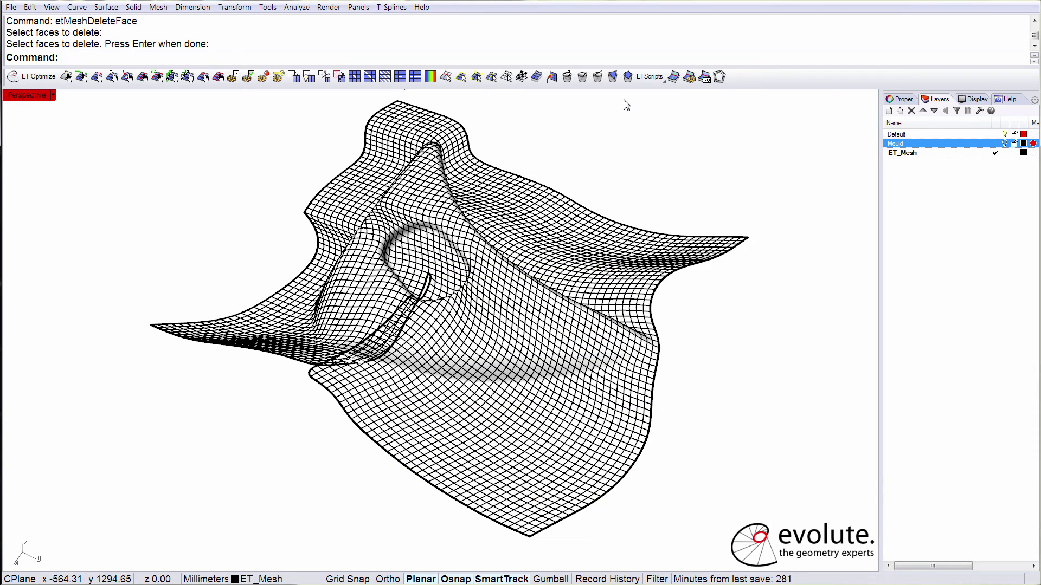
- Delete the mesh vertices on the large outer lobe beside the slit and along the adjoining outer edge
left_click(567, 77)
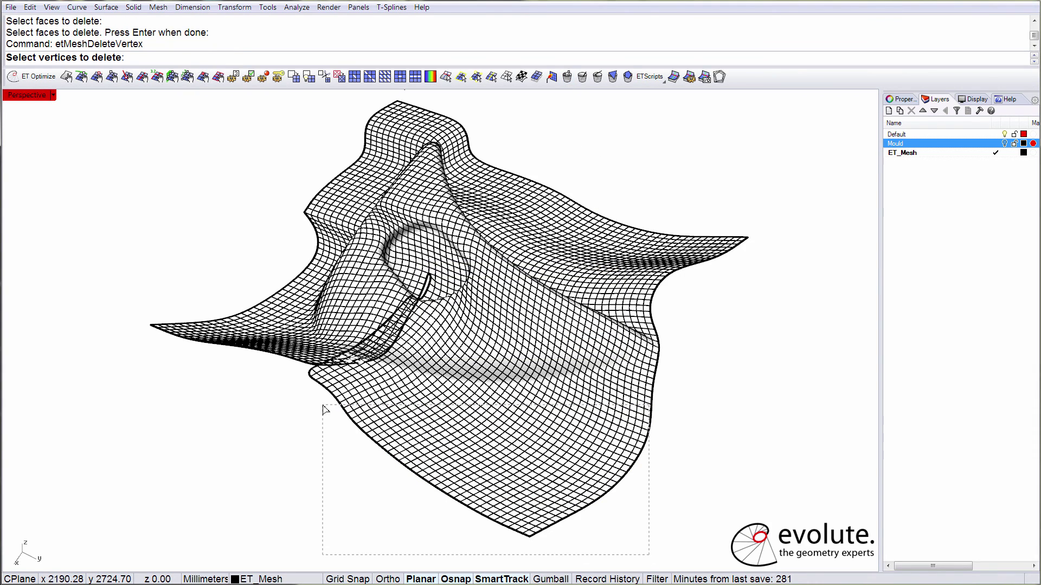
left_click_drag(324, 410, 324, 409)
key("Return")
right_click_drag(737, 436, 665, 464)
right_click(696, 486)
left_click_drag(696, 486, 582, 466)
left_click_drag(514, 430, 511, 430)
key("Return")
- Delete the vertices of the pointed mesh corner farthest from the slit and trim the rim next to it
right_click_drag(511, 430, 483, 450)
key("Return")
left_click_drag(523, 471, 313, 376)
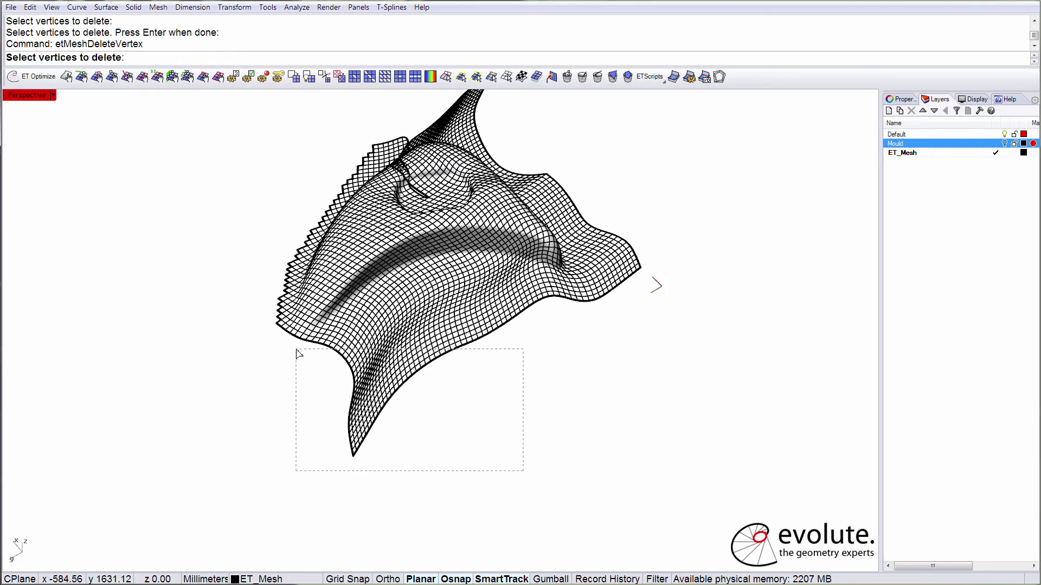
left_click_drag(523, 471, 297, 354)
key("Return")
right_click_drag(298, 353, 487, 374)
key("Return")
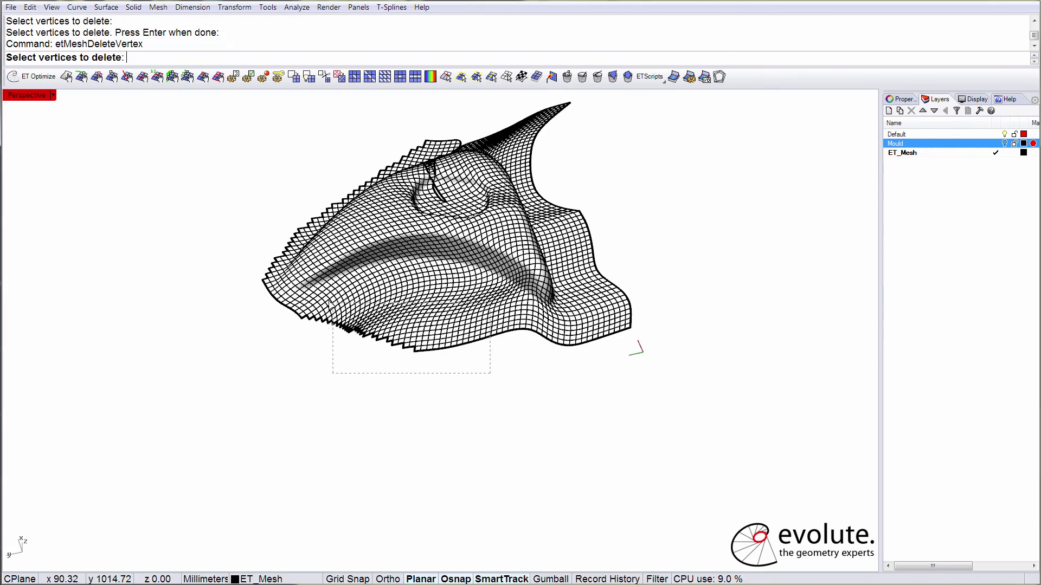
left_click_drag(330, 302, 330, 302)
key("Return")
- Delete the vertices at the outer corners of the mesh's wavy end, one area at a time
right_click_drag(360, 307, 551, 409)
key("Return")
left_click_drag(561, 416, 416, 355)
key("Return")
right_click_drag(416, 355, 481, 435)
key("Return")
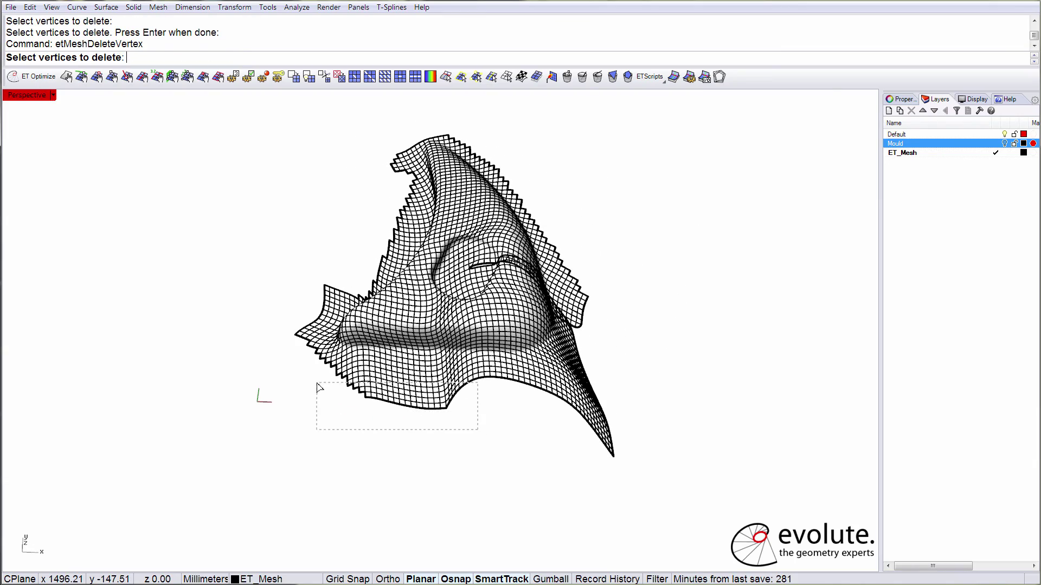
left_click_drag(318, 386, 313, 384)
key("Return")
- Delete the vertices of the long pointed corner beside the slit and a strip of rim across the slit
right_click_drag(313, 383, 485, 482)
key("Return")
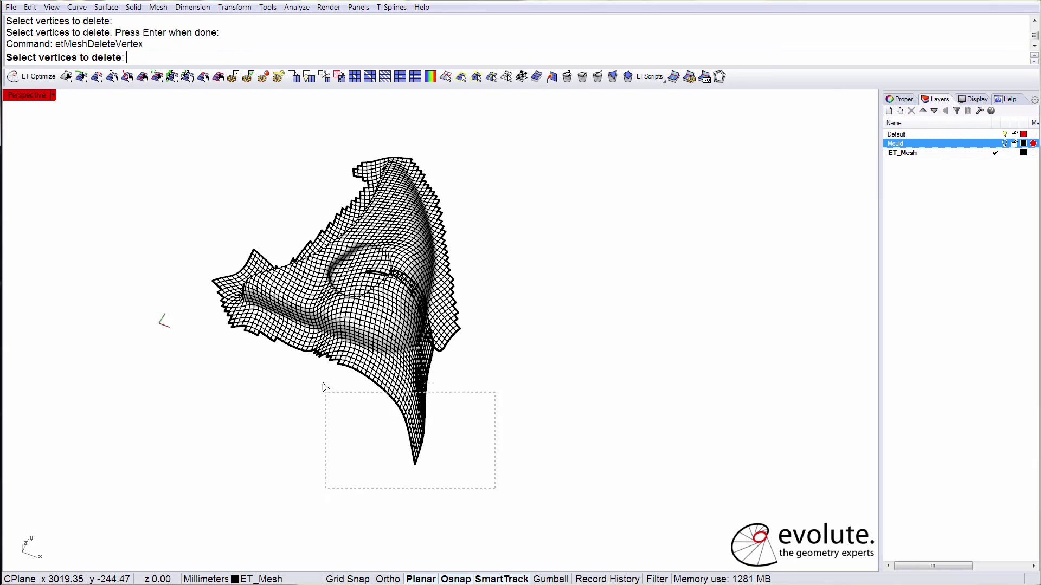
left_click_drag(323, 386, 324, 387)
key("Return")
right_click_drag(325, 388, 344, 412)
key("Return")
left_click_drag(333, 422, 260, 387)
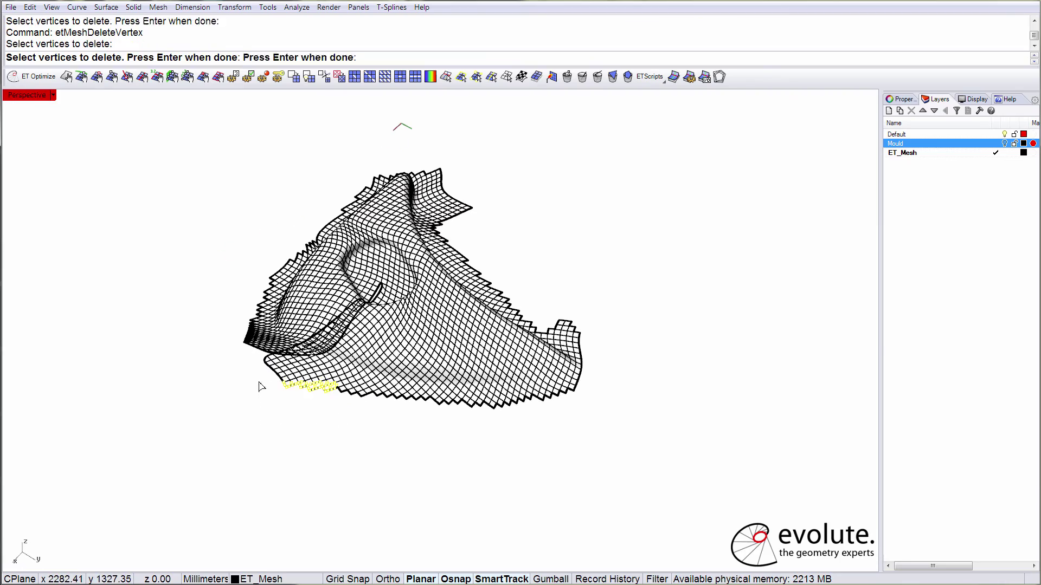
key("Return")
- Delete the vertices of the small pointed corner still protruding from the rim near the ridge's end
right_click_drag(259, 386, 506, 383)
key("Return")
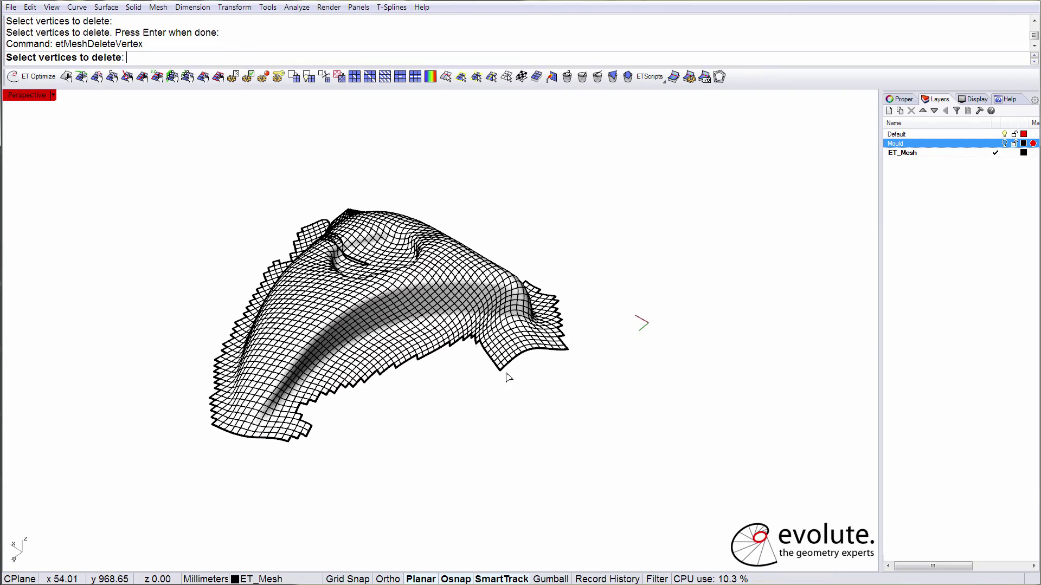
left_click_drag(411, 341, 409, 340)
key("Return")
- Examine the trimmed mesh from several sides, checking its stepped rim and the open slit at the oval recess
right_click_drag(462, 345, 423, 349)
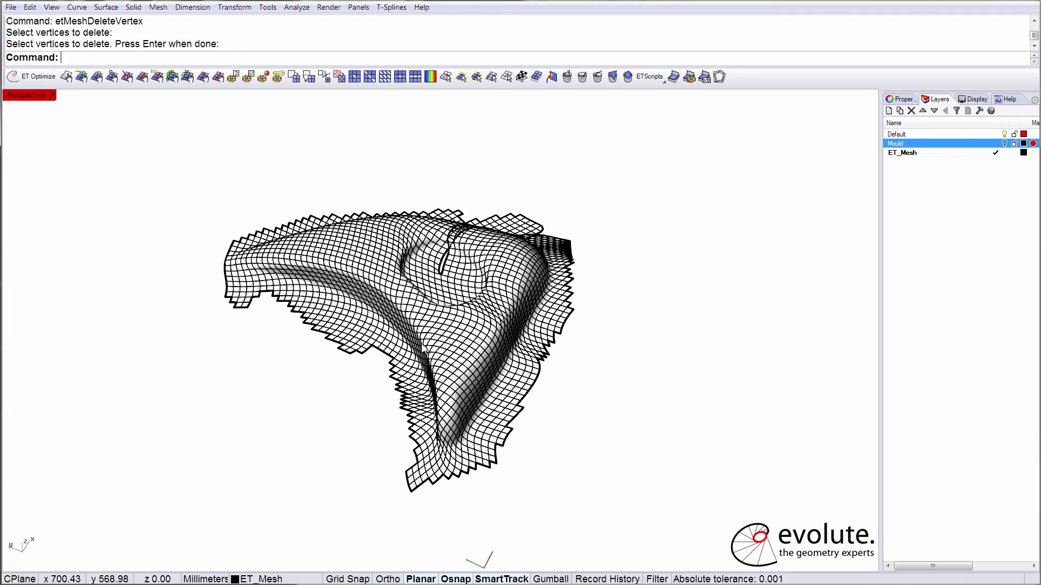
key("Left")
key("Left")
key("Left")
key("Left")
key("Left")
key("Left")
key("Left")
key("Left")
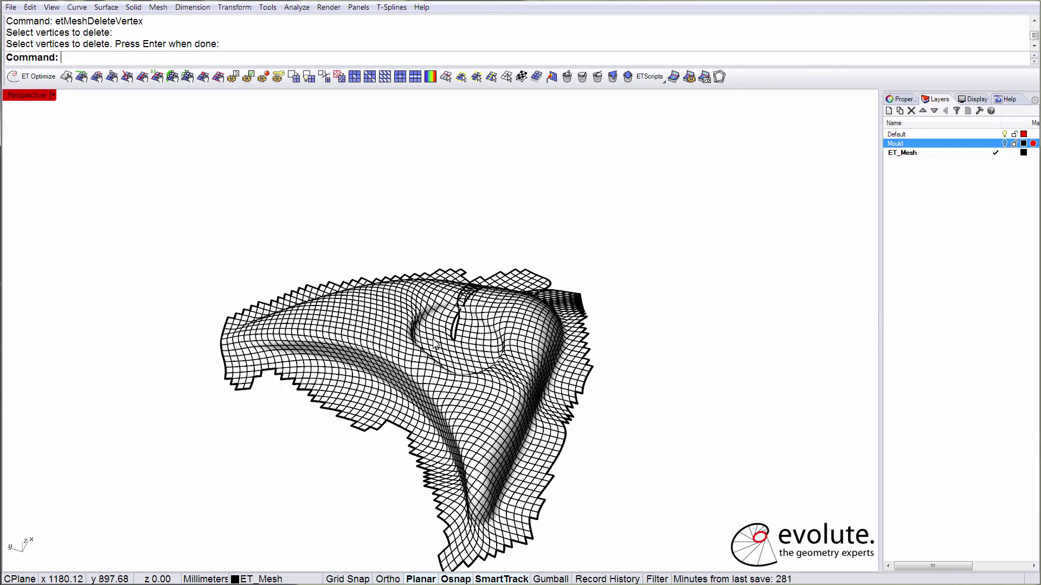
key("Left")
key("Left")
key("Left")
key("Left")
key("Left")
key("Left")
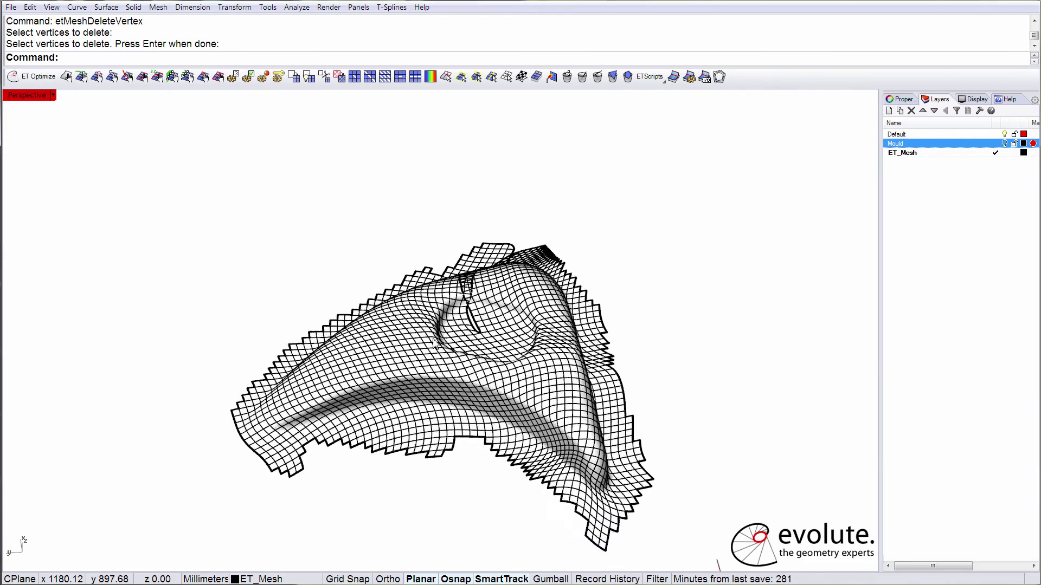
- Unfold the trimmed mesh into a flat boundary outline and move that outline to a free area beside the mesh
left_click(508, 77)
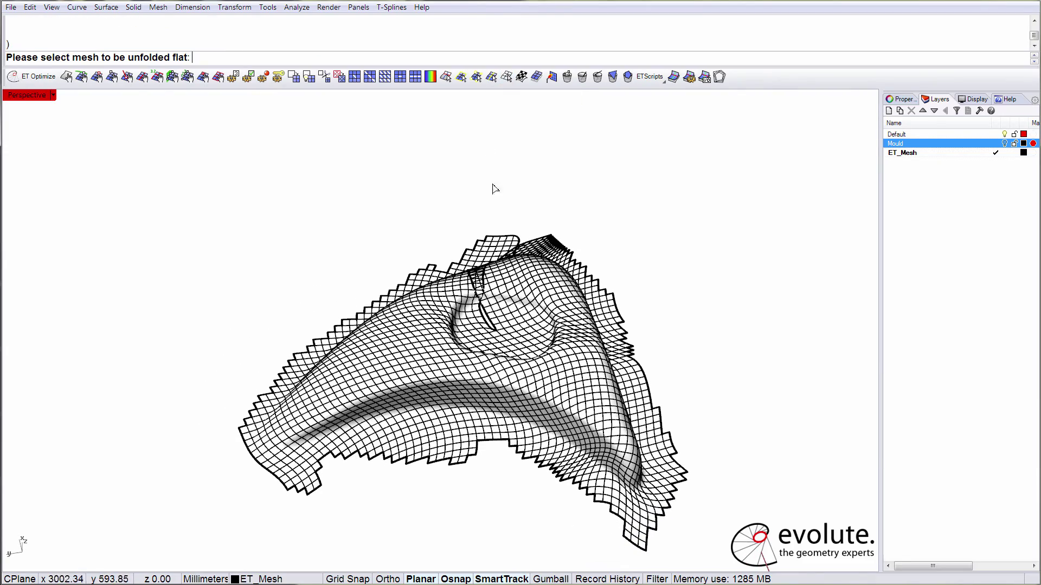
left_click(446, 336)
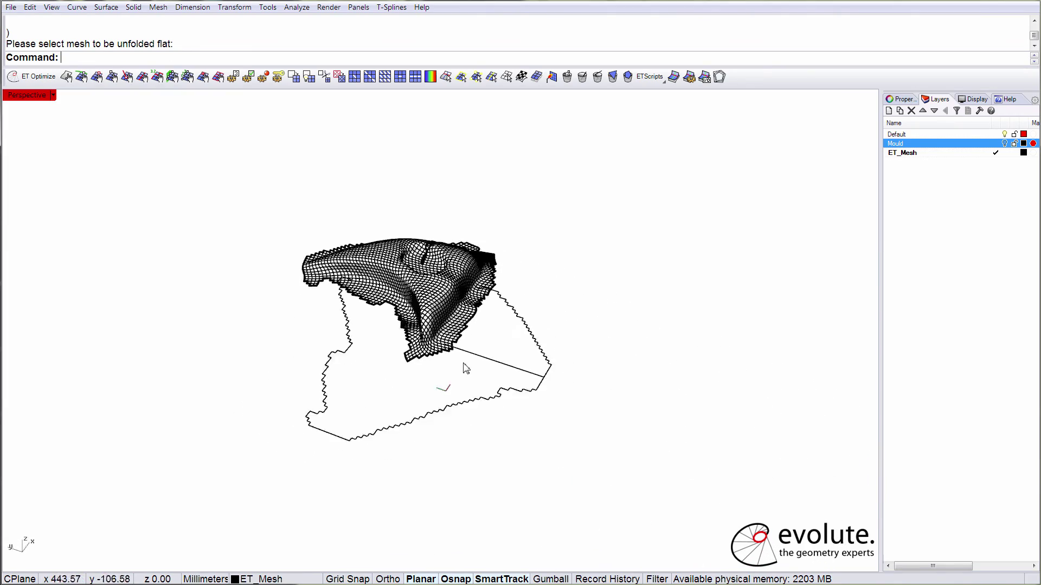
left_click_drag(433, 353, 687, 362)
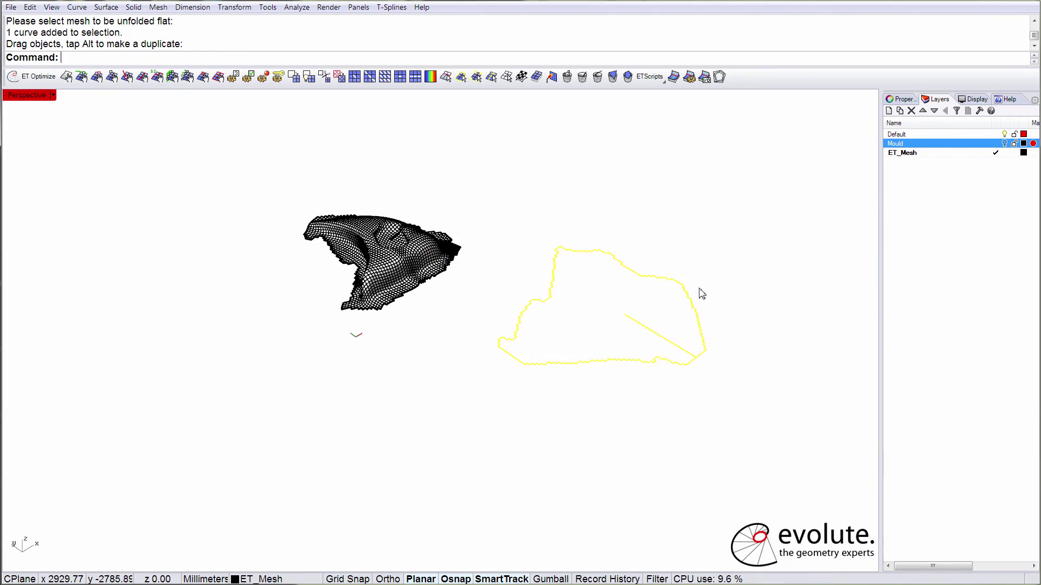
left_click(710, 218)
right_click_drag(707, 213, 693, 249)
scroll(693, 248, "up", 3)
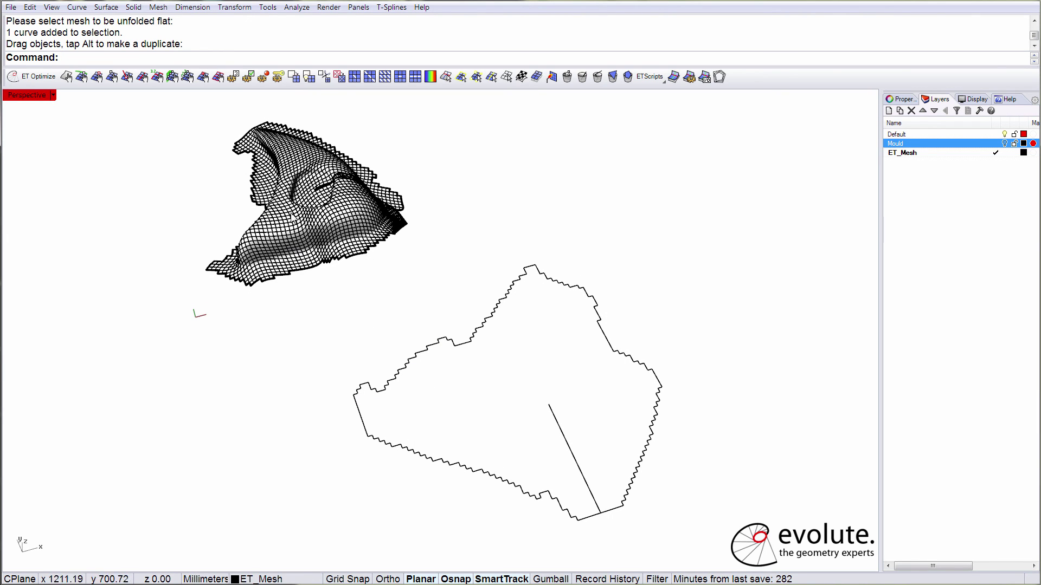
- Examine the trimmed mesh up close from several sides, checking the oval recess, the open slit and the stepped rim
right_click_drag(460, 377, 225, 386)
scroll(458, 367, "up", 4)
scroll(457, 368, "up", 10)
key("Left")
key("Left")
key("Left")
key("Left")
key("Left")
key("Left")
key("Left")
key("Left")
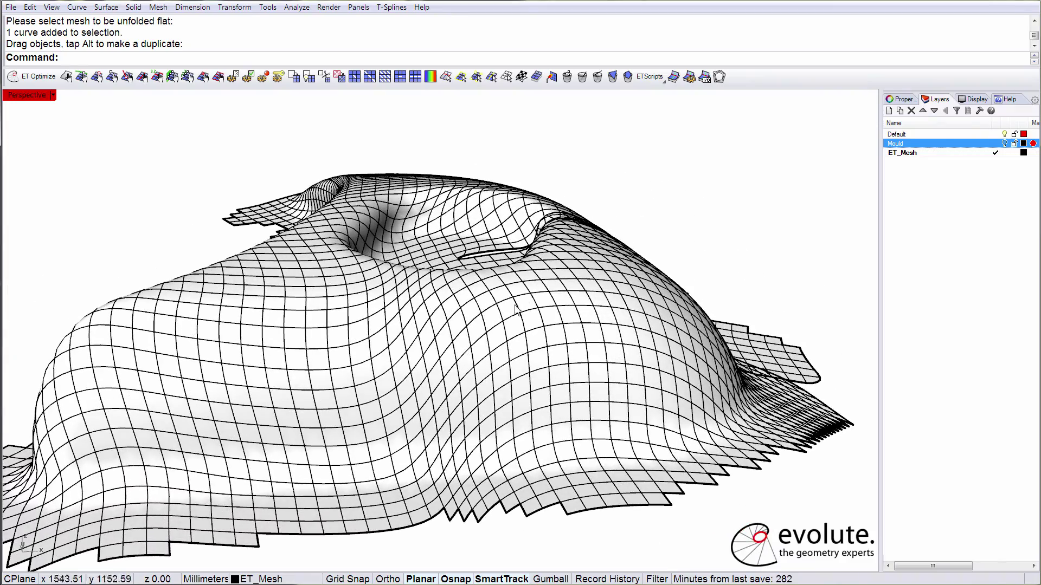
scroll(698, 350, "up", 5)
right_click_drag(696, 346, 668, 362)
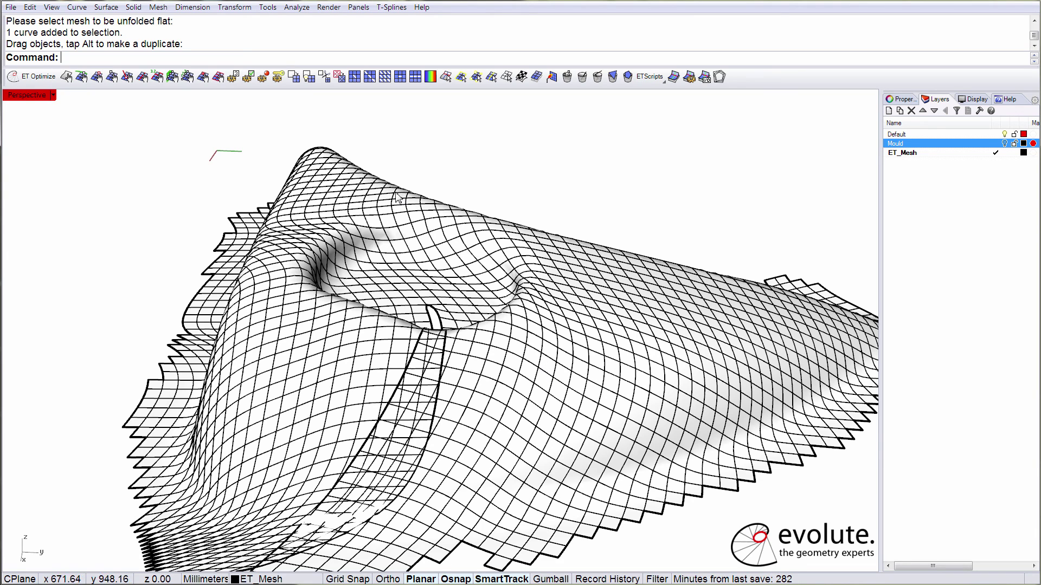
- Review the optimization importance weights, including surface closeness, curvature fairness and ideal edge length, leaving the values as they are
left_click(249, 78)
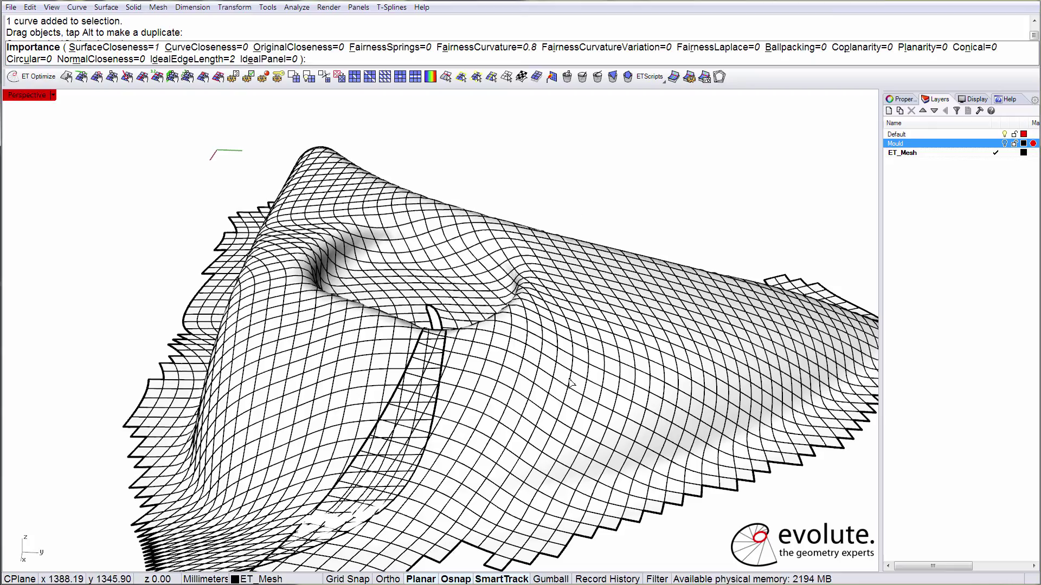
right_click_drag(556, 385, 570, 378)
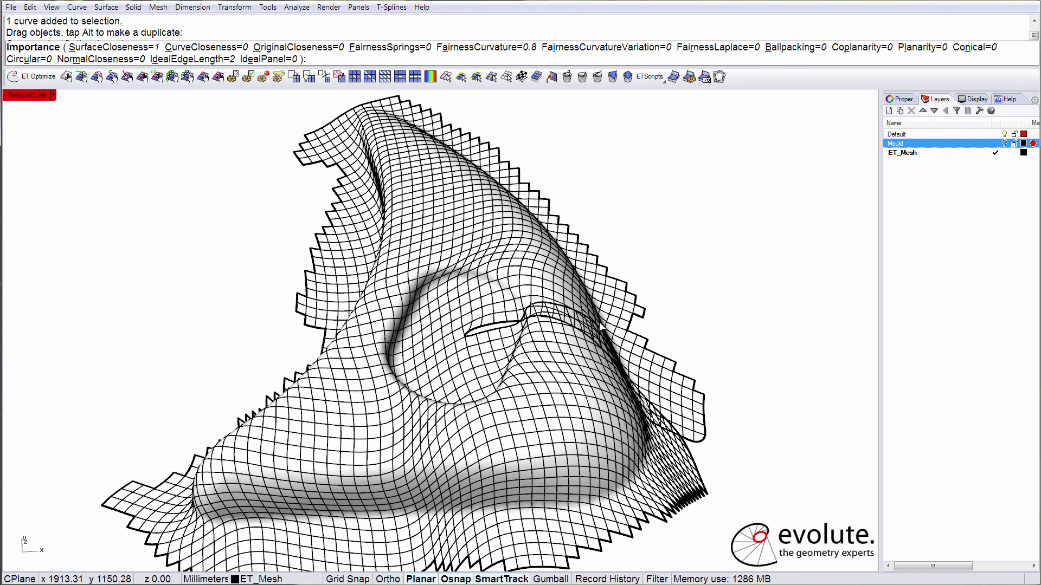
key("Return")
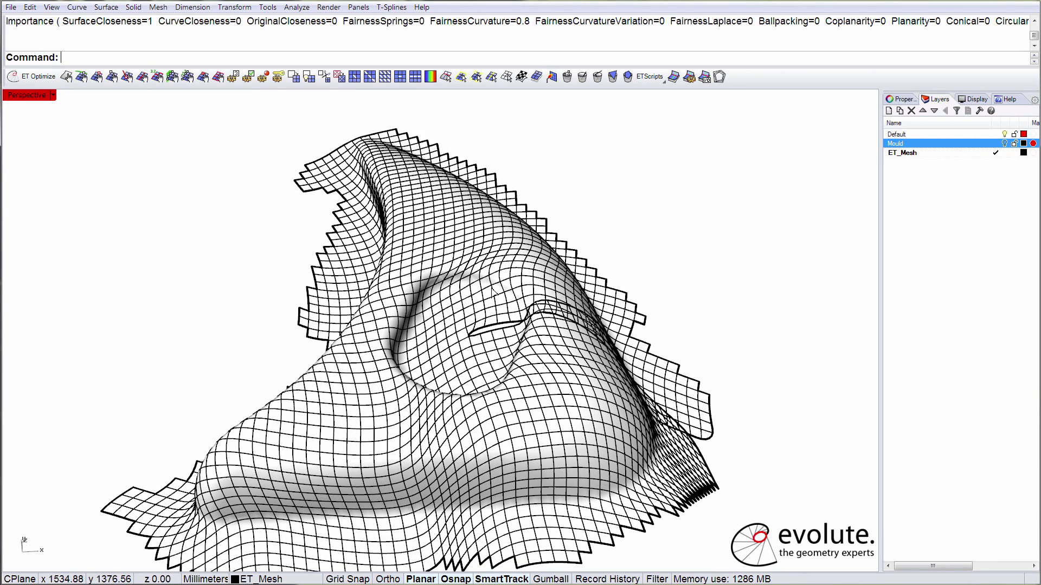
- Analyze the trimmed mesh's closeness and edge lengths with colour mapping, checking the edges around the slit and rim
left_click(492, 291)
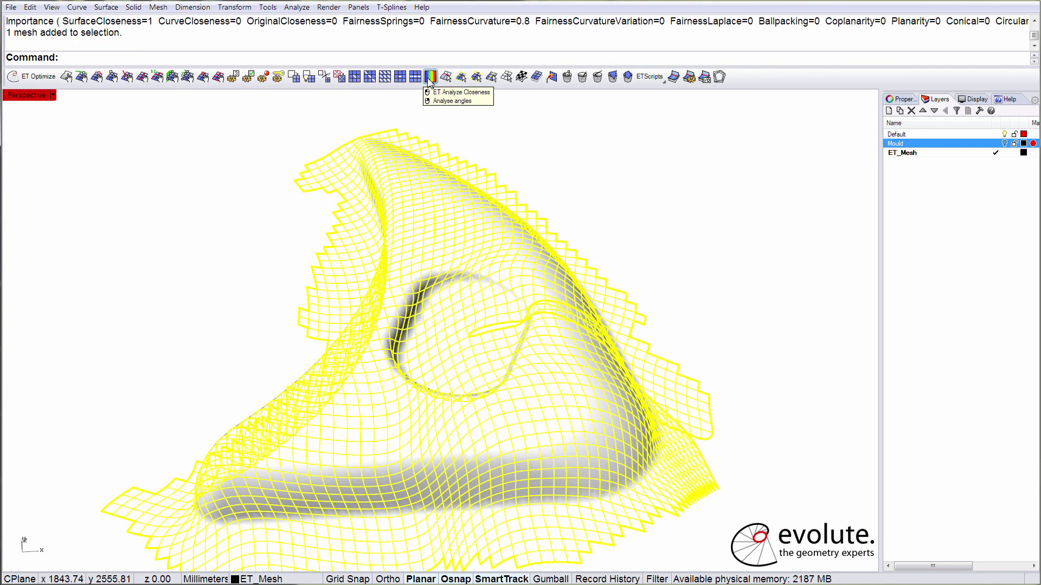
left_click(429, 80)
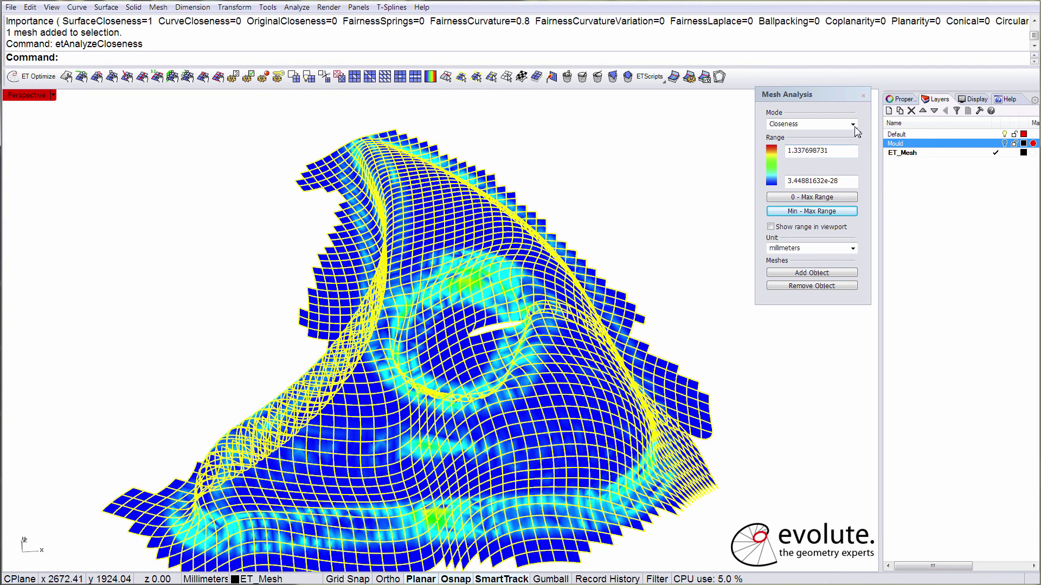
left_click(853, 126)
left_click(816, 143)
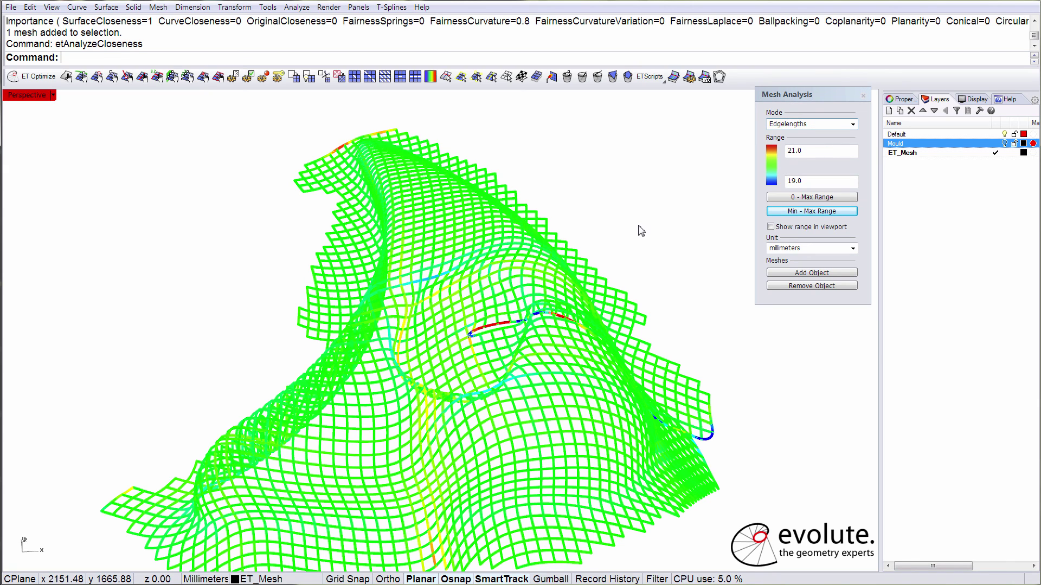
key("Down")
key("Down")
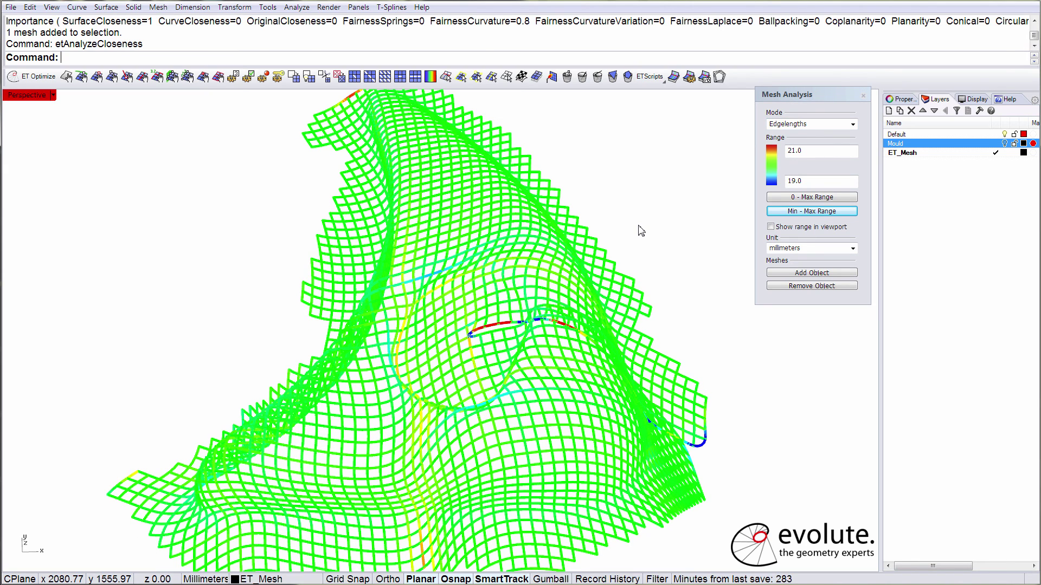
key("Up")
key("Up")
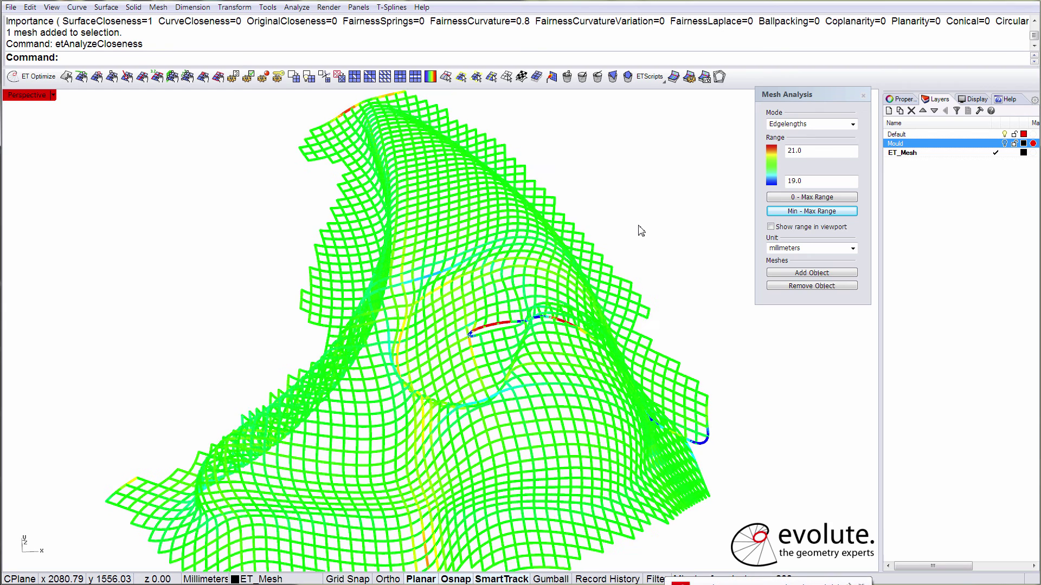